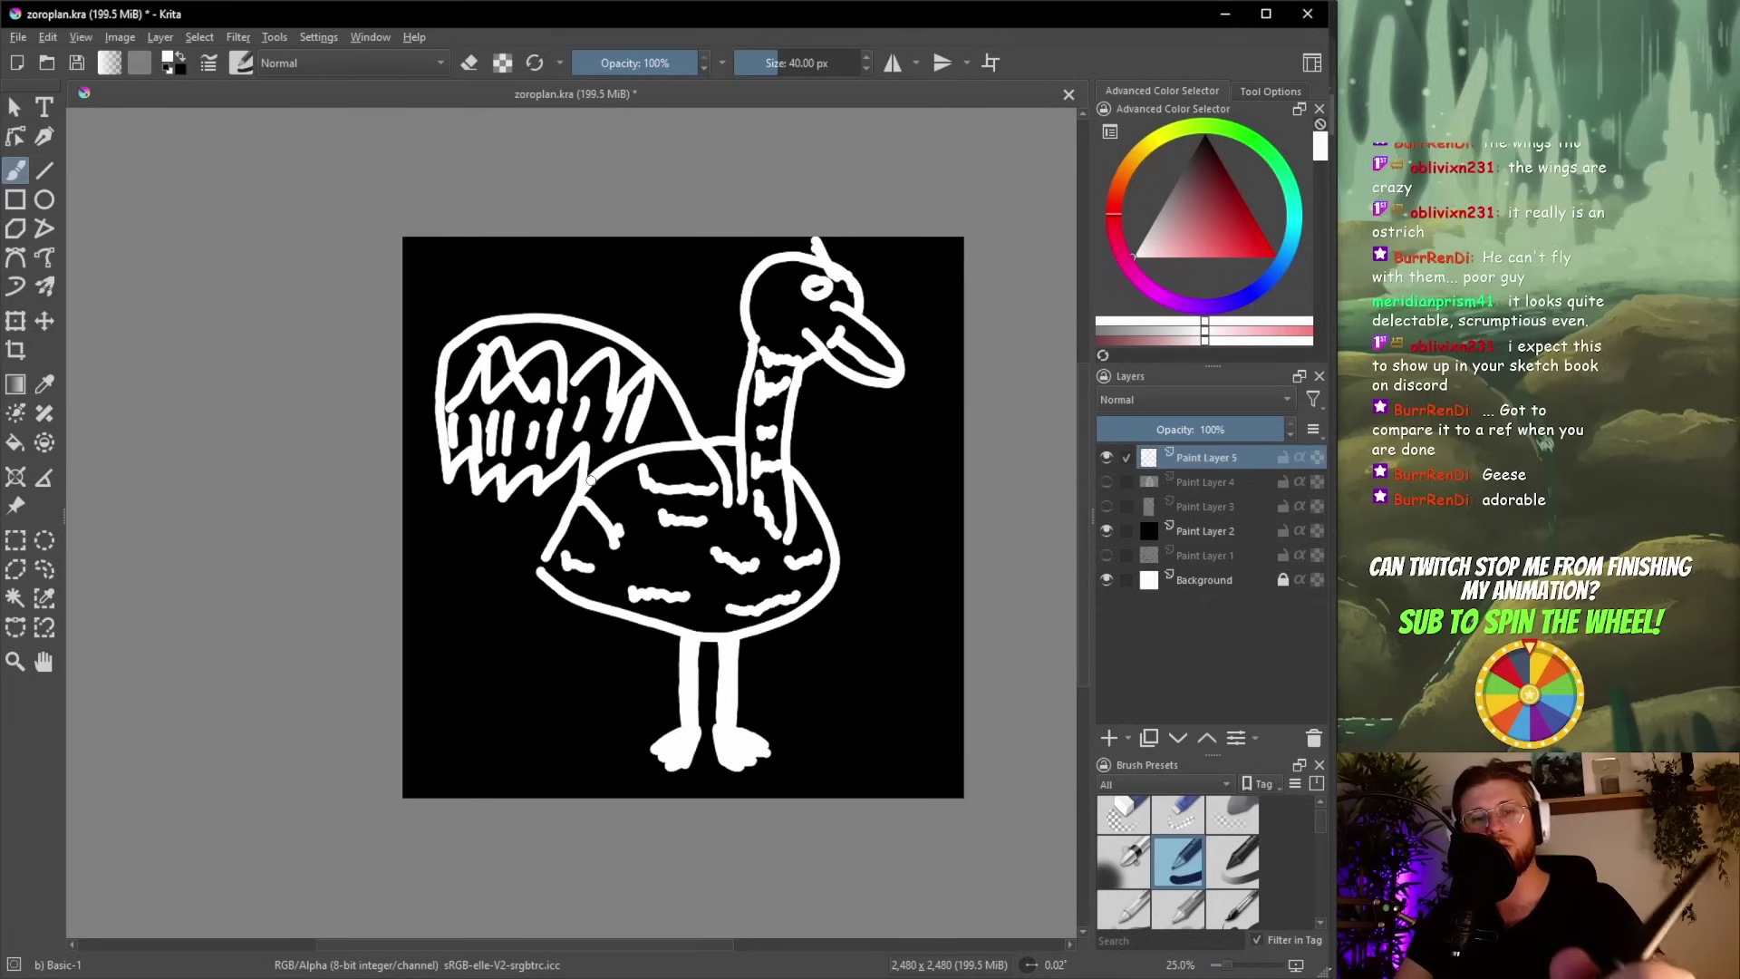
# Step: Draw a feathered wing beside the bird's neck and scale the drawing down toward the canvas's lower half
pyautogui.moveTo(792, 457); pyautogui.dragTo(952, 406)
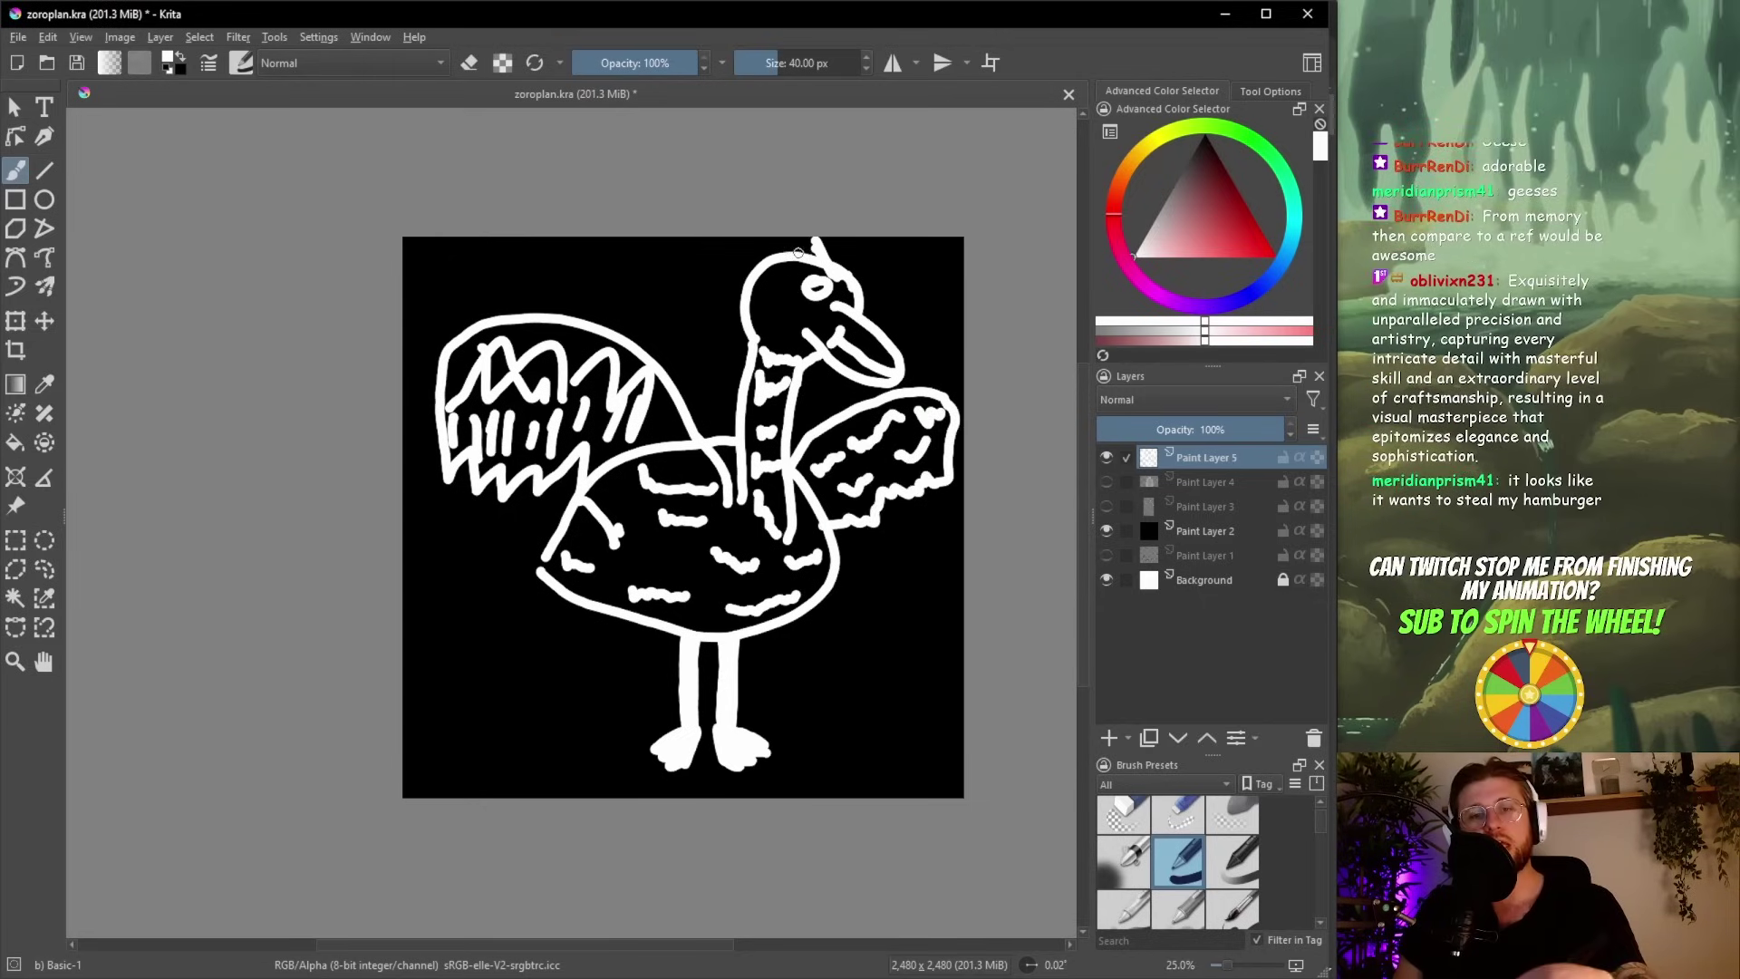
pyautogui.hotkey('ctrl', 't')
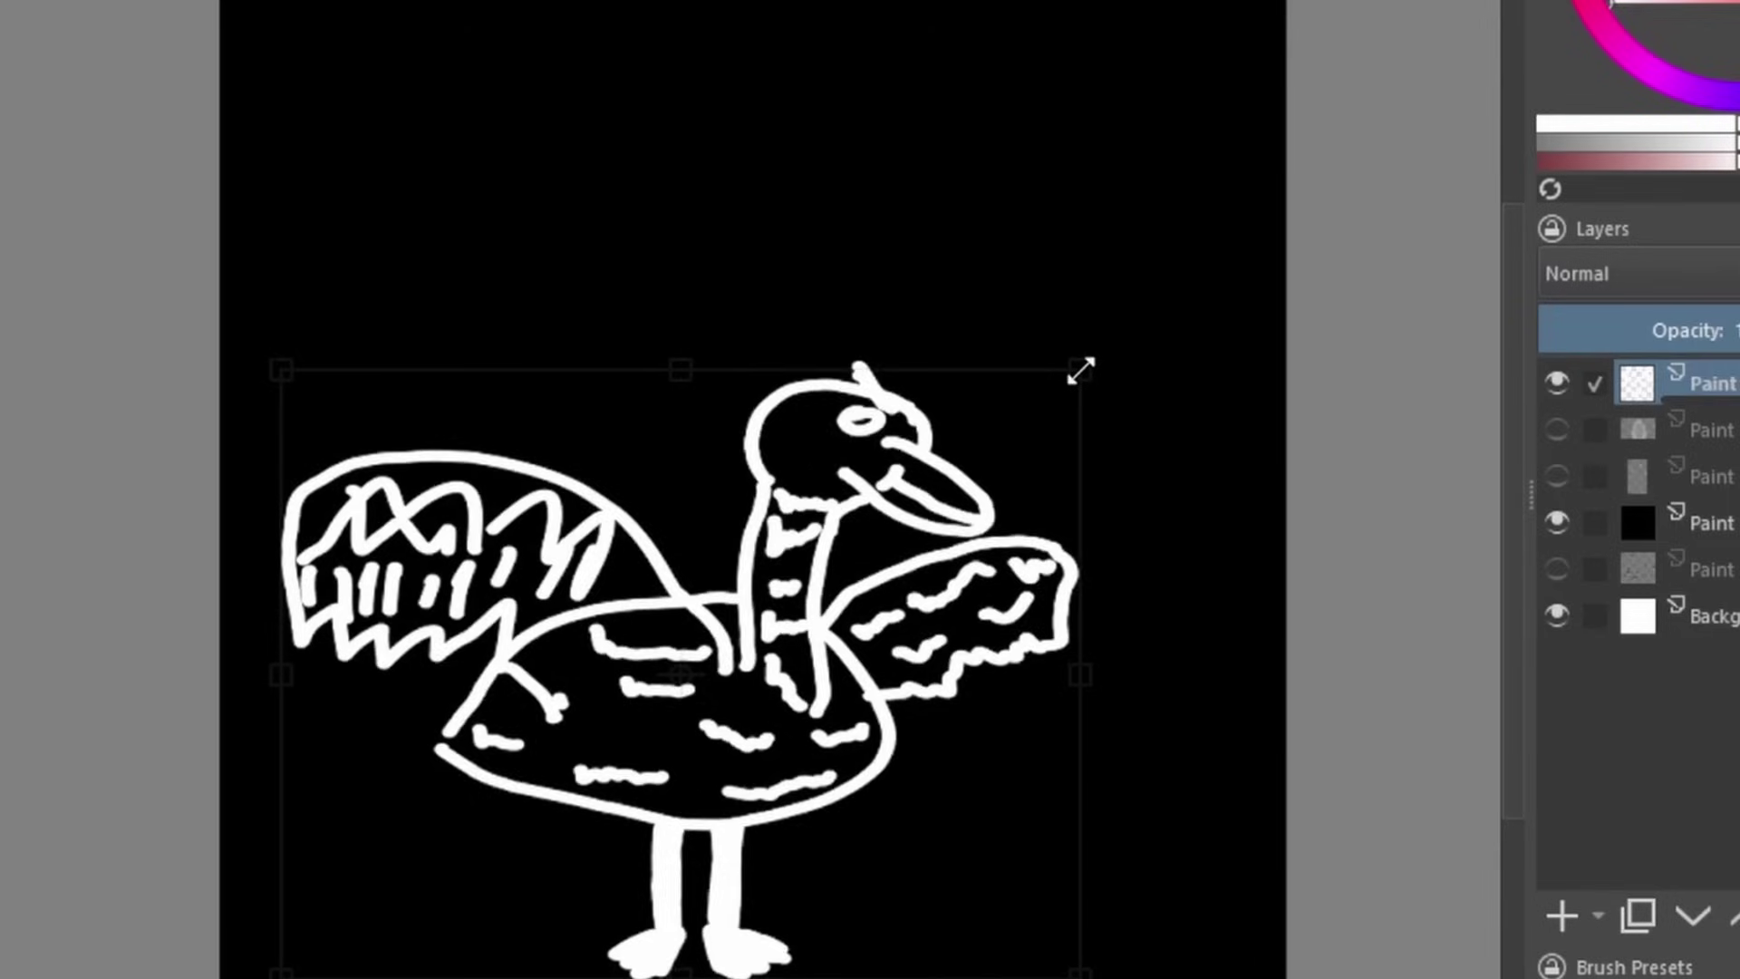
pyautogui.moveTo(680, 625); pyautogui.dragTo(723, 617)
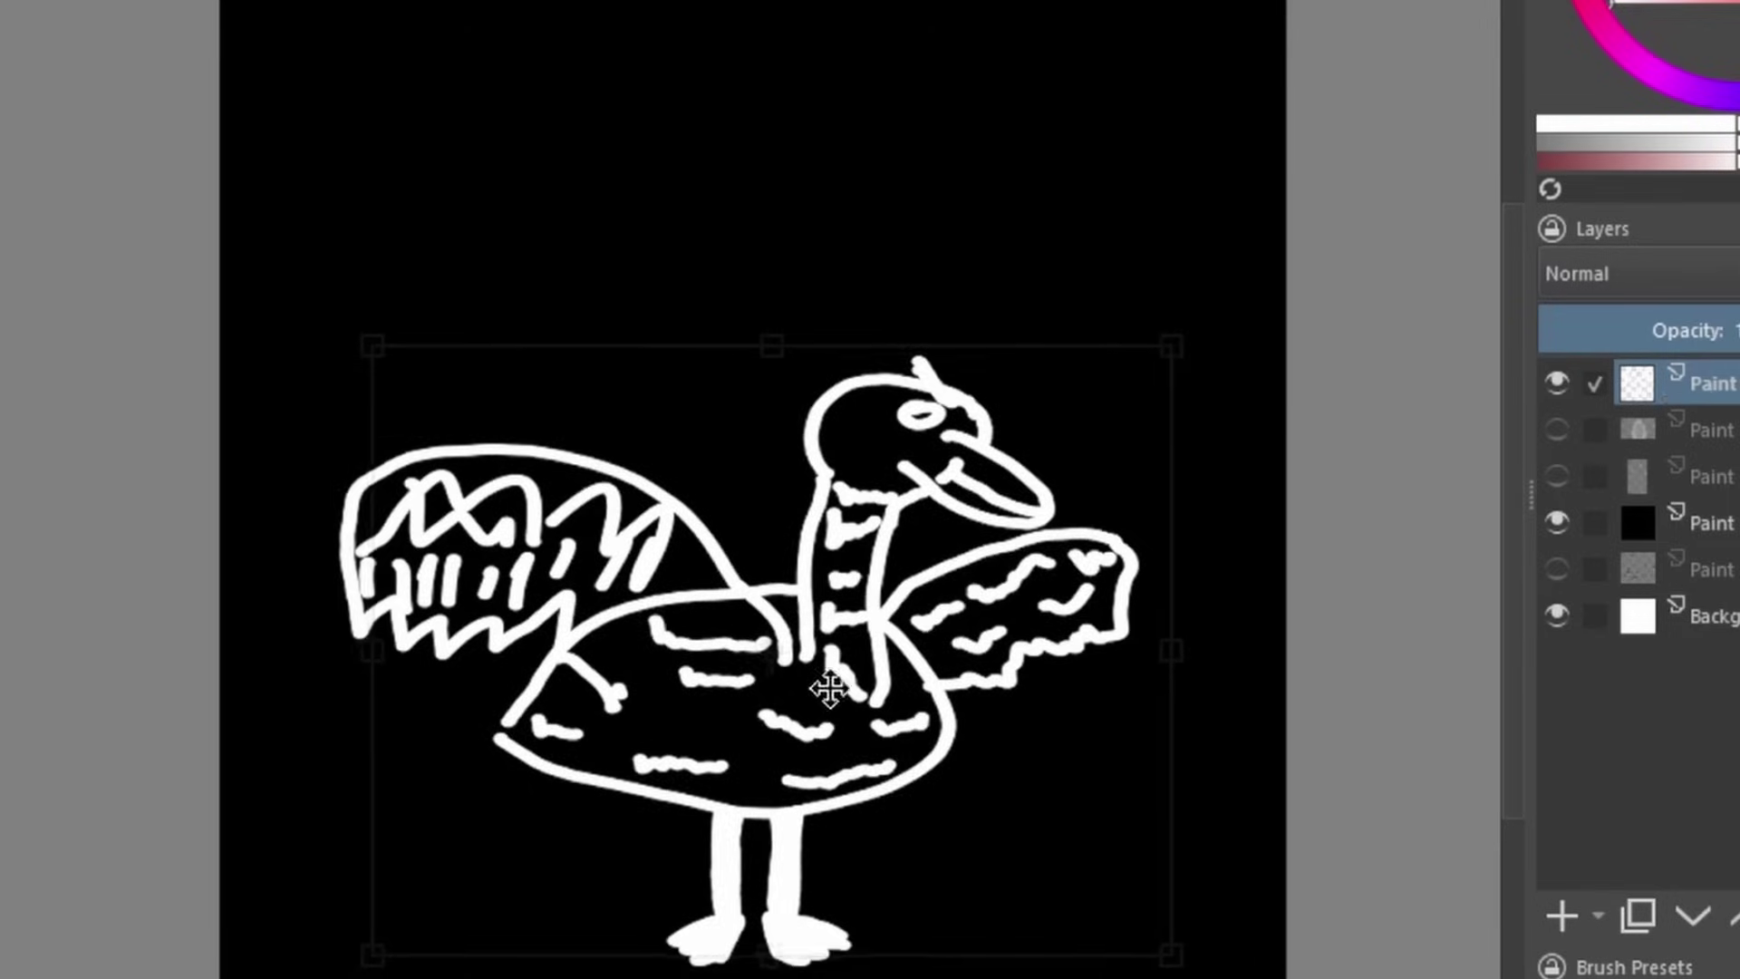
pyautogui.moveTo(828, 688); pyautogui.dragTo(809, 680)
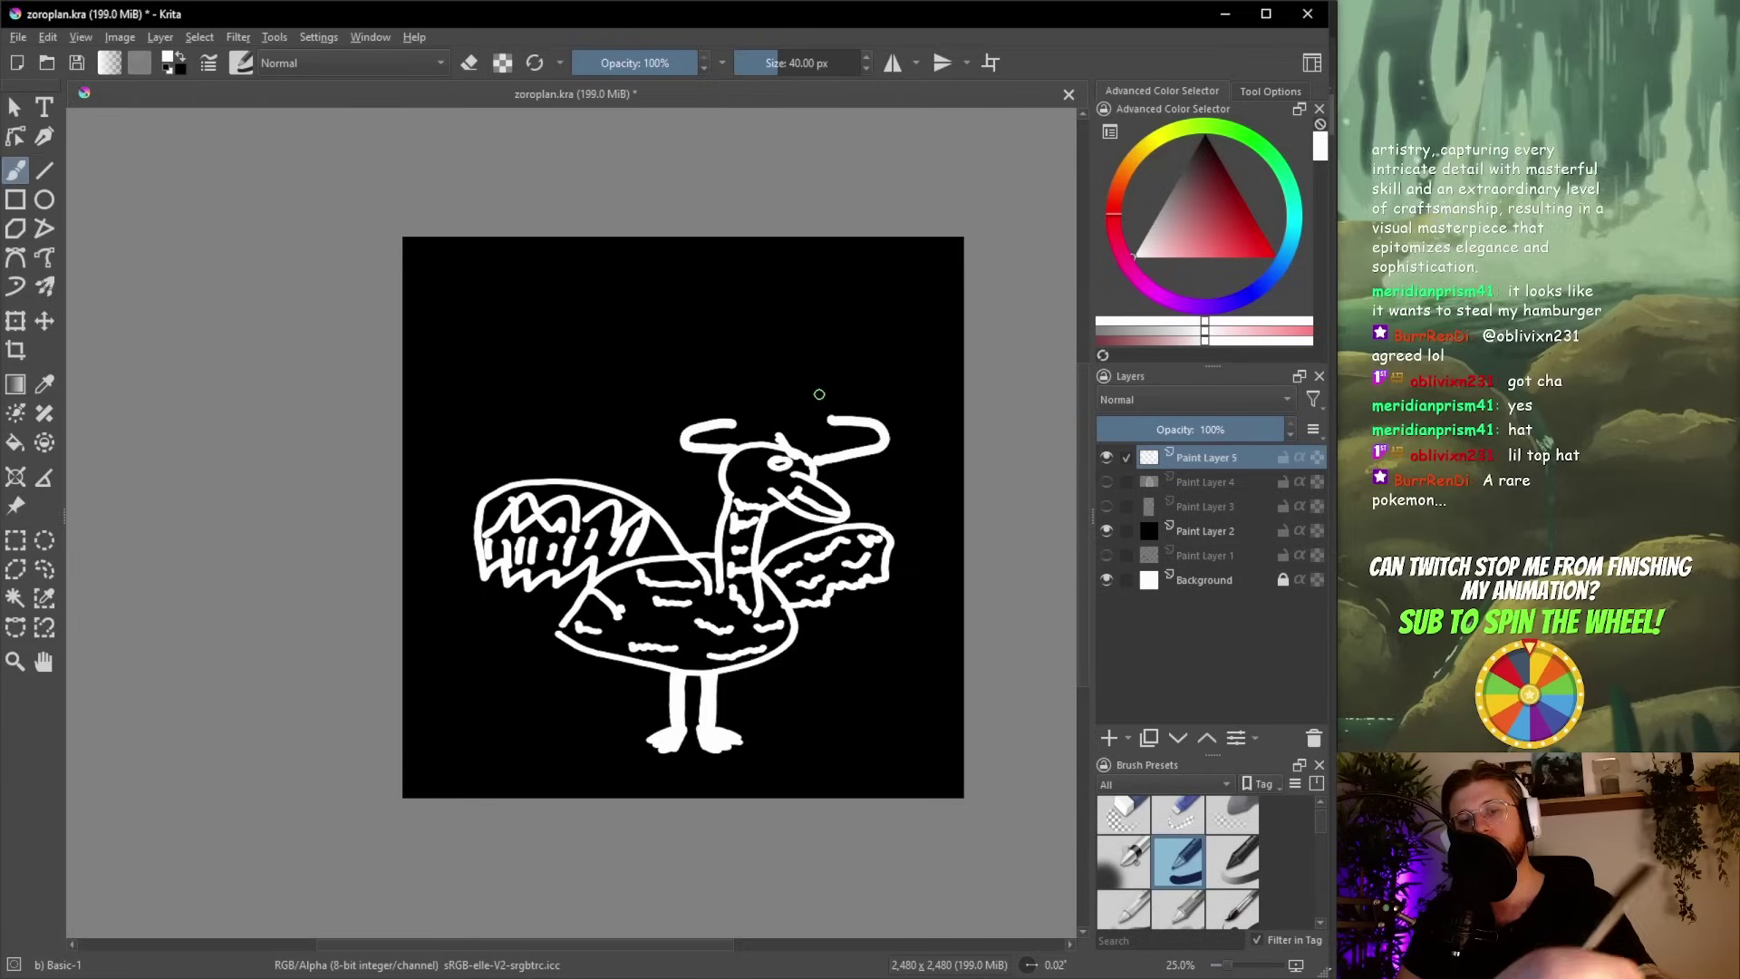
# Step: Give the bird a tall top hat marked "# 1" and a monocle, and resize the whole drawing
pyautogui.moveTo(733, 427); pyautogui.dragTo(732, 432)
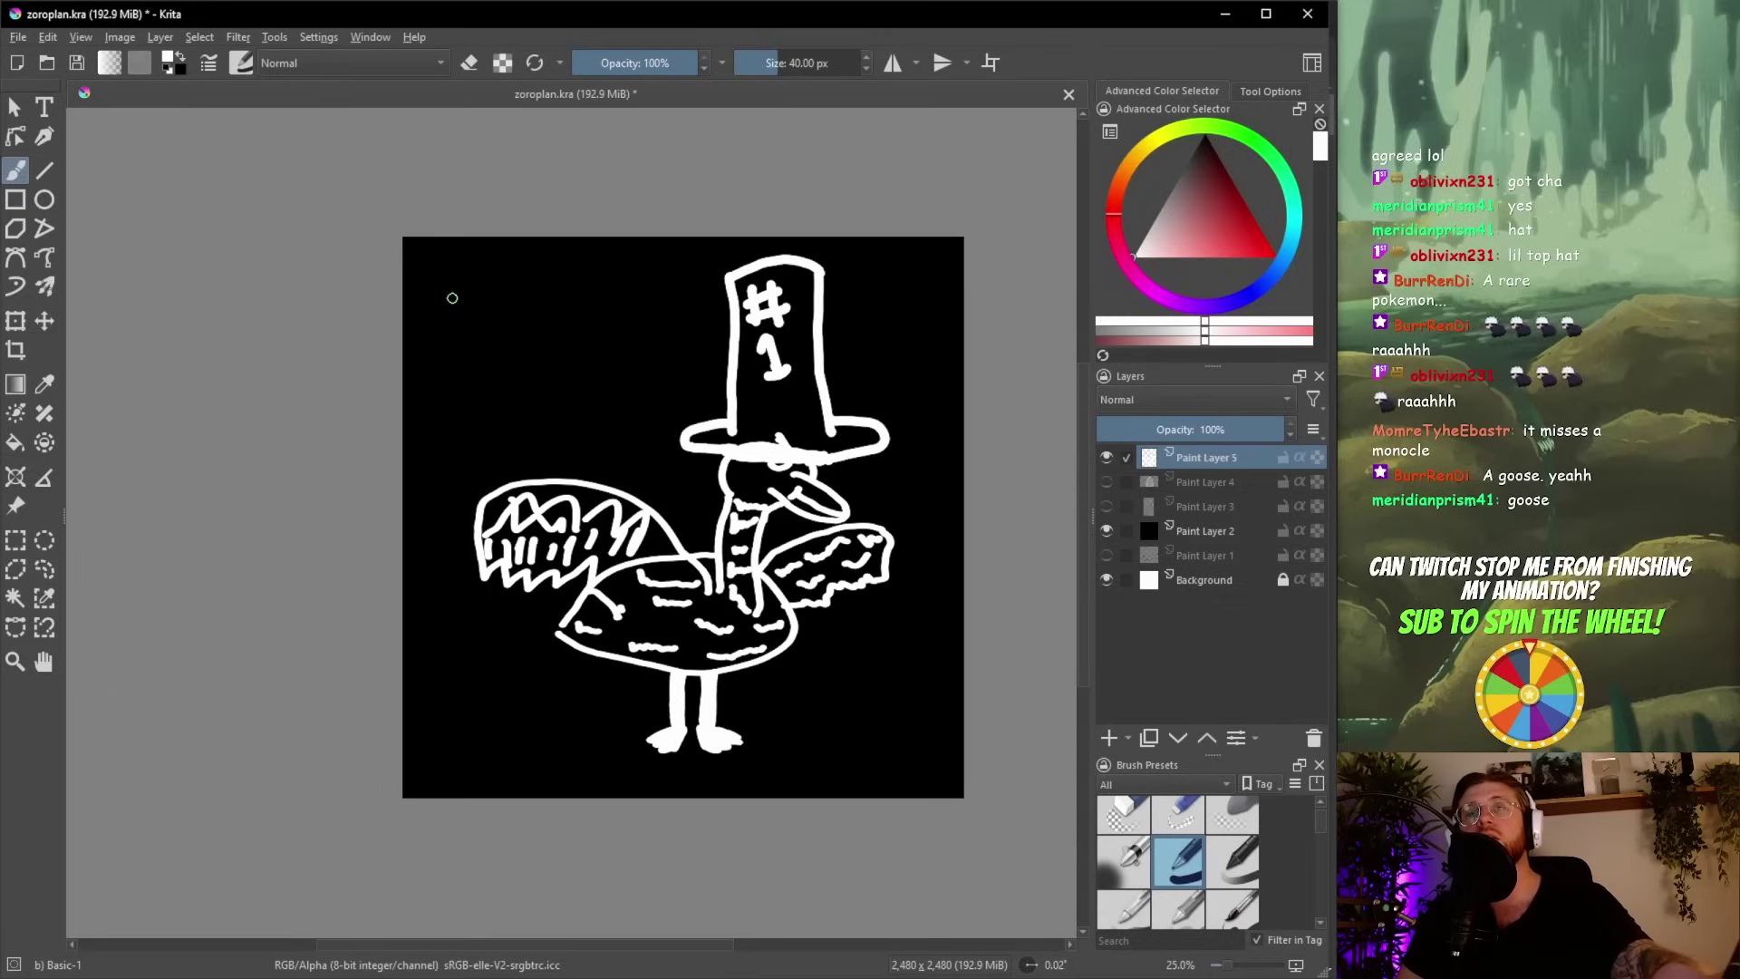
pyautogui.moveTo(770, 444); pyautogui.dragTo(785, 457)
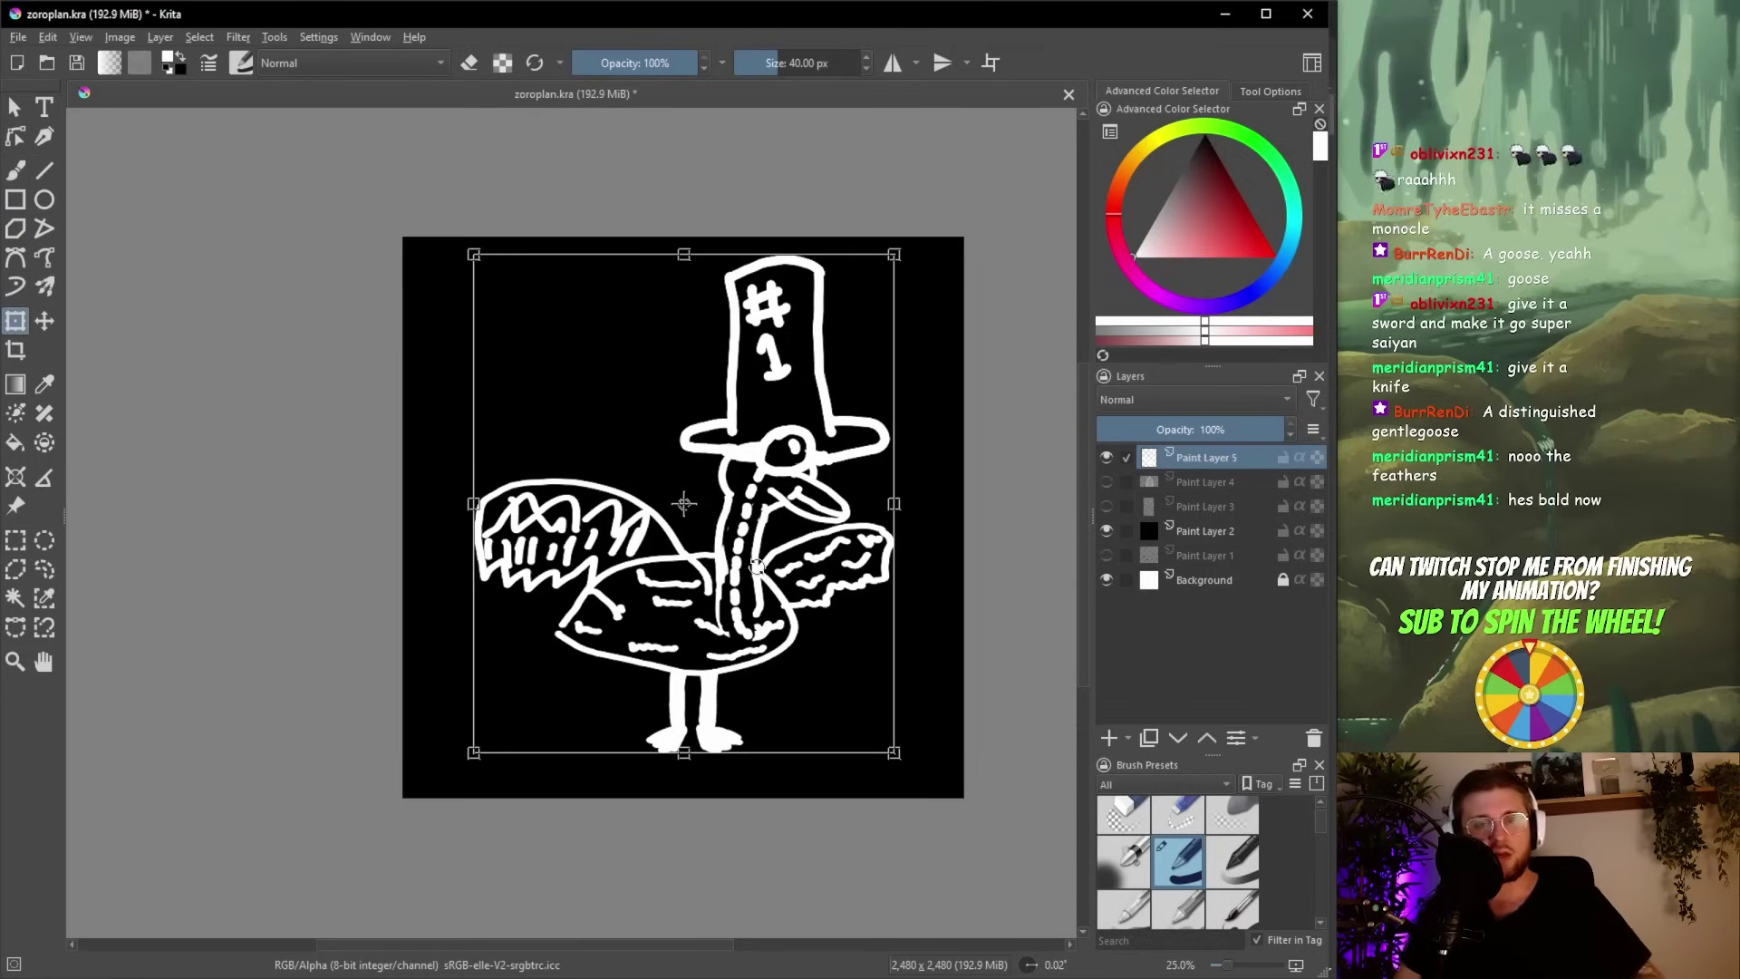
pyautogui.moveTo(895, 251)
pyautogui.mouseDown()
pyautogui.moveTo(807, 385)
pyautogui.moveTo(792, 452)
pyautogui.mouseUp()
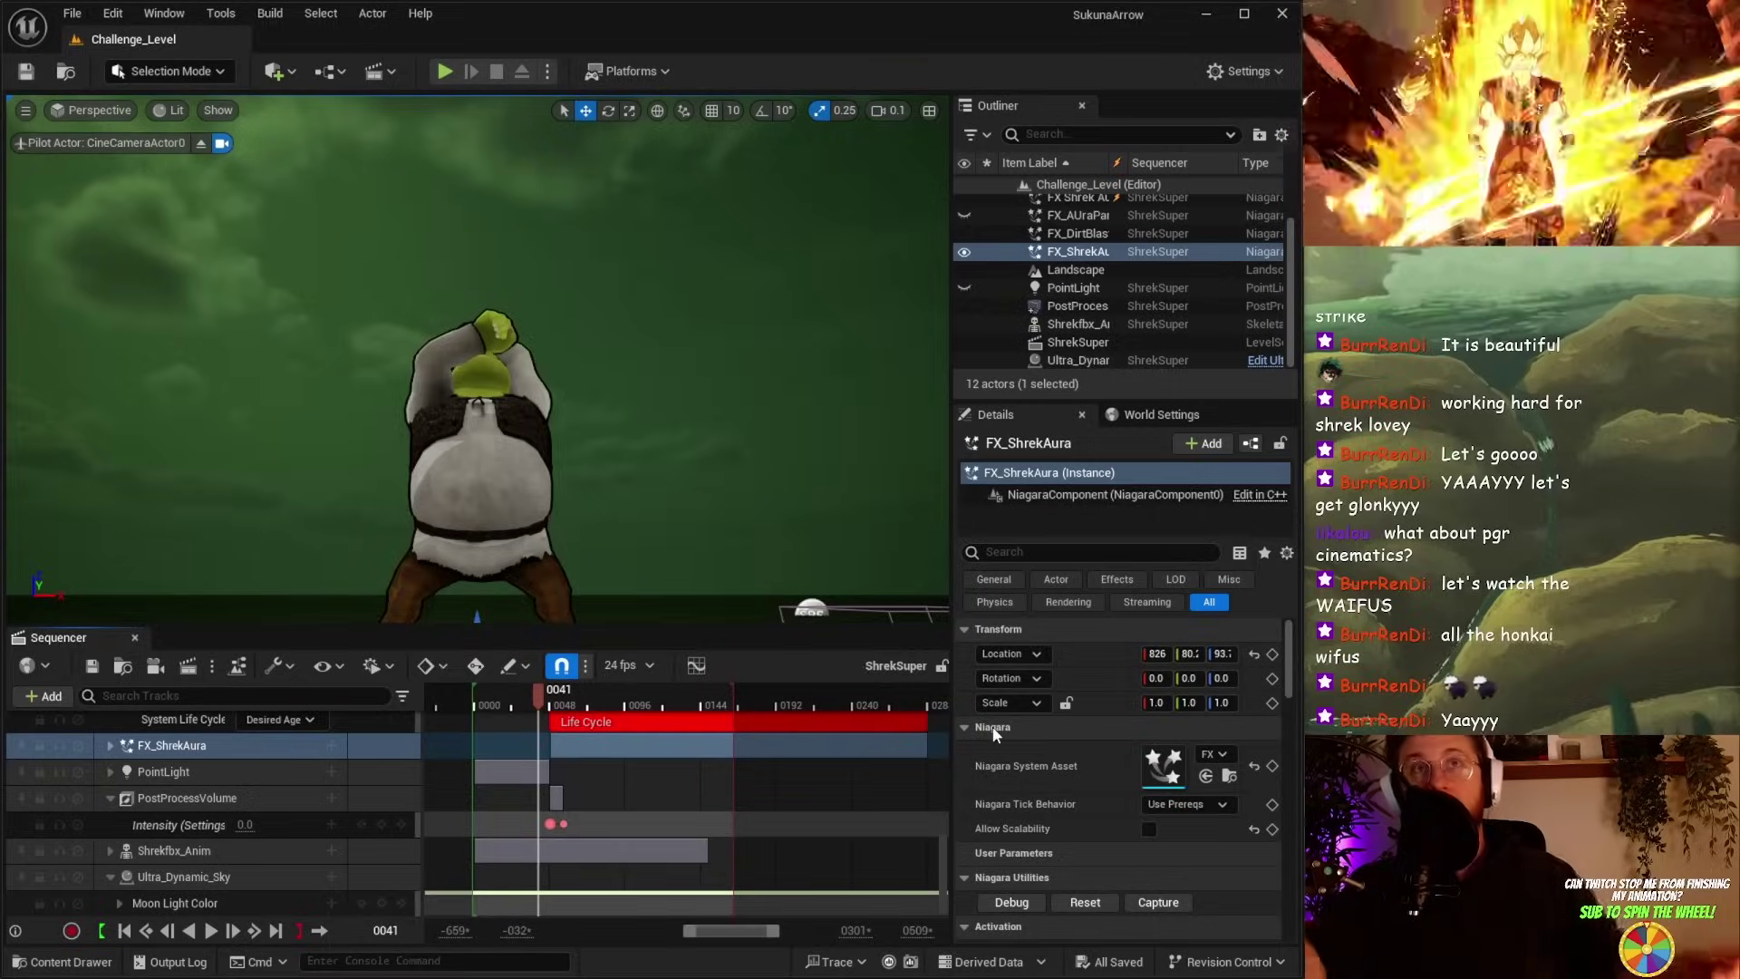
pyautogui.moveTo(505, 195); pyautogui.dragTo(558, 345)
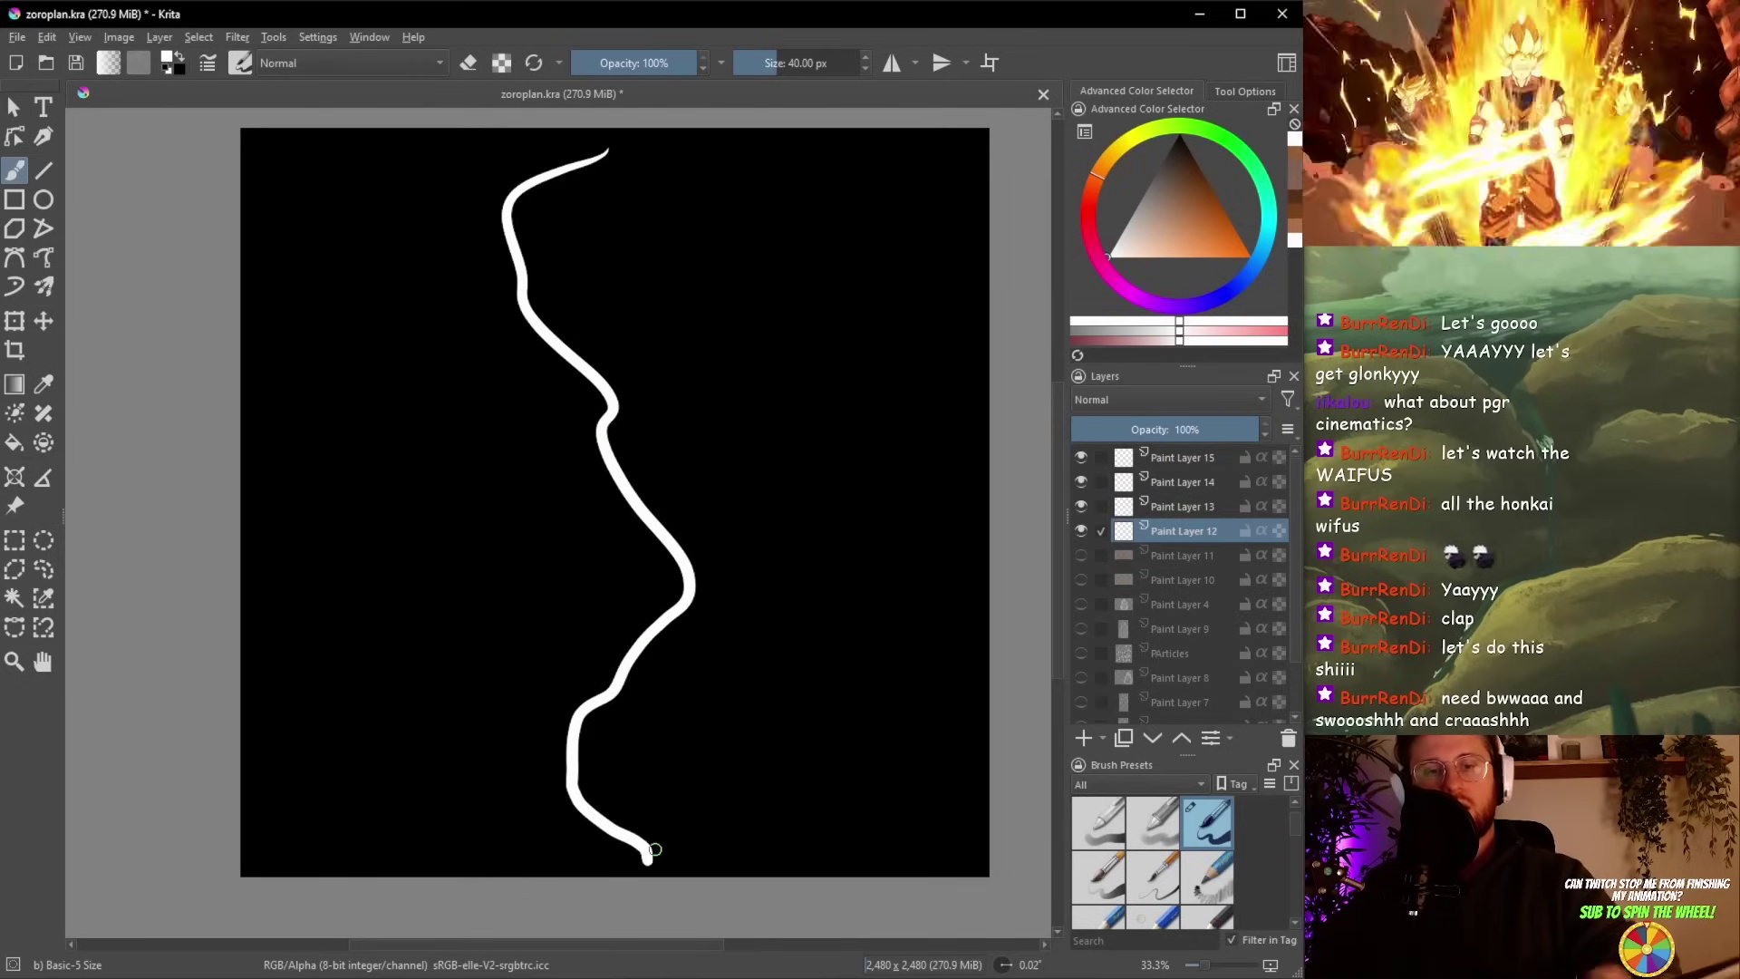
pyautogui.hotkey('ctrl', 'z')
pyautogui.moveTo(599, 145); pyautogui.dragTo(653, 521)
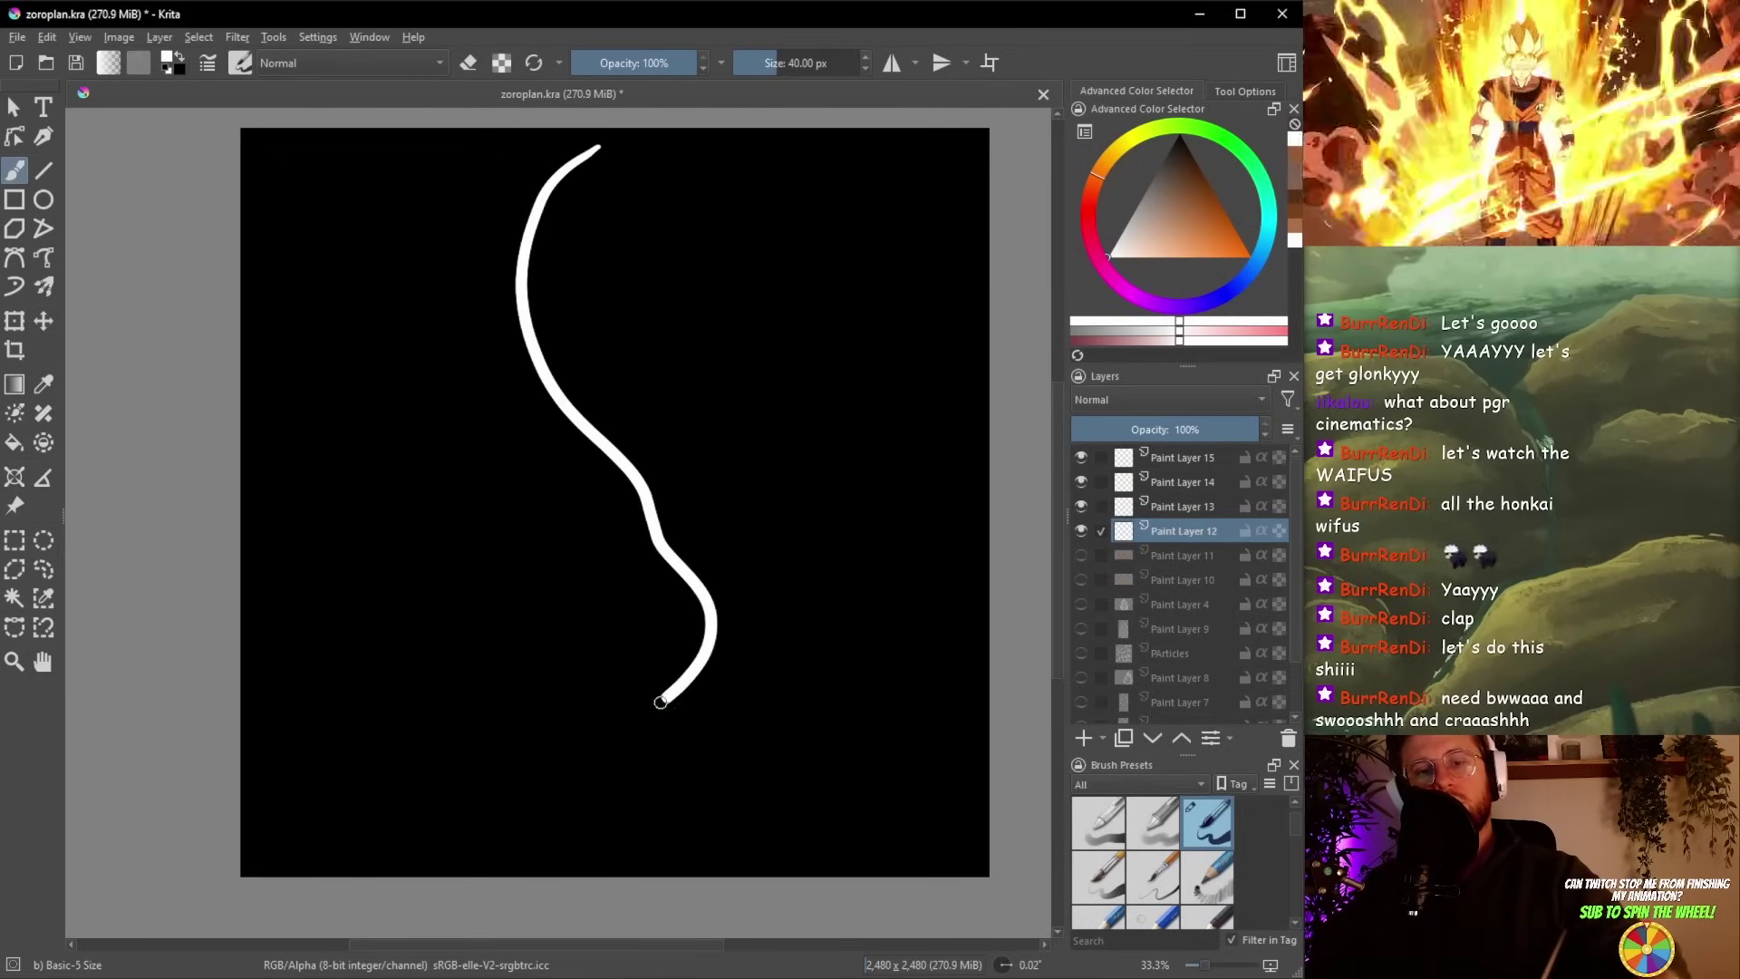
pyautogui.hotkey('ctrl', 'z')
# Step: Draw a jagged white lightning bolt with thin squiggly branches running down the canvas on Paint Layer 12
pyautogui.moveTo(545, 155); pyautogui.dragTo(632, 853)
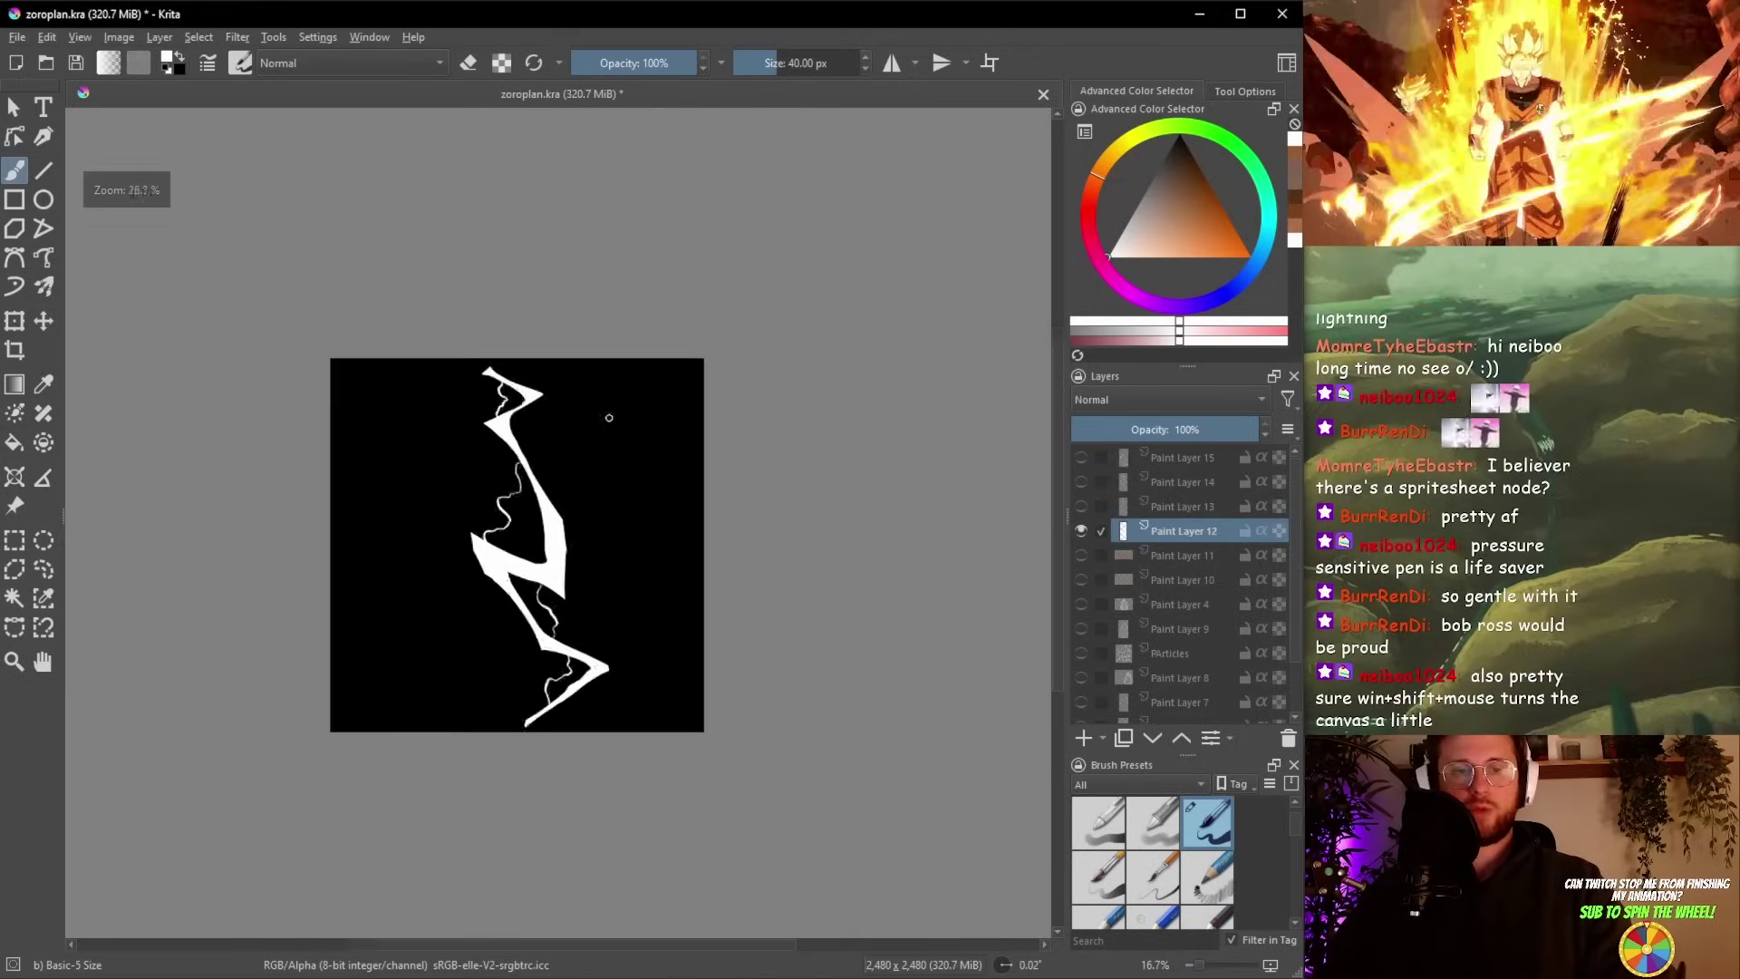
pyautogui.scroll(3, 607, 416)
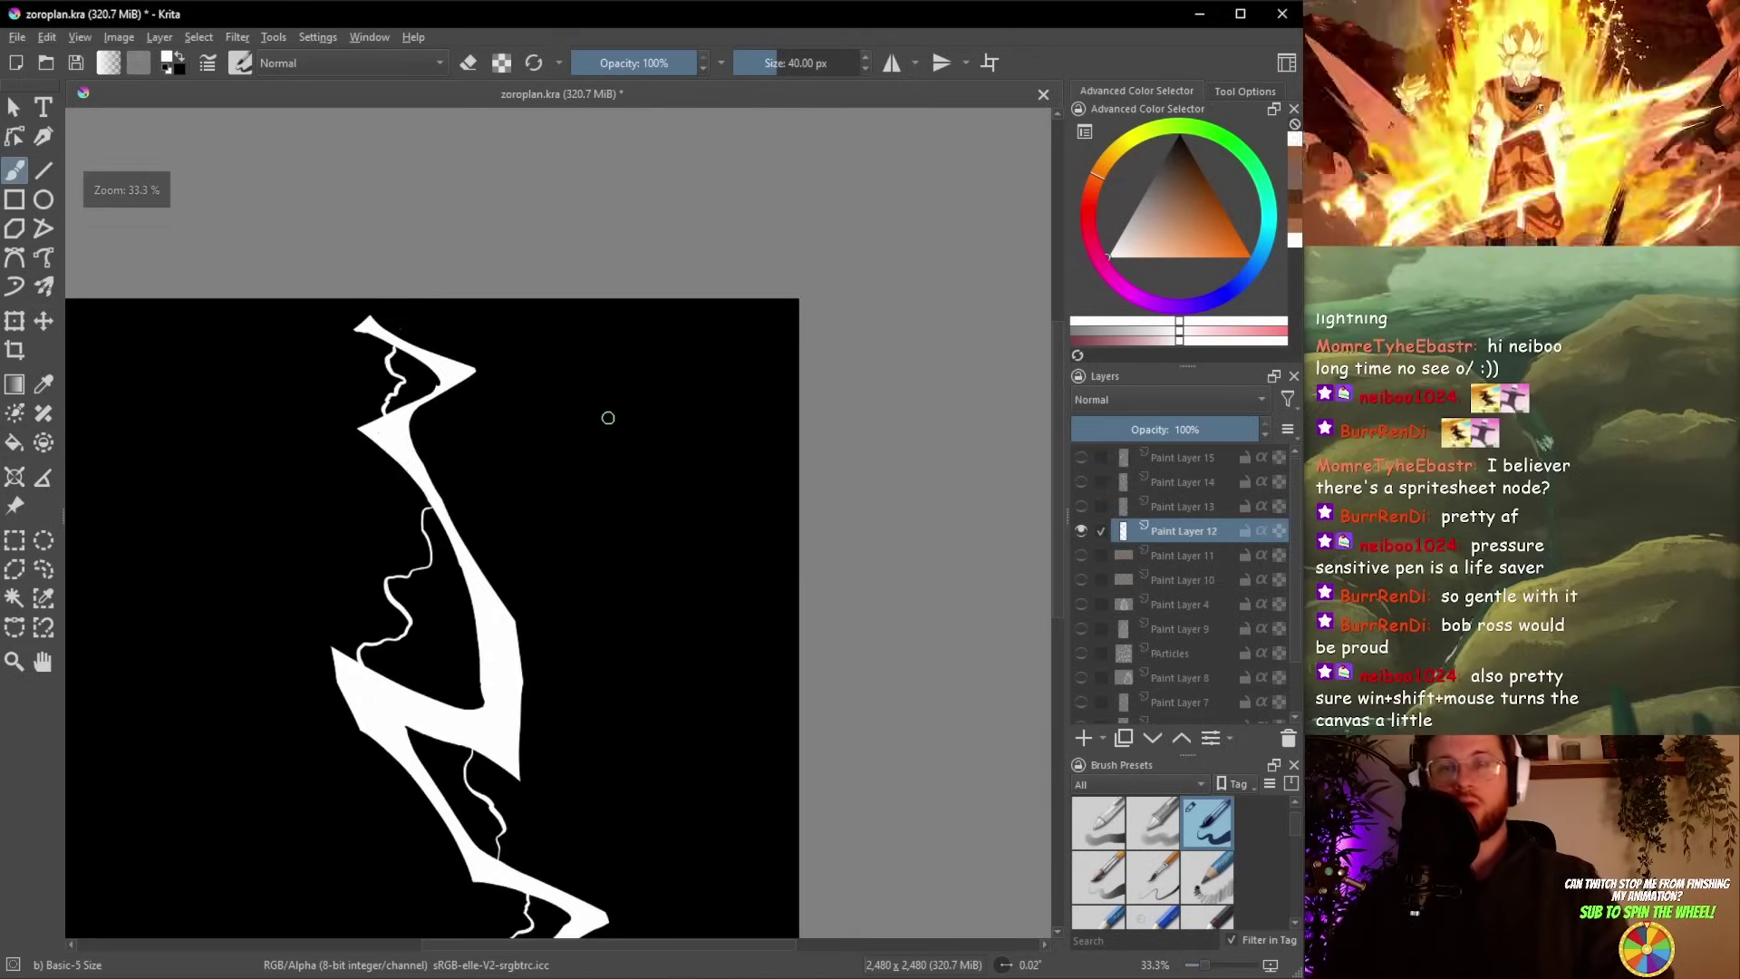
pyautogui.scroll(-4, 530, 624)
pyautogui.scroll(2, 521, 716)
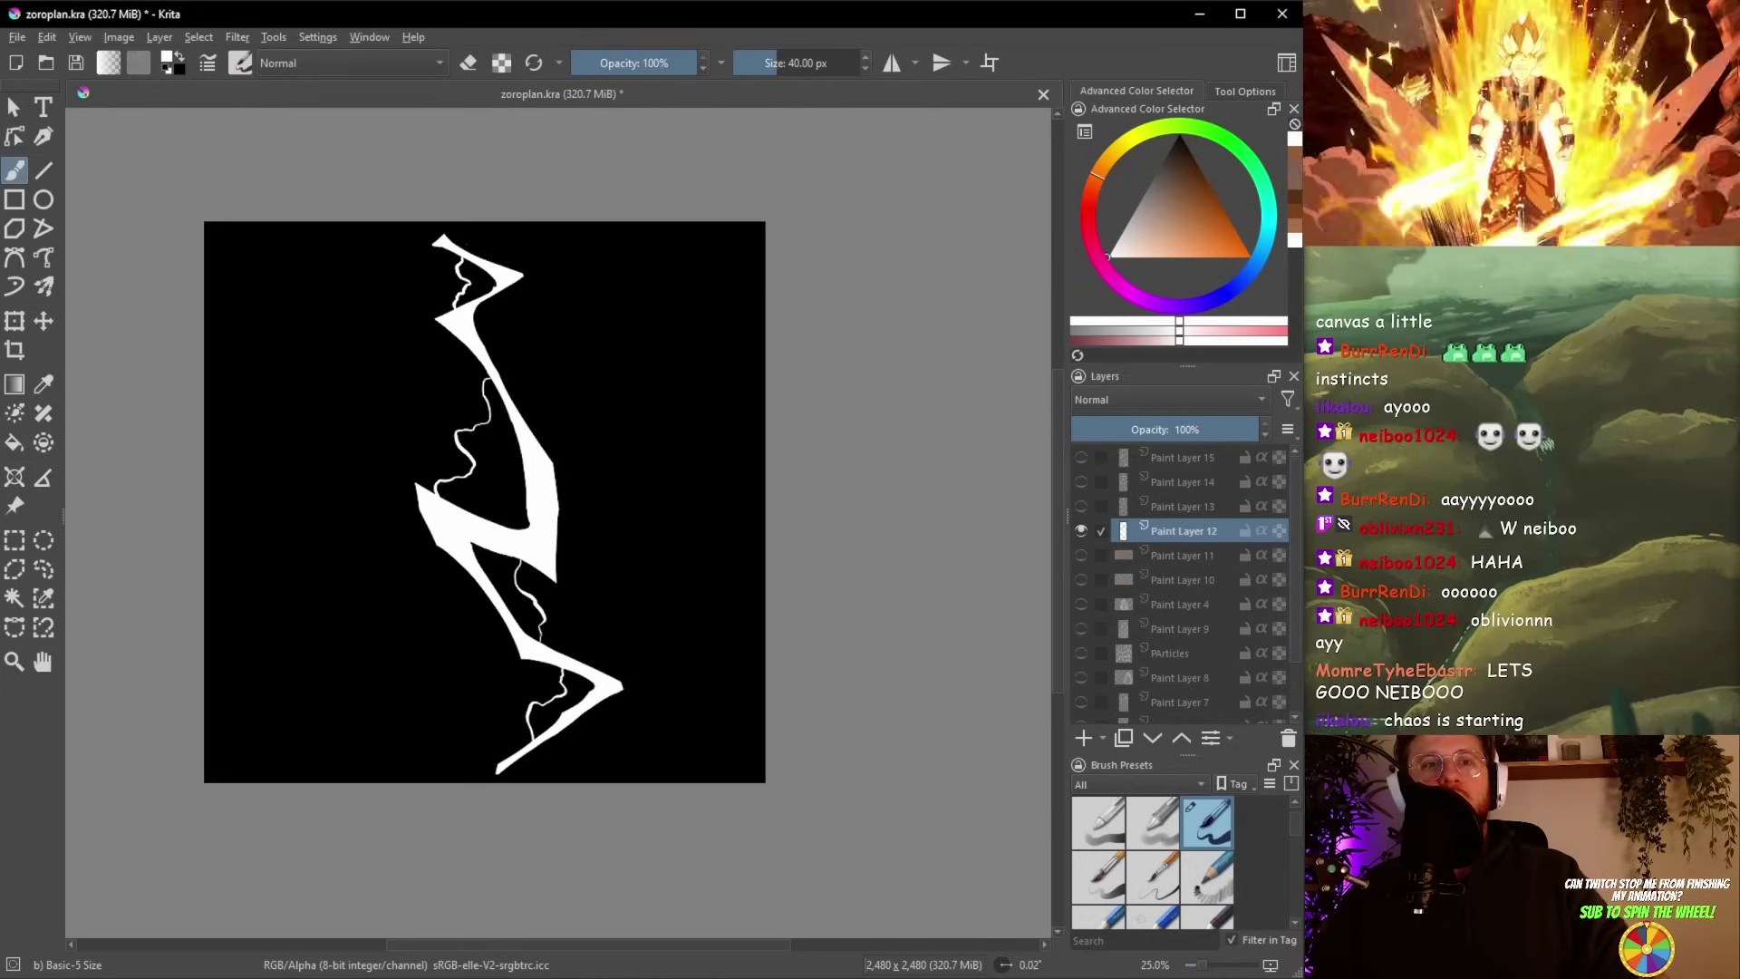
# Step: Switch to Picker Wheel for a random challenge and return to Krita to undo the latest lightning bolt edits
pyautogui.hotkey('alt', 'Tab')
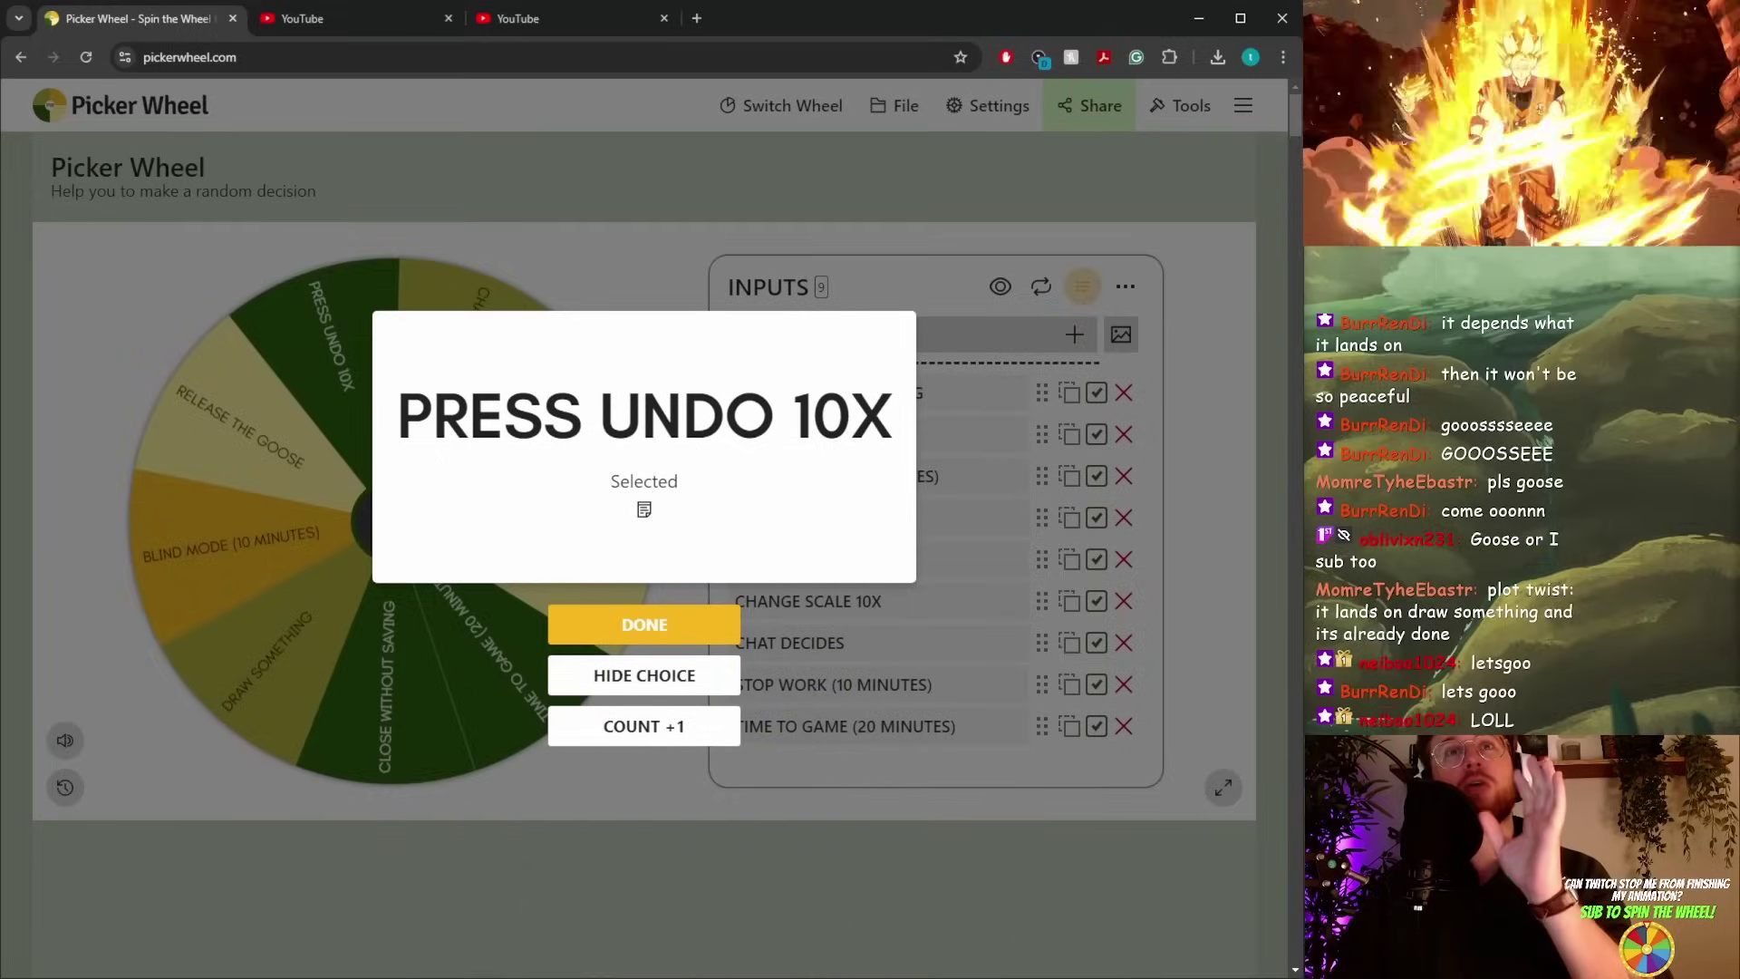
pyautogui.hotkey('alt', 'Tab')
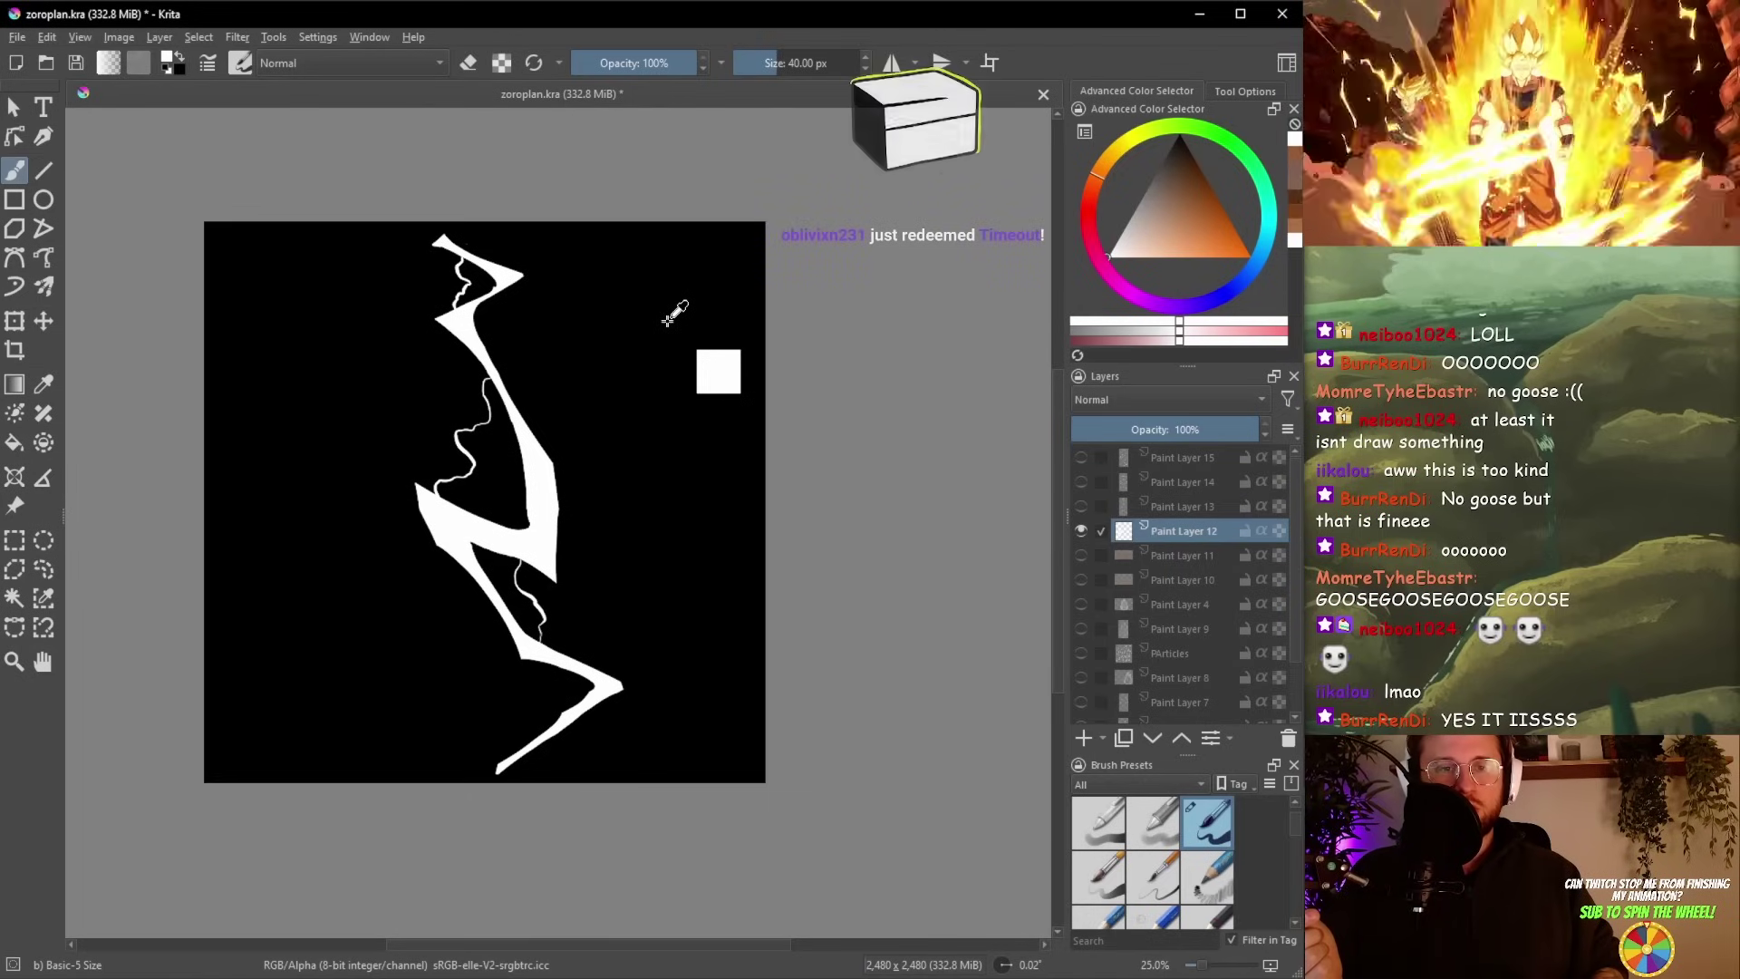
pyautogui.hotkey('ctrl', 'z')
pyautogui.hotkey('ctrl', 'z')
pyautogui.hotkey('ctrl', 'z')
pyautogui.hotkey('ctrl', 'z')
pyautogui.hotkey('ctrl', 'z')
pyautogui.hotkey('ctrl', 'z')
pyautogui.hotkey('ctrl', 'z')
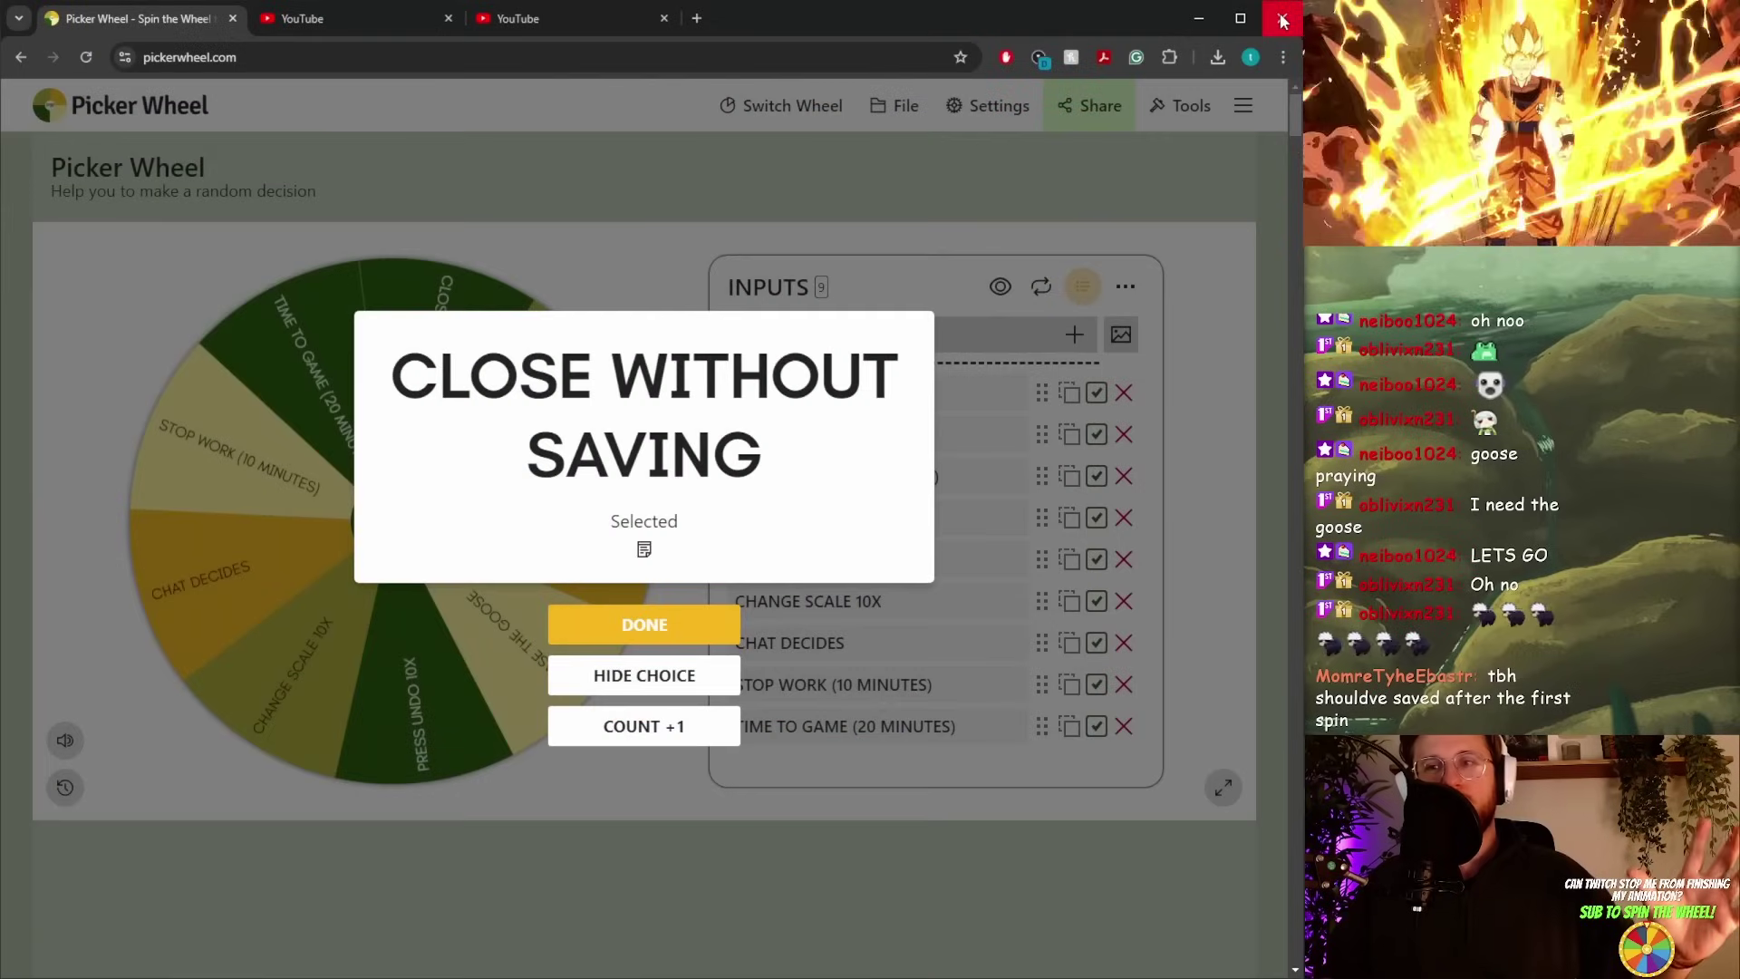
# Step: Dismiss the selected result on Picker Wheel and spin the wheel again
pyautogui.click(664, 631)
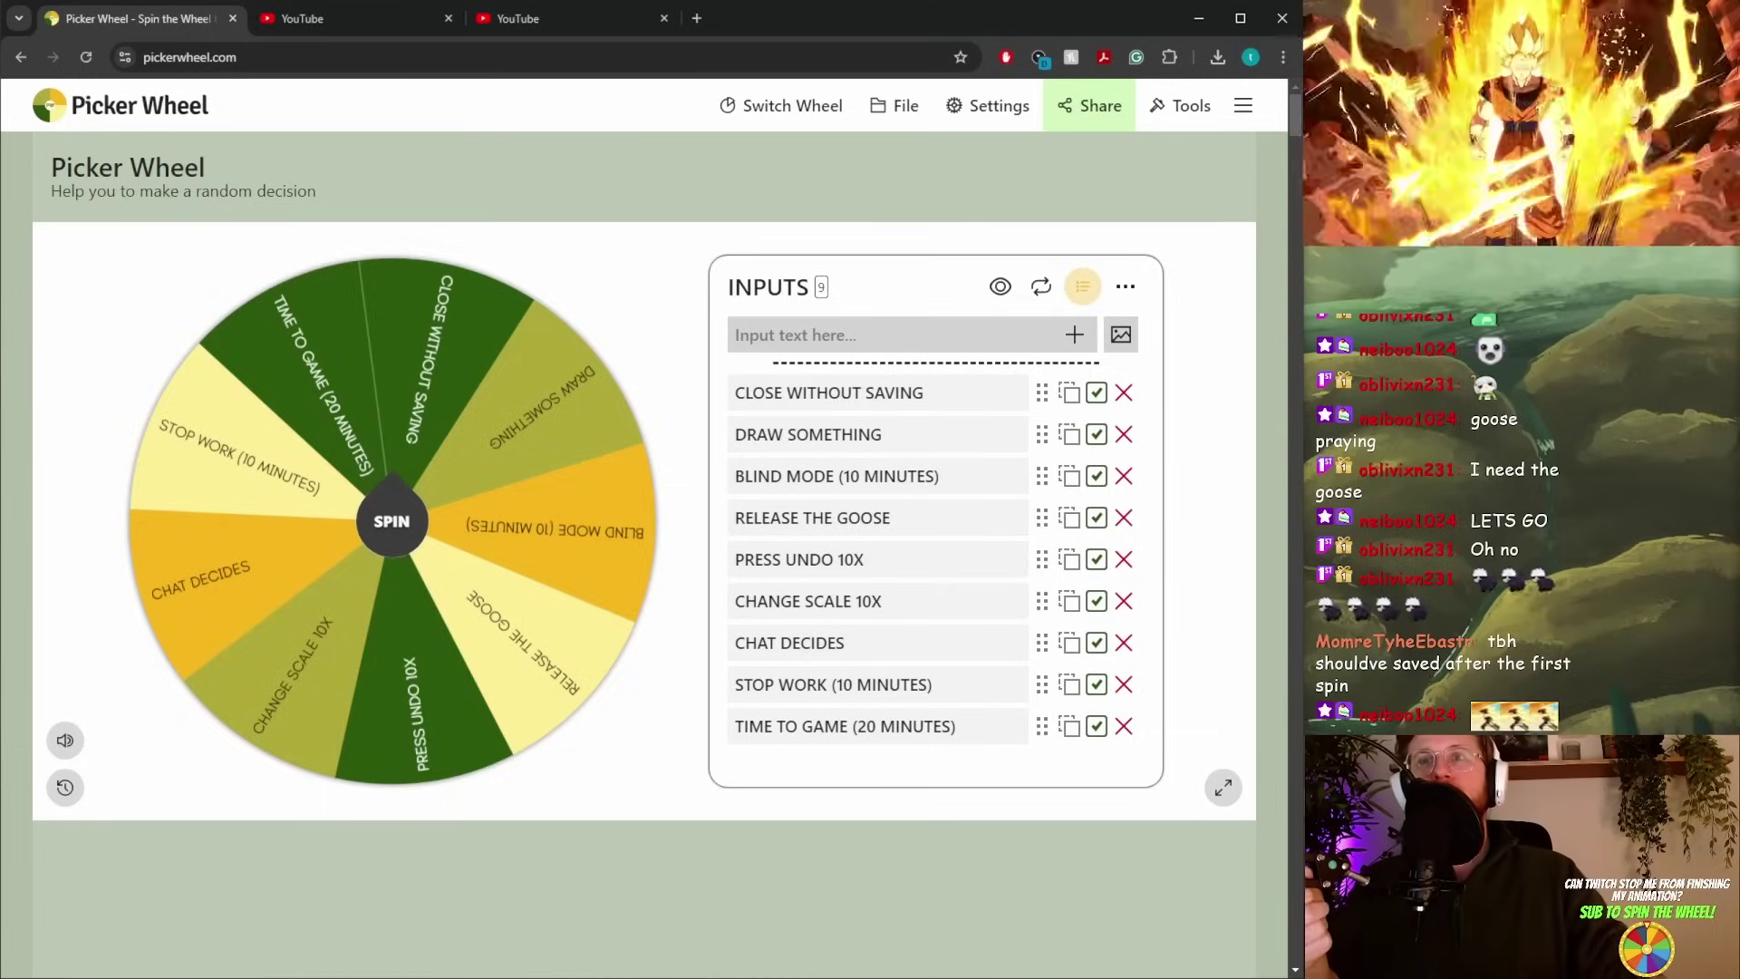
pyautogui.click(394, 522)
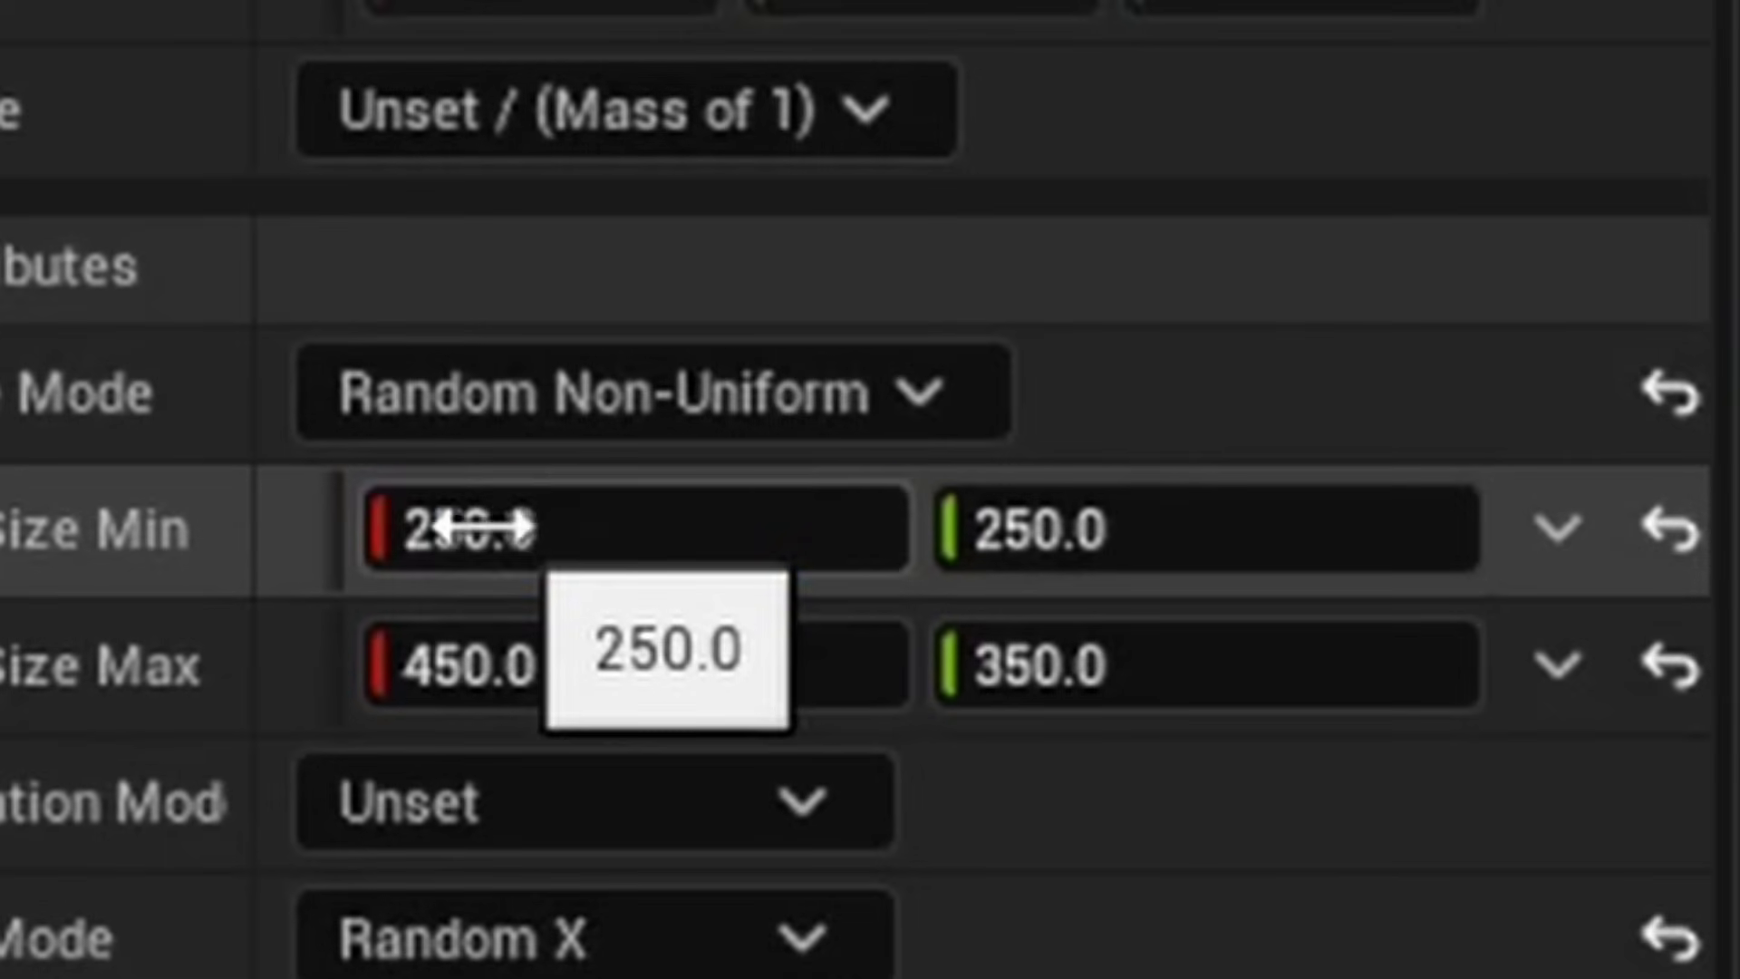
# Step: In Unreal Engine, open the minimum sprite size's X value for editing and reposition the FX_ShrekAura effect in the level
pyautogui.click(465, 534)
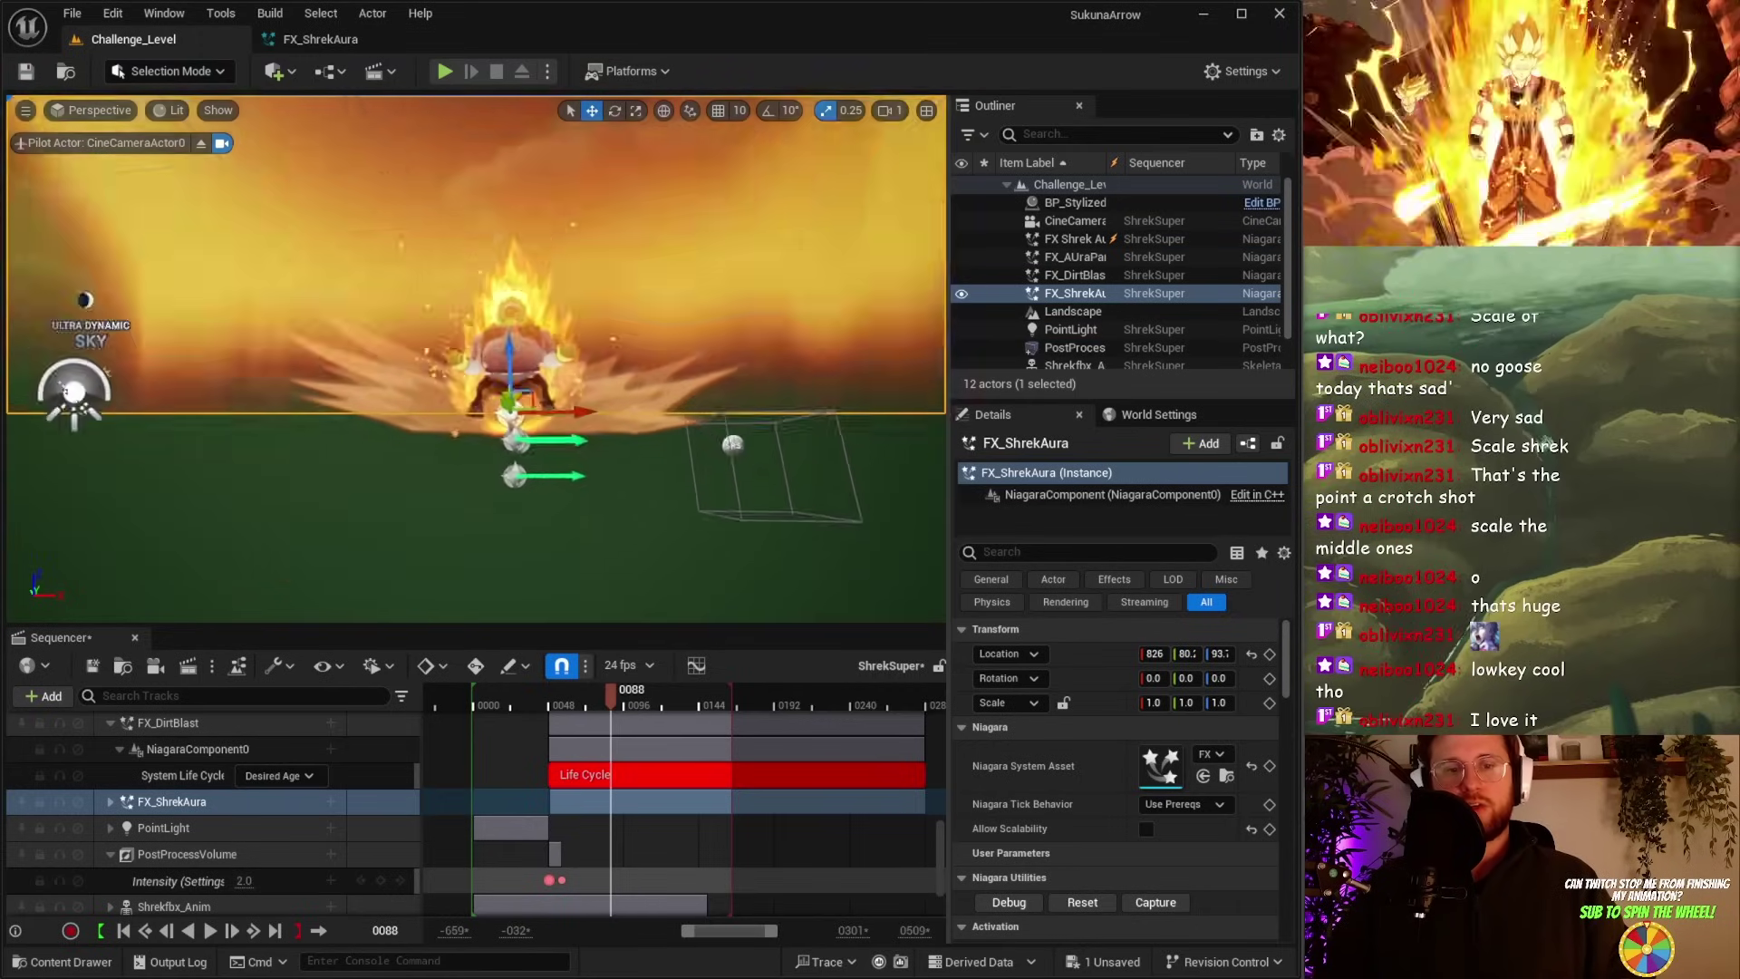
pyautogui.moveTo(496, 461); pyautogui.dragTo(466, 544)
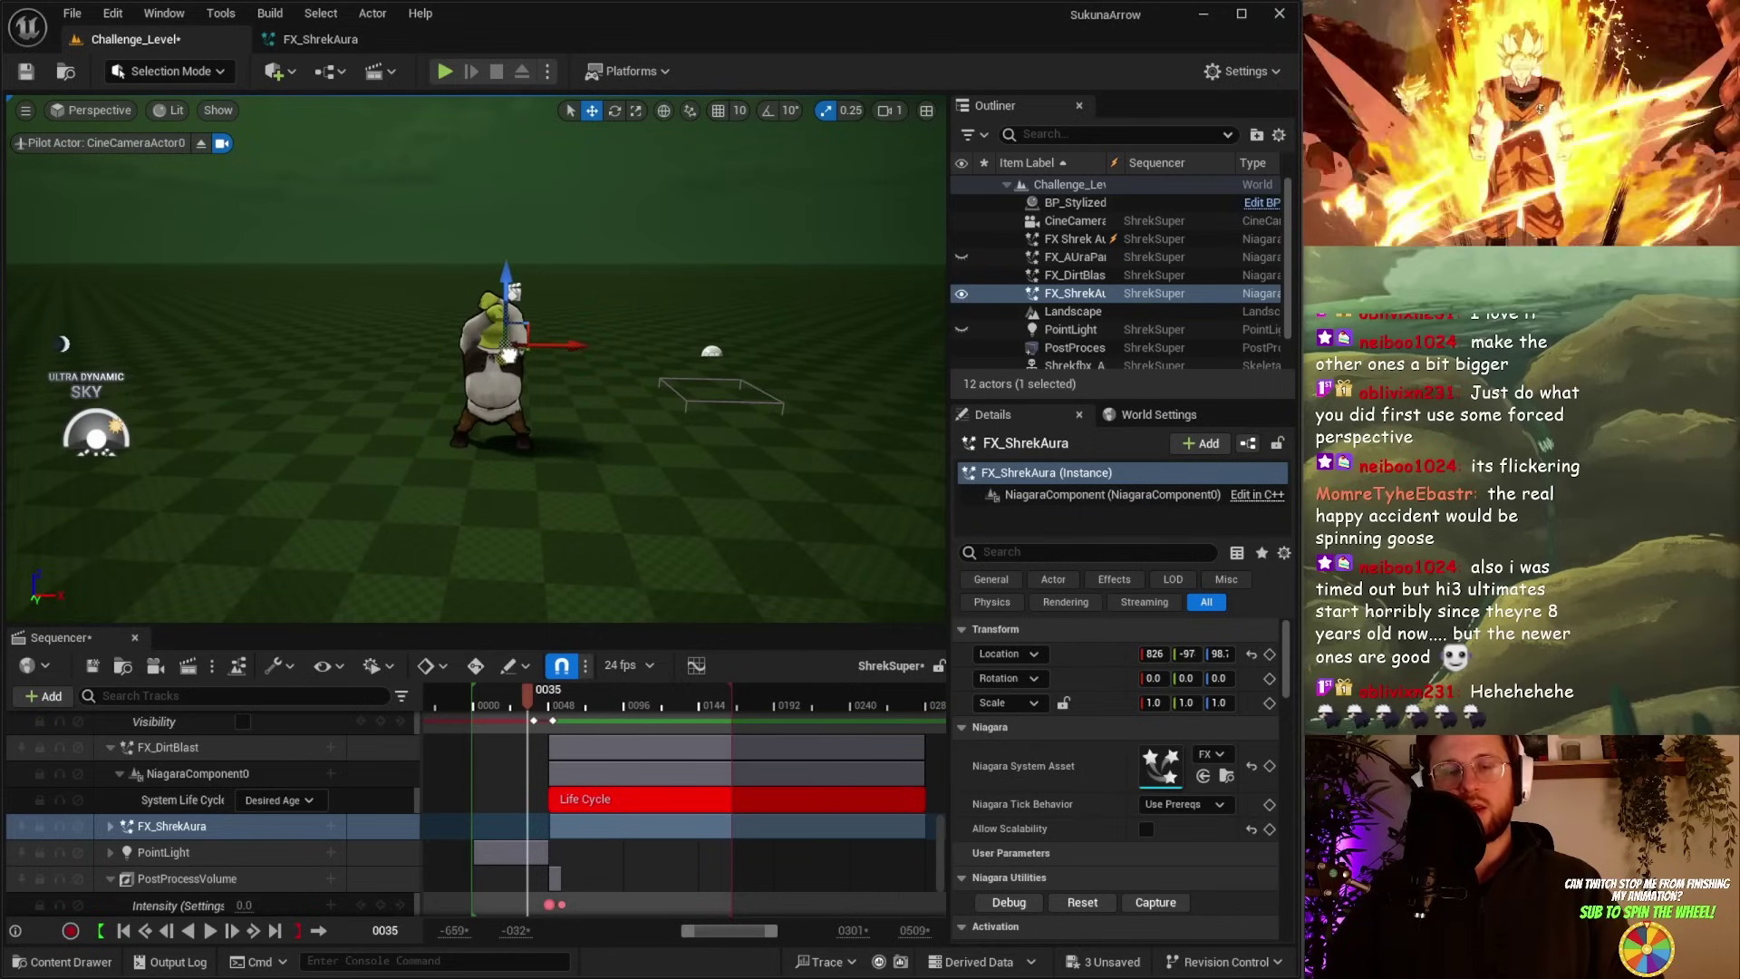
# Step: Rewind the ShrekSuper sequence to near its start, save it and play back the aura animation
pyautogui.moveTo(530, 703)
pyautogui.mouseDown()
pyautogui.moveTo(491, 705)
pyautogui.moveTo(560, 710)
pyautogui.moveTo(497, 709)
pyautogui.mouseUp()
pyautogui.hotkey('ctrl', 's')
pyautogui.press('space')
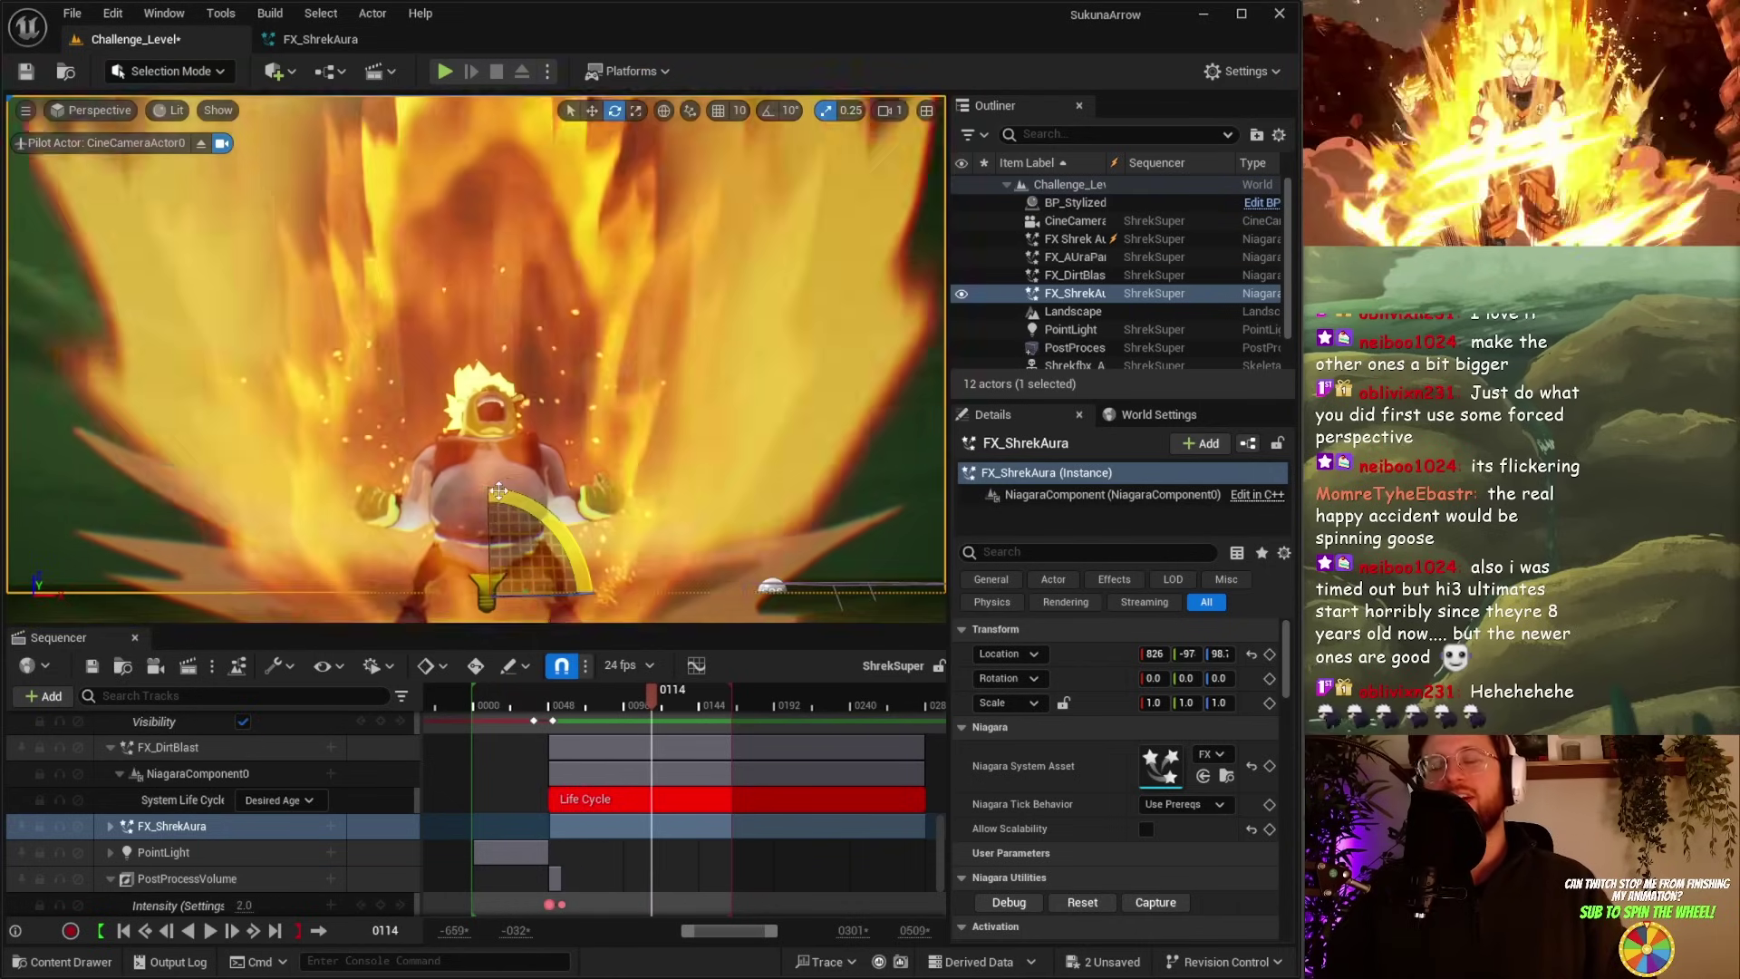
pyautogui.press('space')
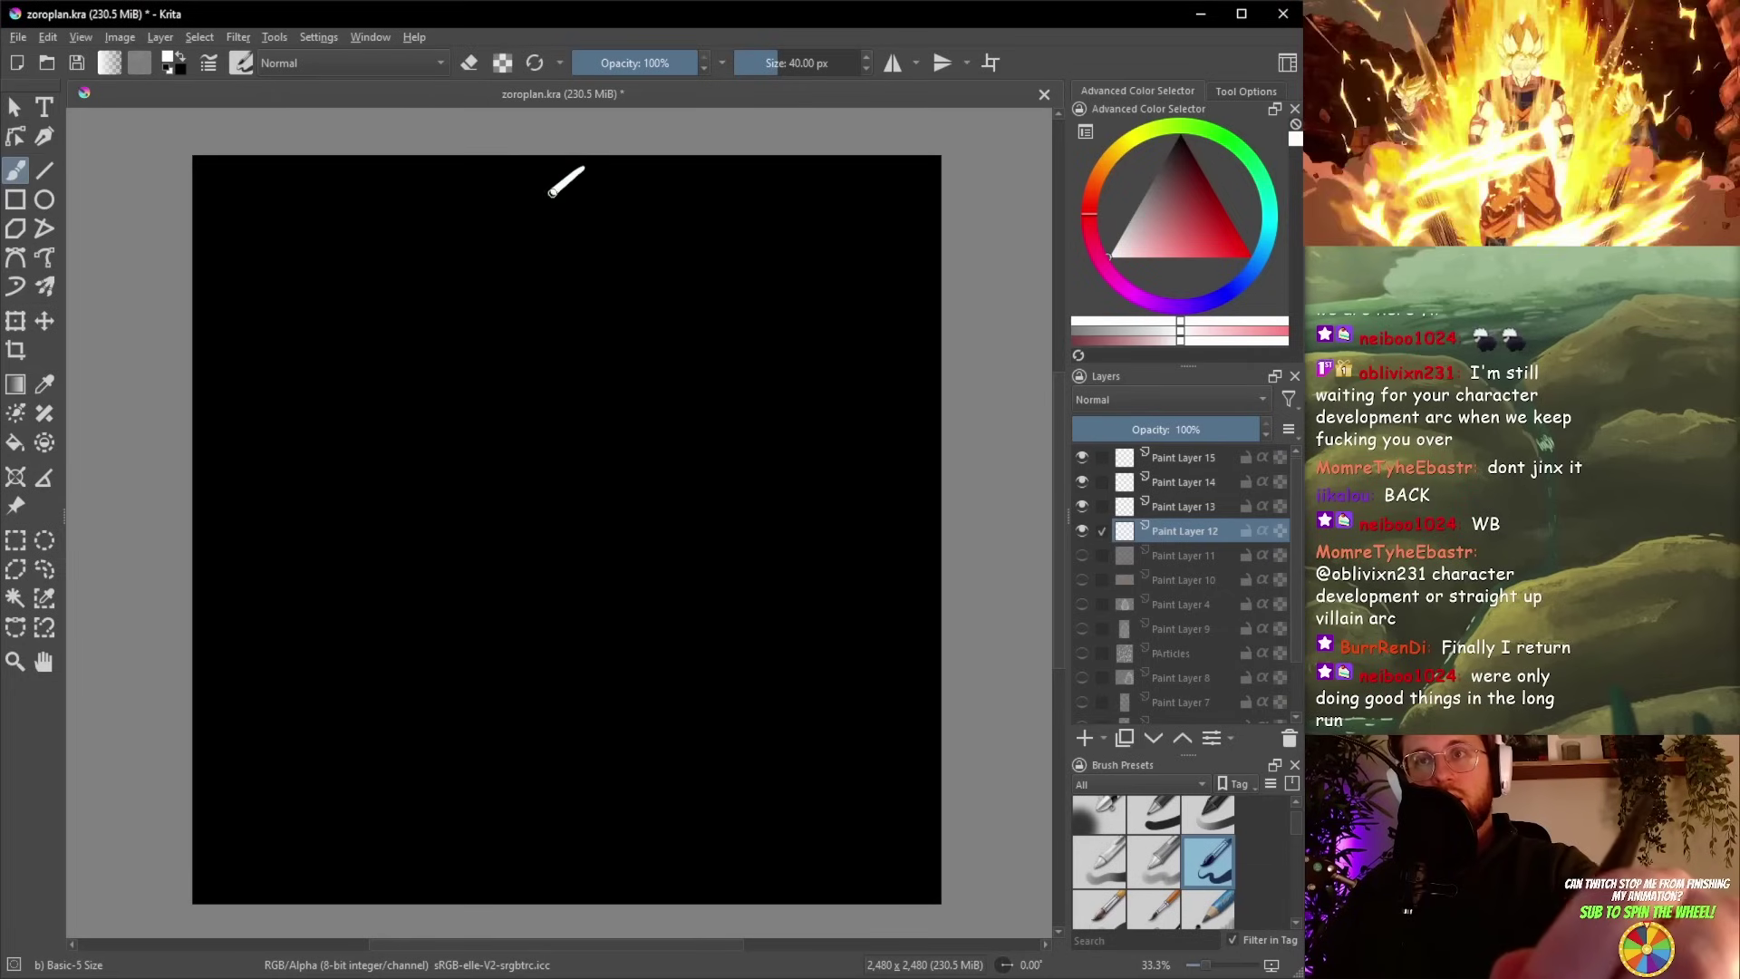
# Step: Switch to Krita and draw a winding white stroke down the full canvas height on Paint Layer 12
pyautogui.moveTo(552, 192)
pyautogui.mouseDown()
pyautogui.moveTo(540, 277)
pyautogui.moveTo(671, 368)
pyautogui.moveTo(549, 428)
pyautogui.mouseUp()
pyautogui.moveTo(570, 718); pyautogui.dragTo(617, 882)
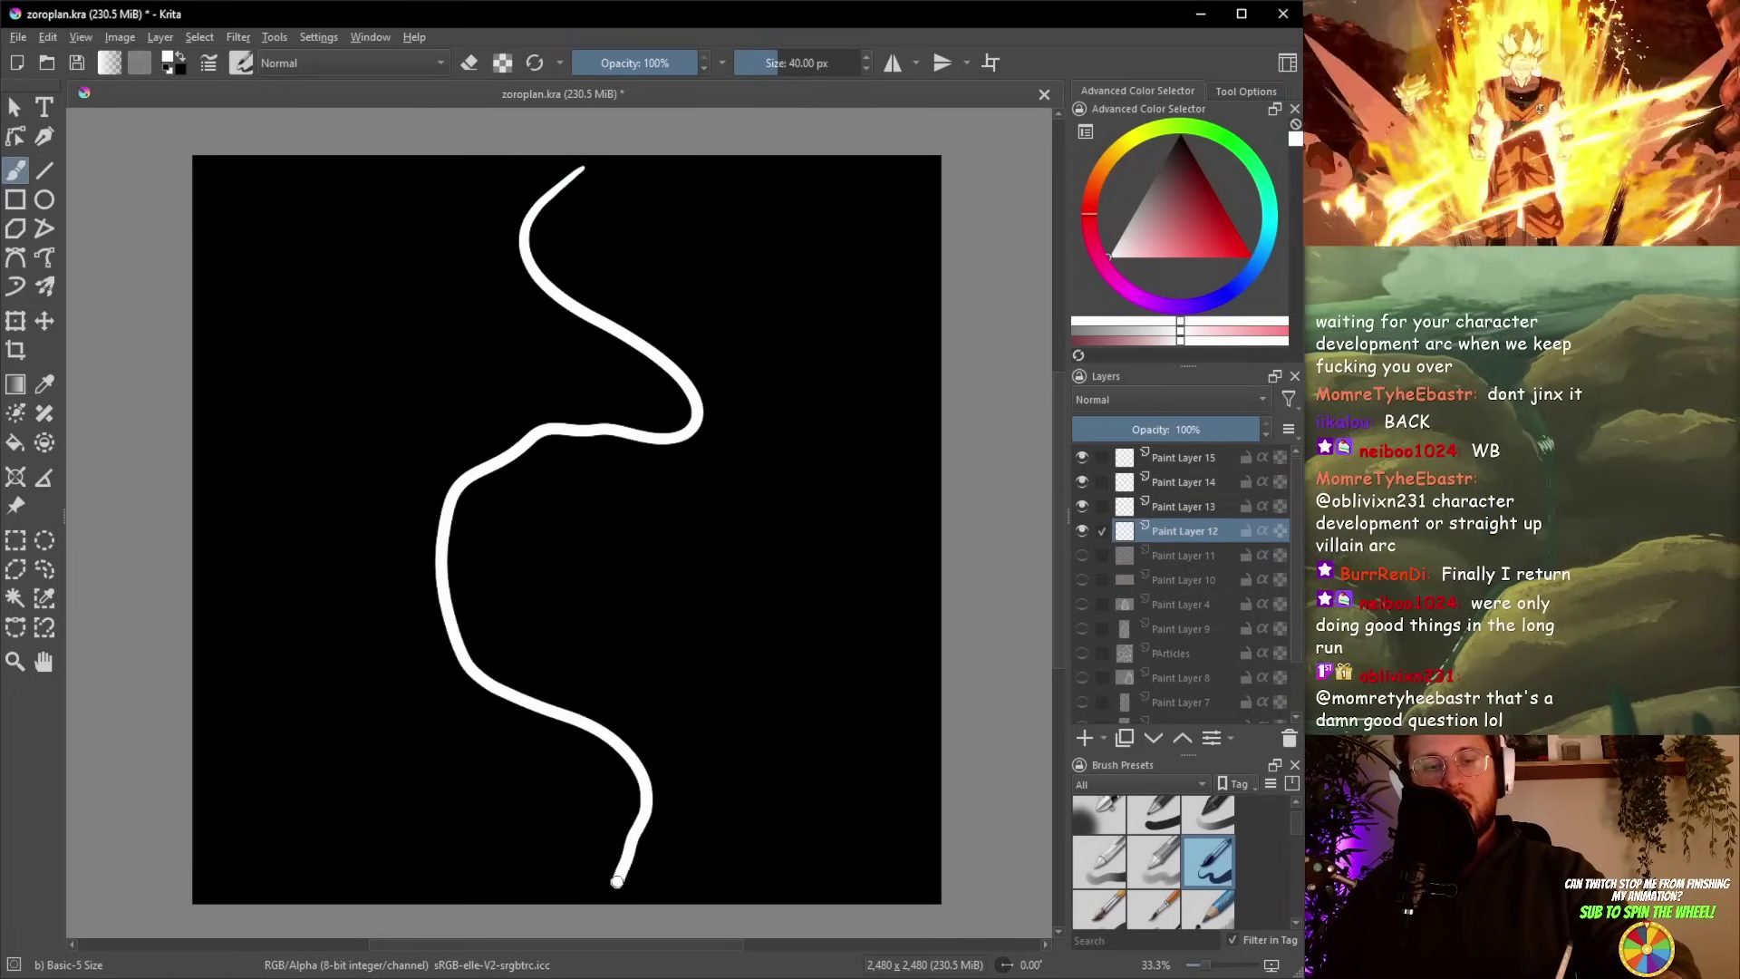
pyautogui.moveTo(519, 844); pyautogui.dragTo(532, 865)
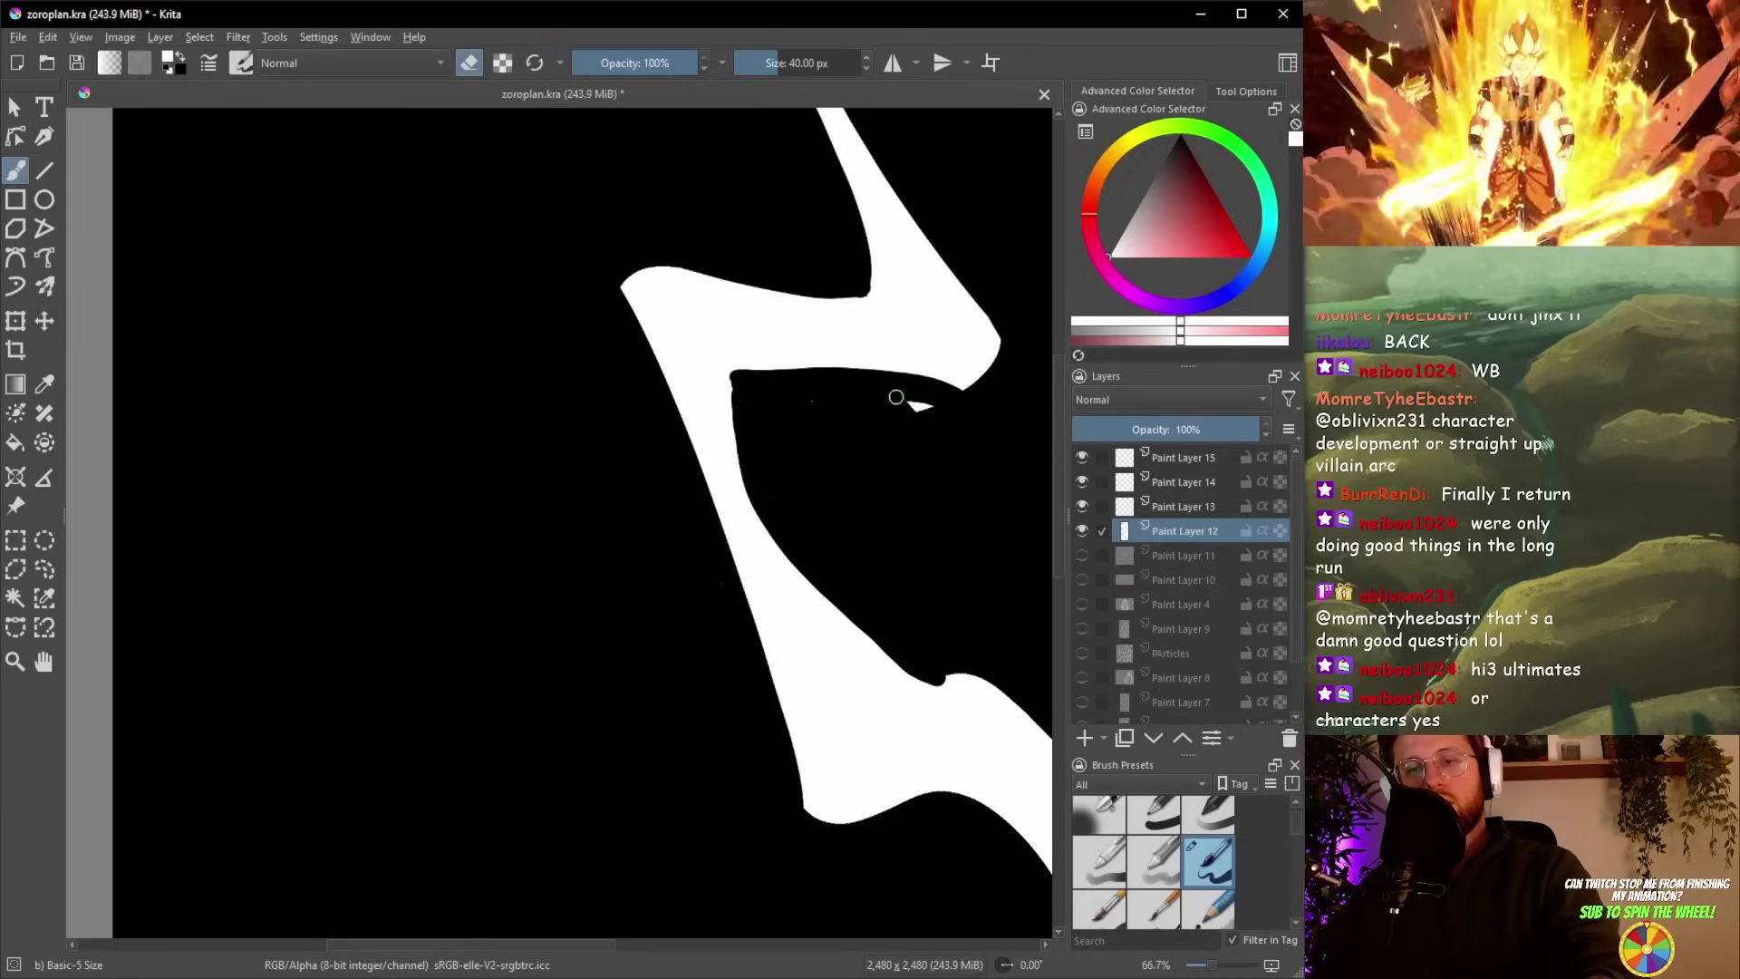
# Step: Erase along the bolt's upper and middle bends to carve its thick shape into sharp, tapered corners
pyautogui.scroll(-3, 787, 401)
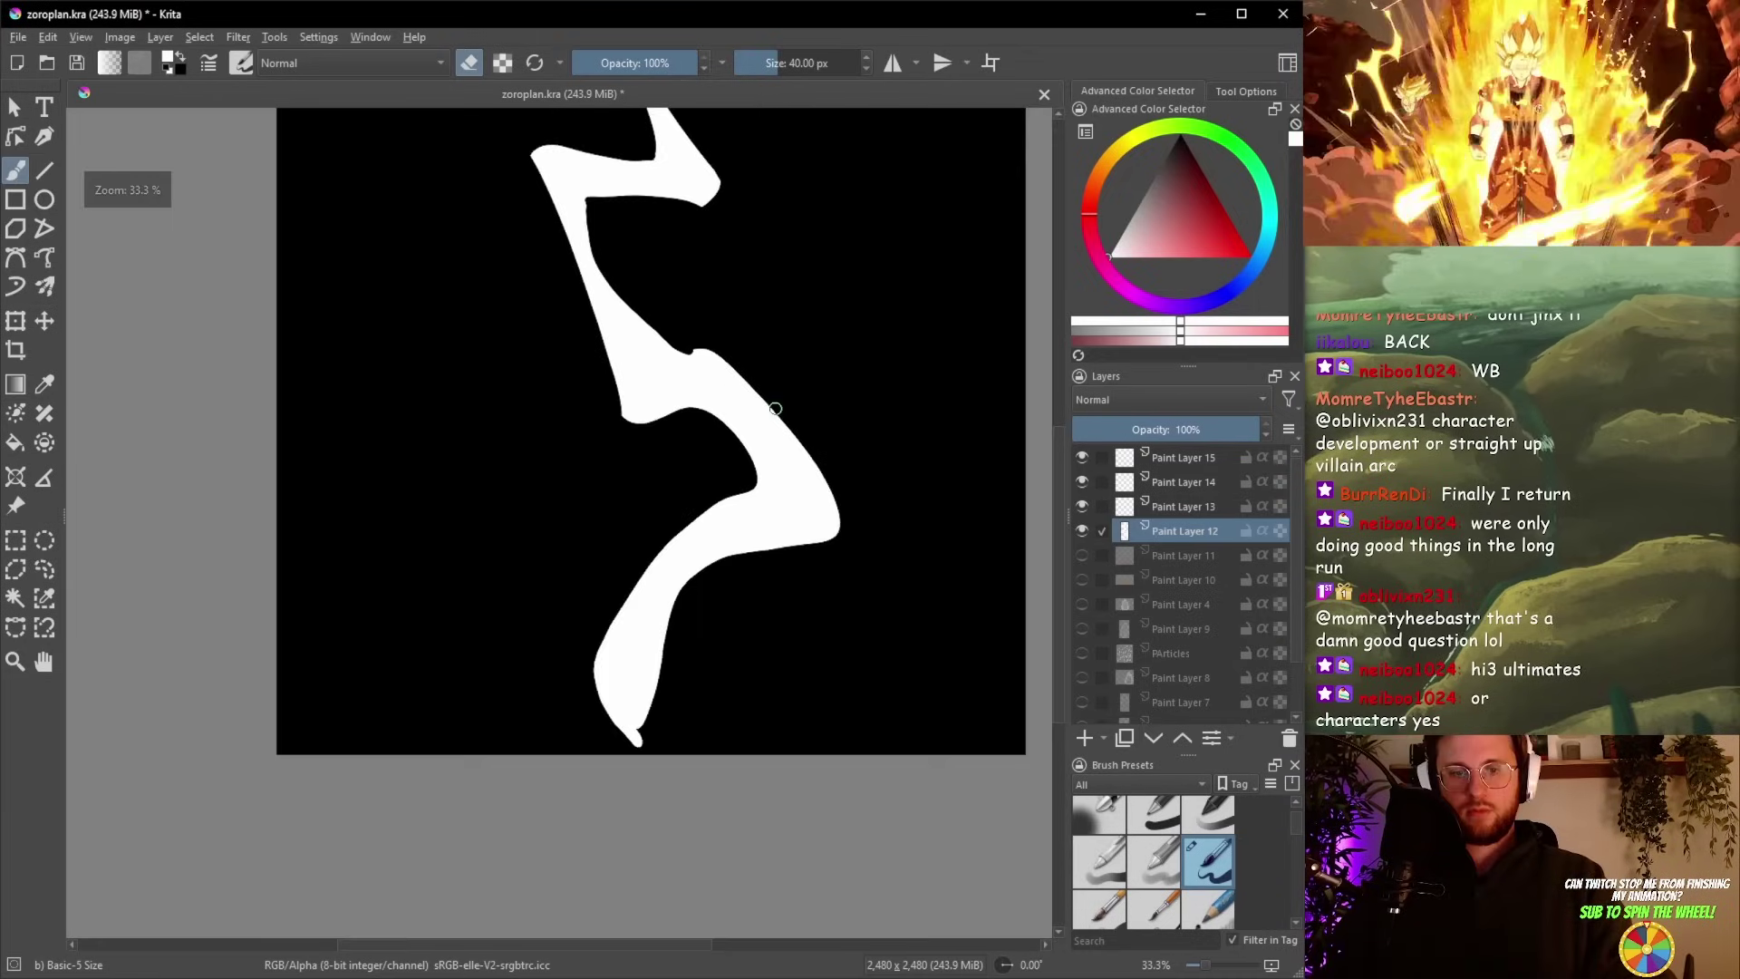
pyautogui.scroll(3, 791, 195)
pyautogui.scroll(1, 736, 258)
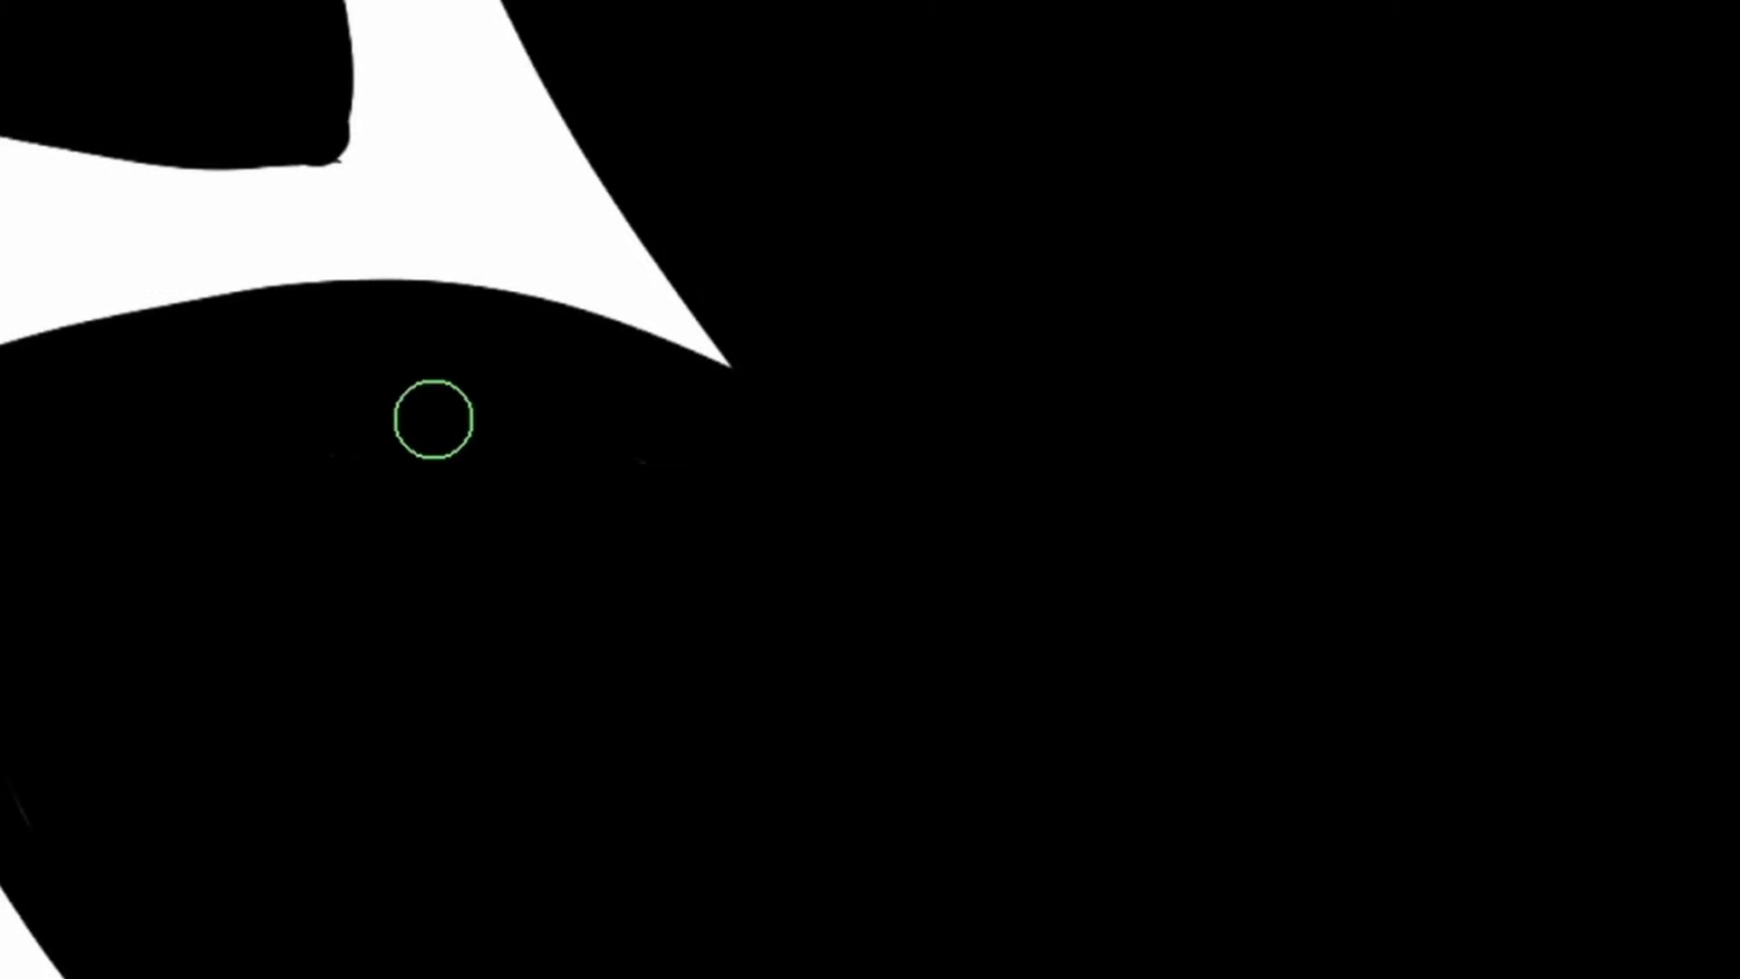
pyautogui.scroll(-4, 433, 400)
pyautogui.scroll(3, 299, 360)
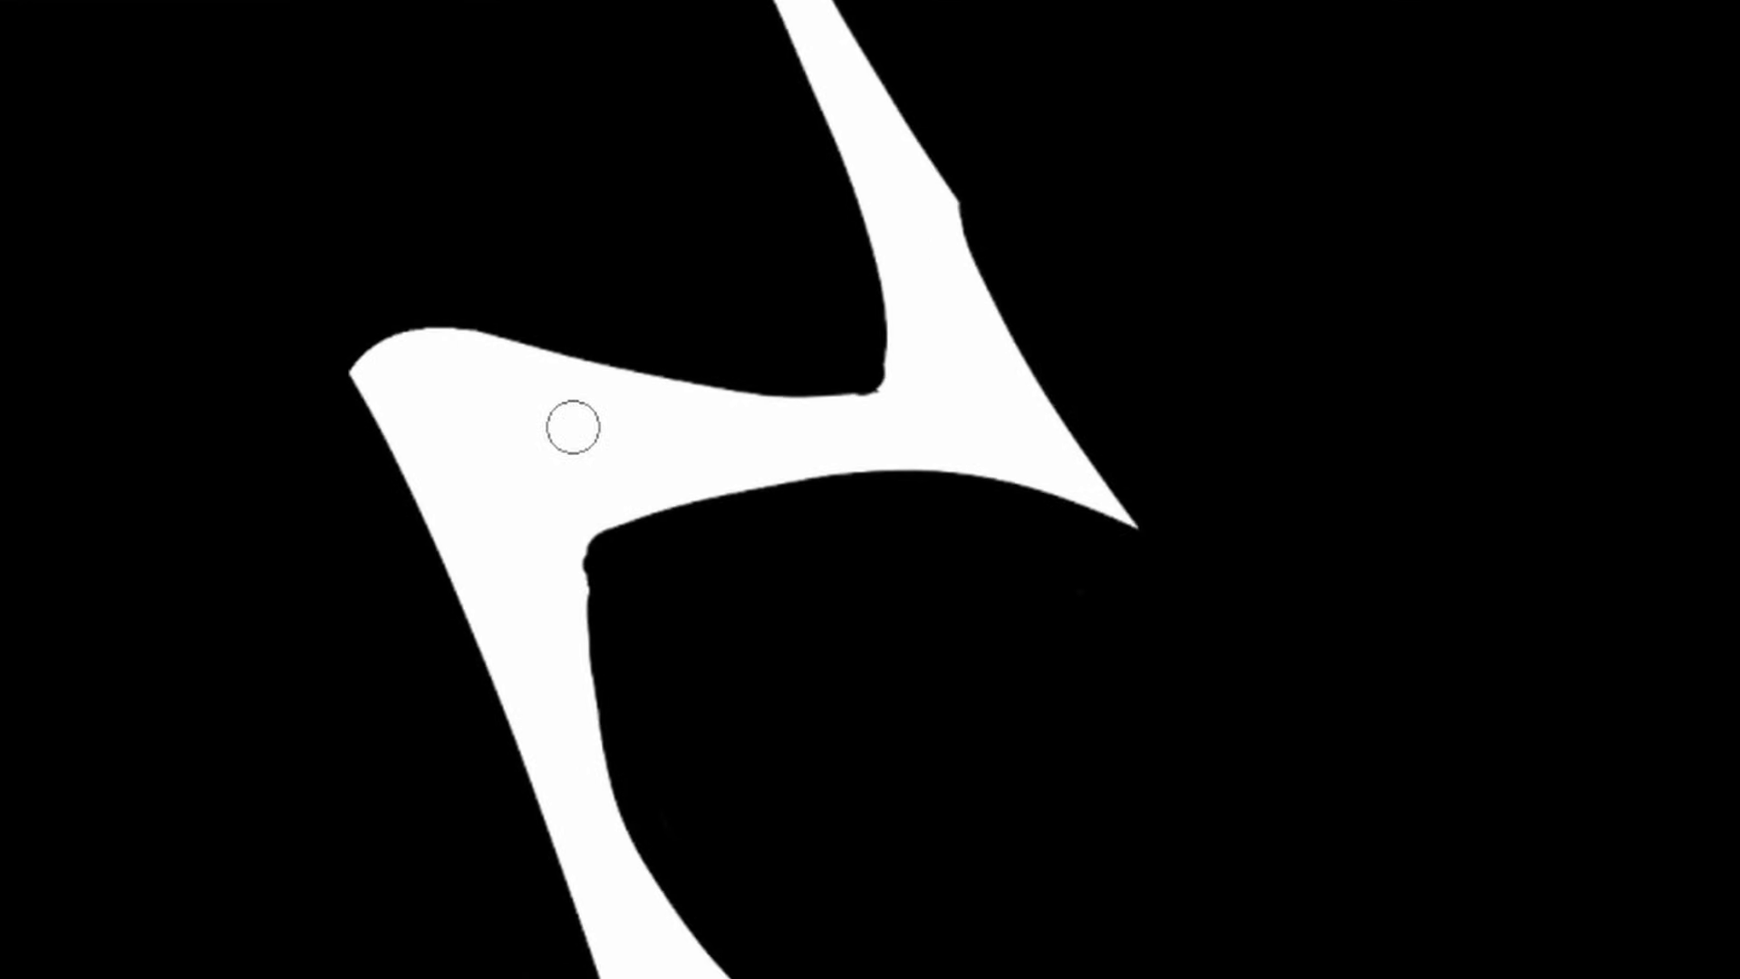
pyautogui.scroll(1, 866, 315)
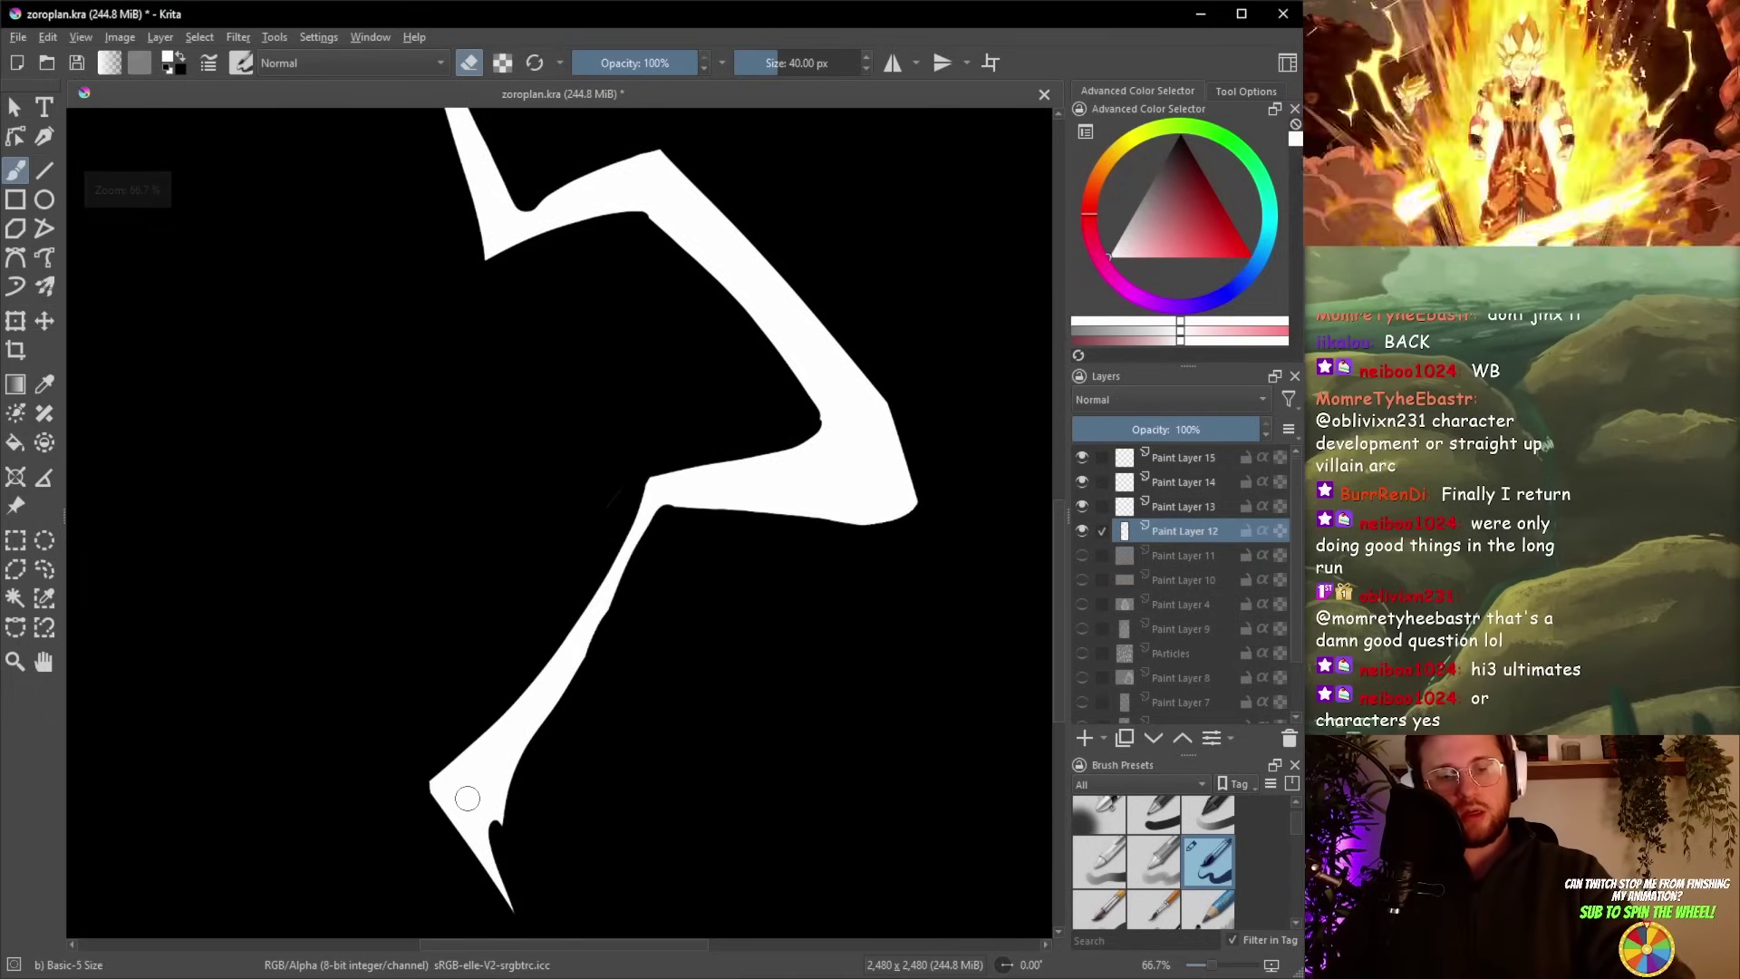
# Step: Erase excess white from the bolt's bottom end to leave a thin, pointed tip
pyautogui.click(466, 796)
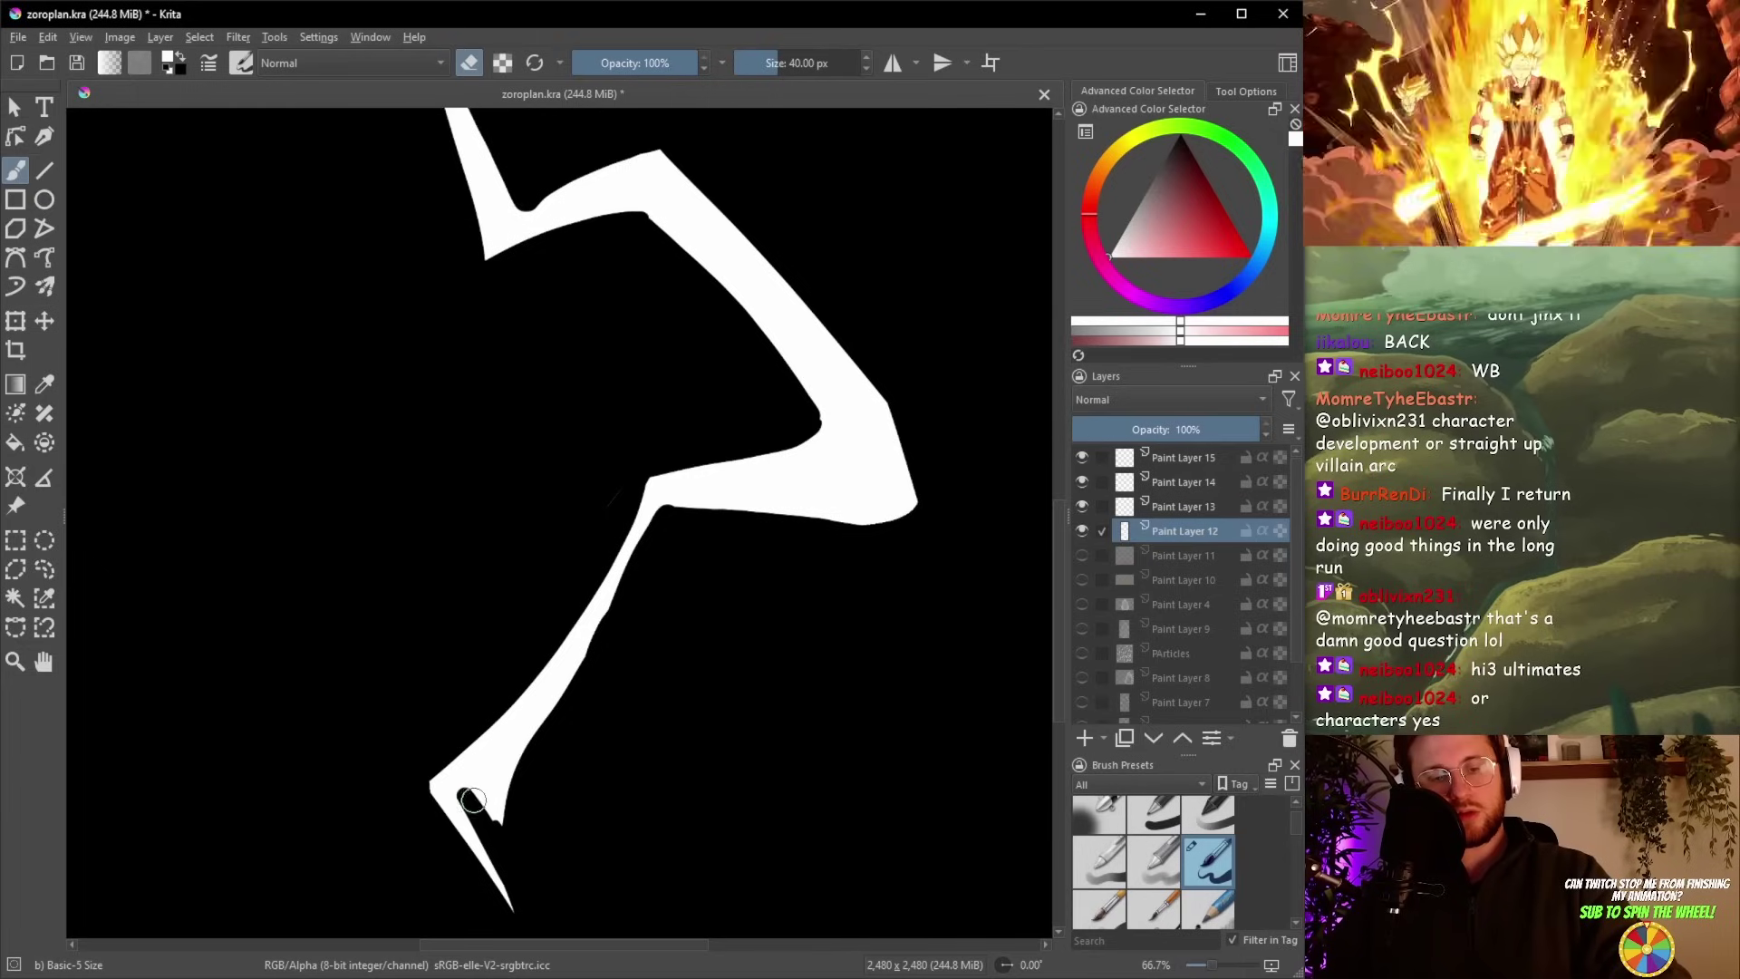
pyautogui.moveTo(513, 756); pyautogui.dragTo(560, 696)
pyautogui.moveTo(507, 778); pyautogui.dragTo(492, 816)
pyautogui.scroll(-3, 484, 684)
pyautogui.scroll(1, 509, 286)
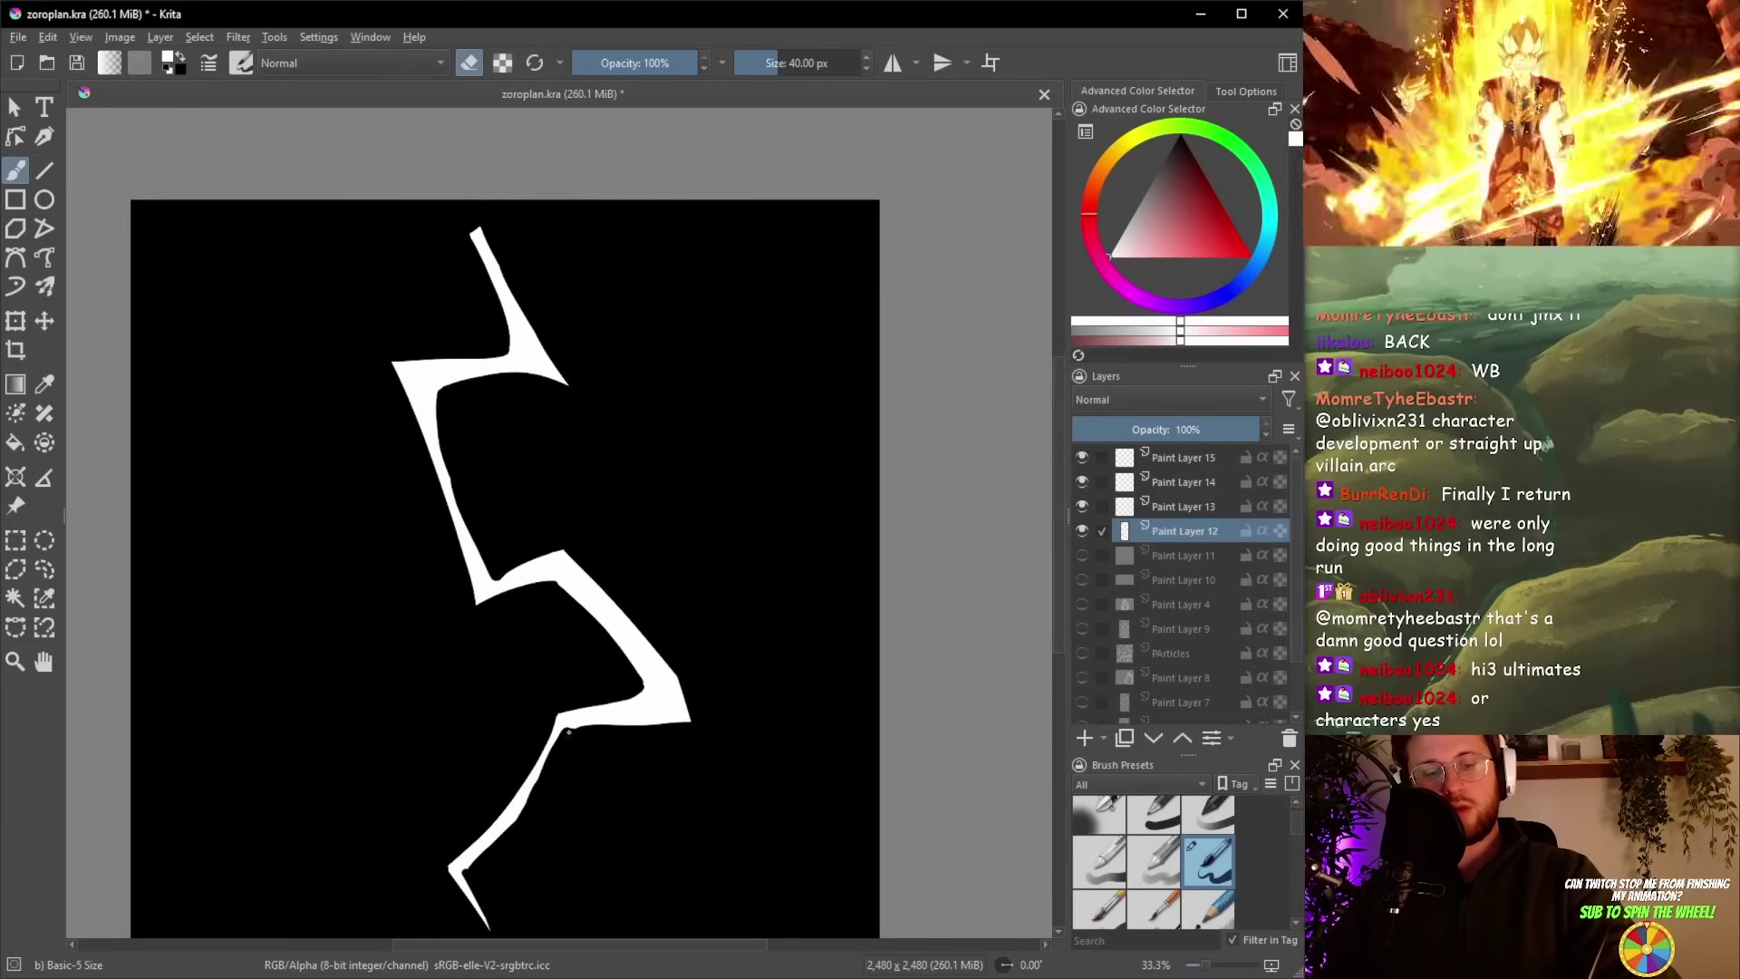
# Step: Add thin squiggly branches and small jagged spikes along the bolt on Paint Layer 12, and save the document
pyautogui.press('-')
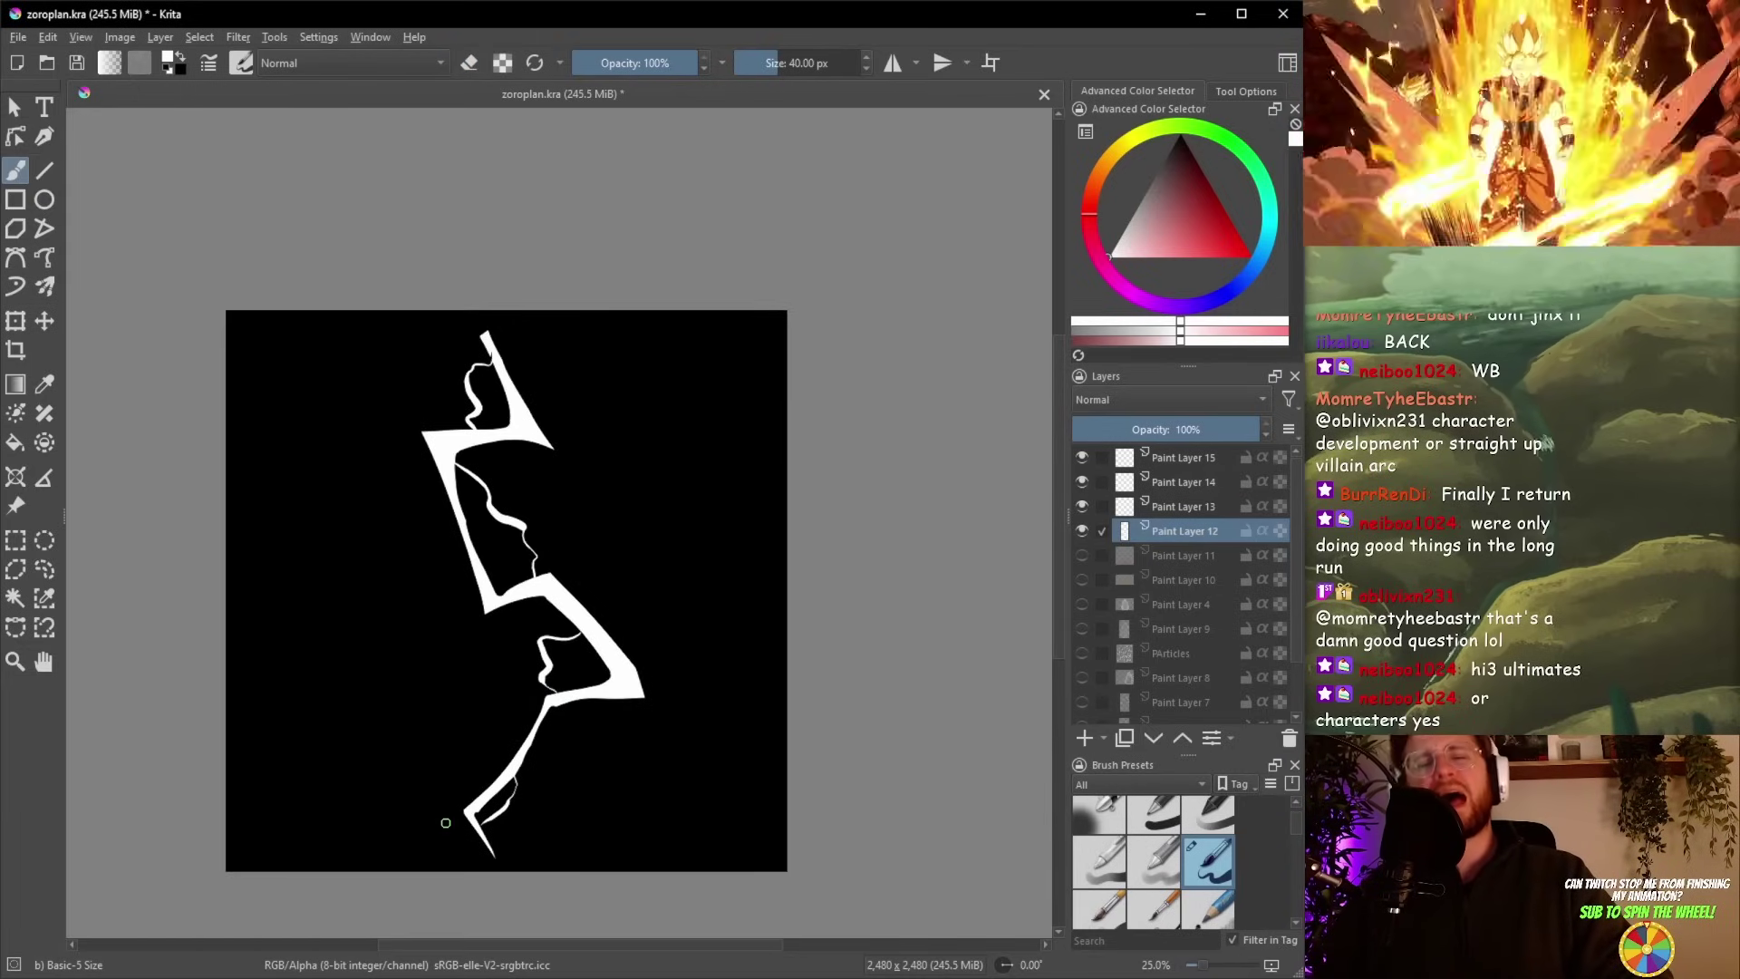
pyautogui.scroll(2, 597, 776)
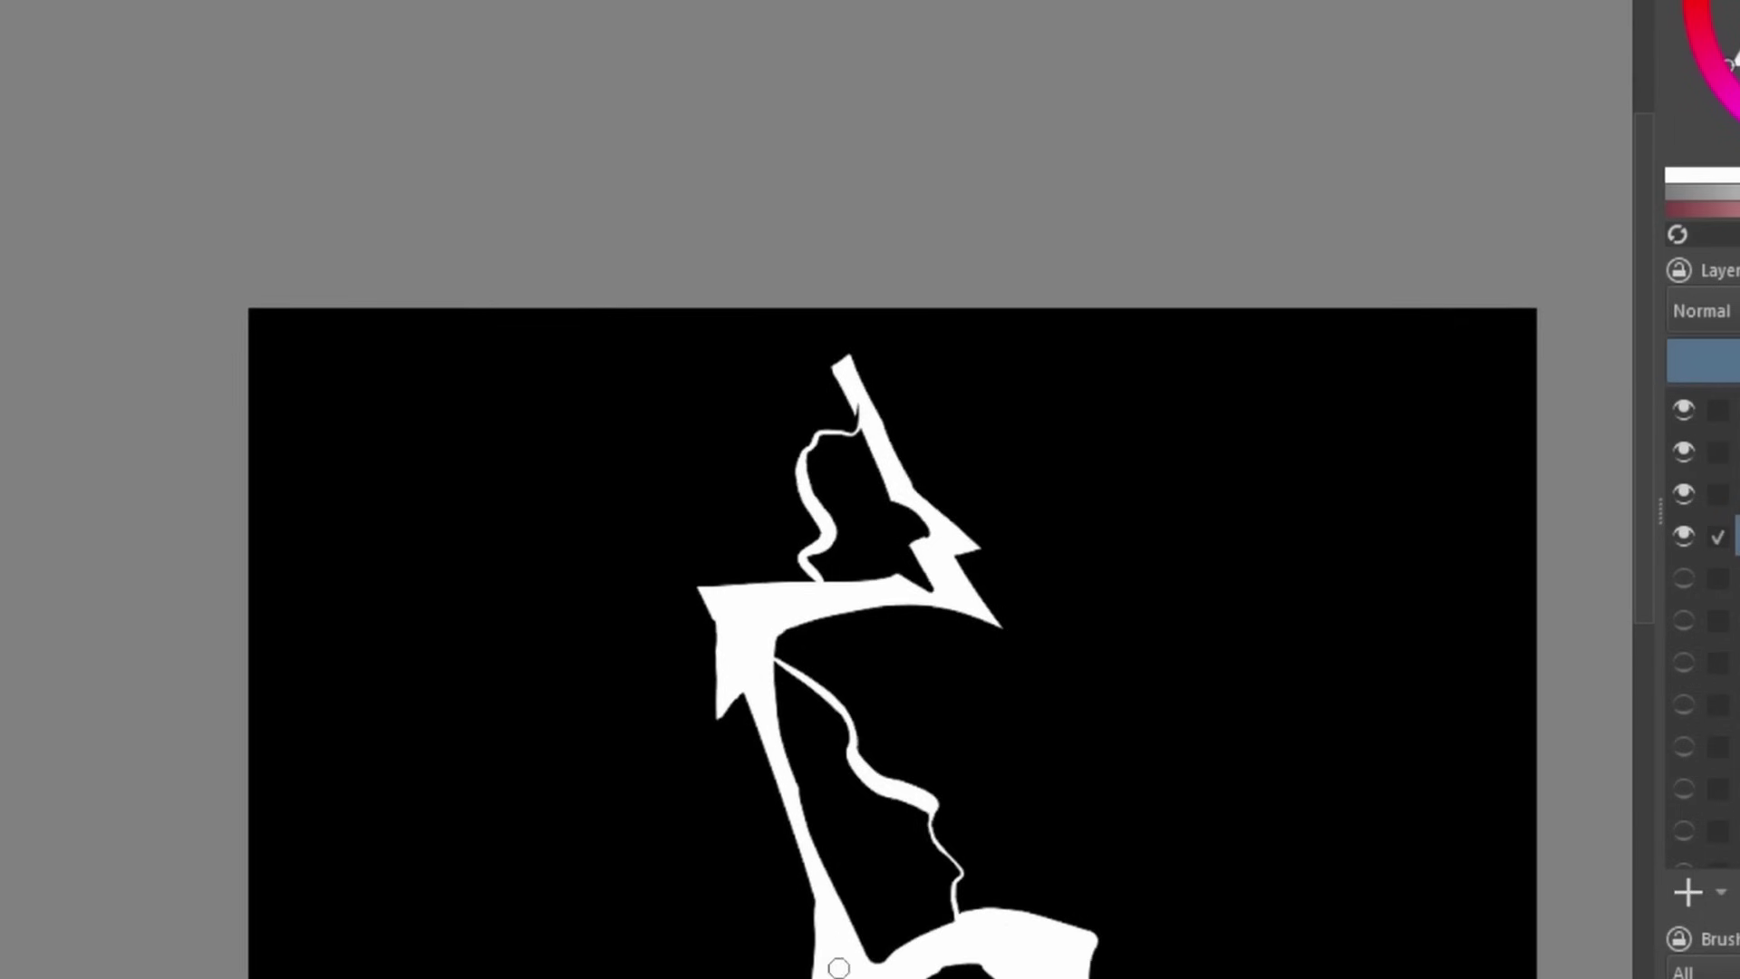
pyautogui.scroll(4, 797, 862)
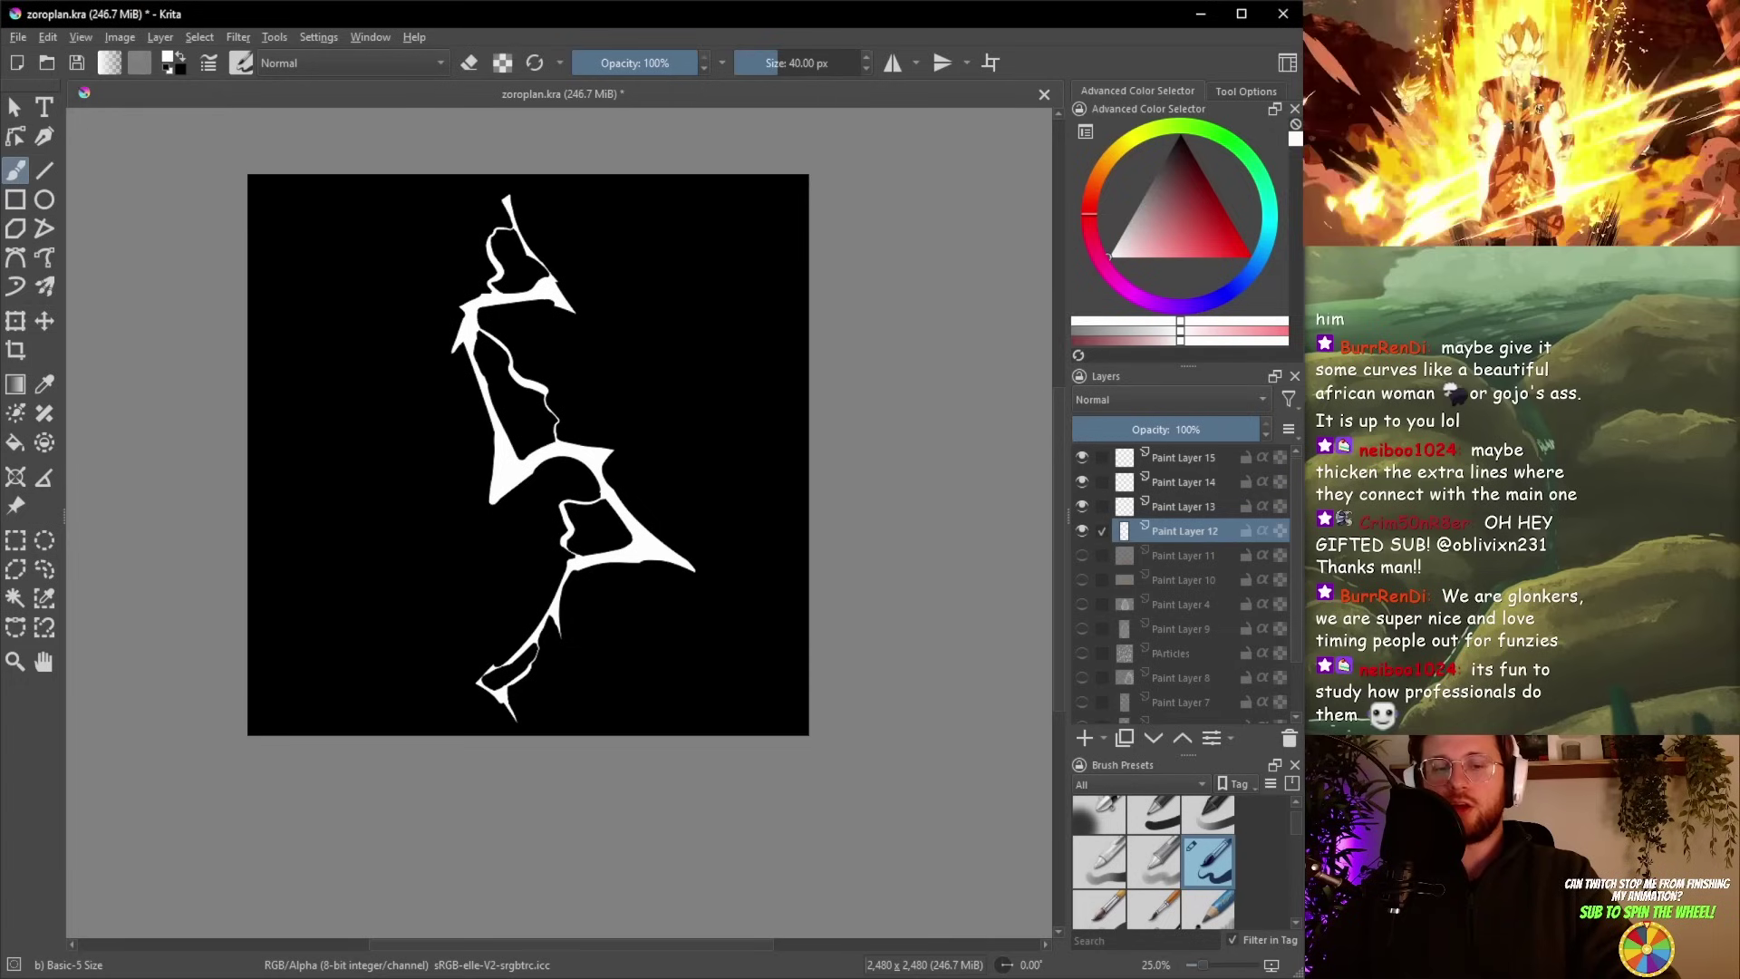
pyautogui.hotkey('ctrl', 's')
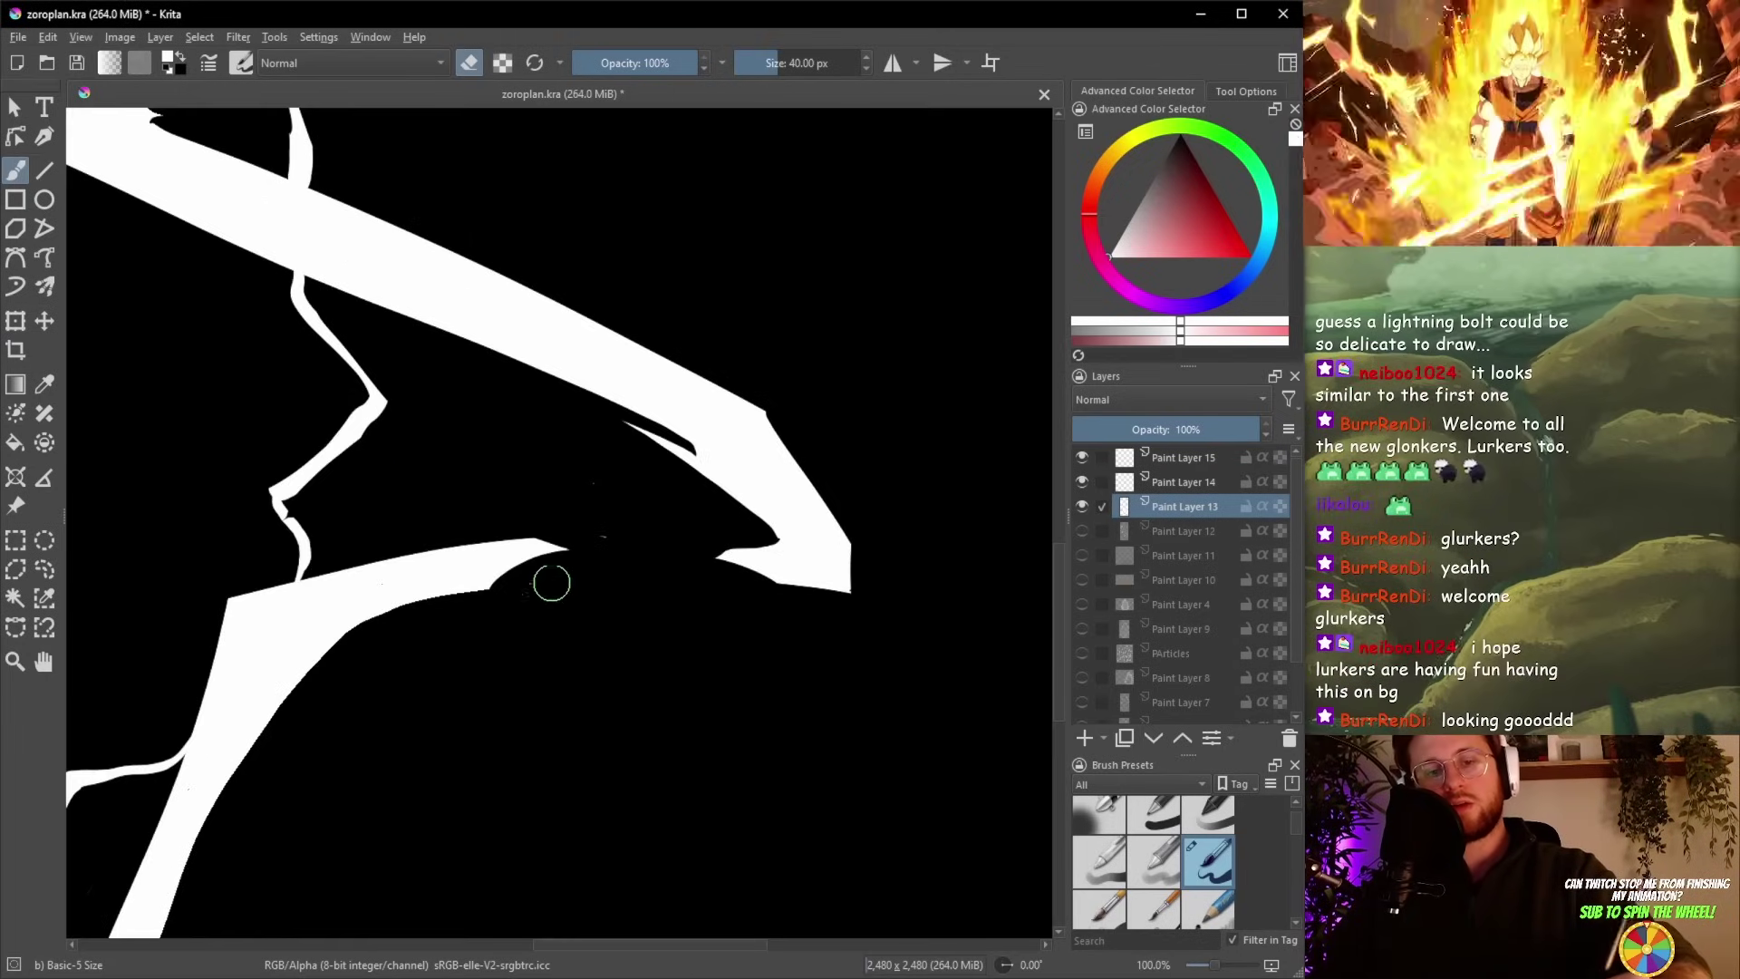
# Step: Erase part of the lower bend of the bolt on Paint Layer 13 and reduce that layer's opacity
pyautogui.scroll(-5, 579, 520)
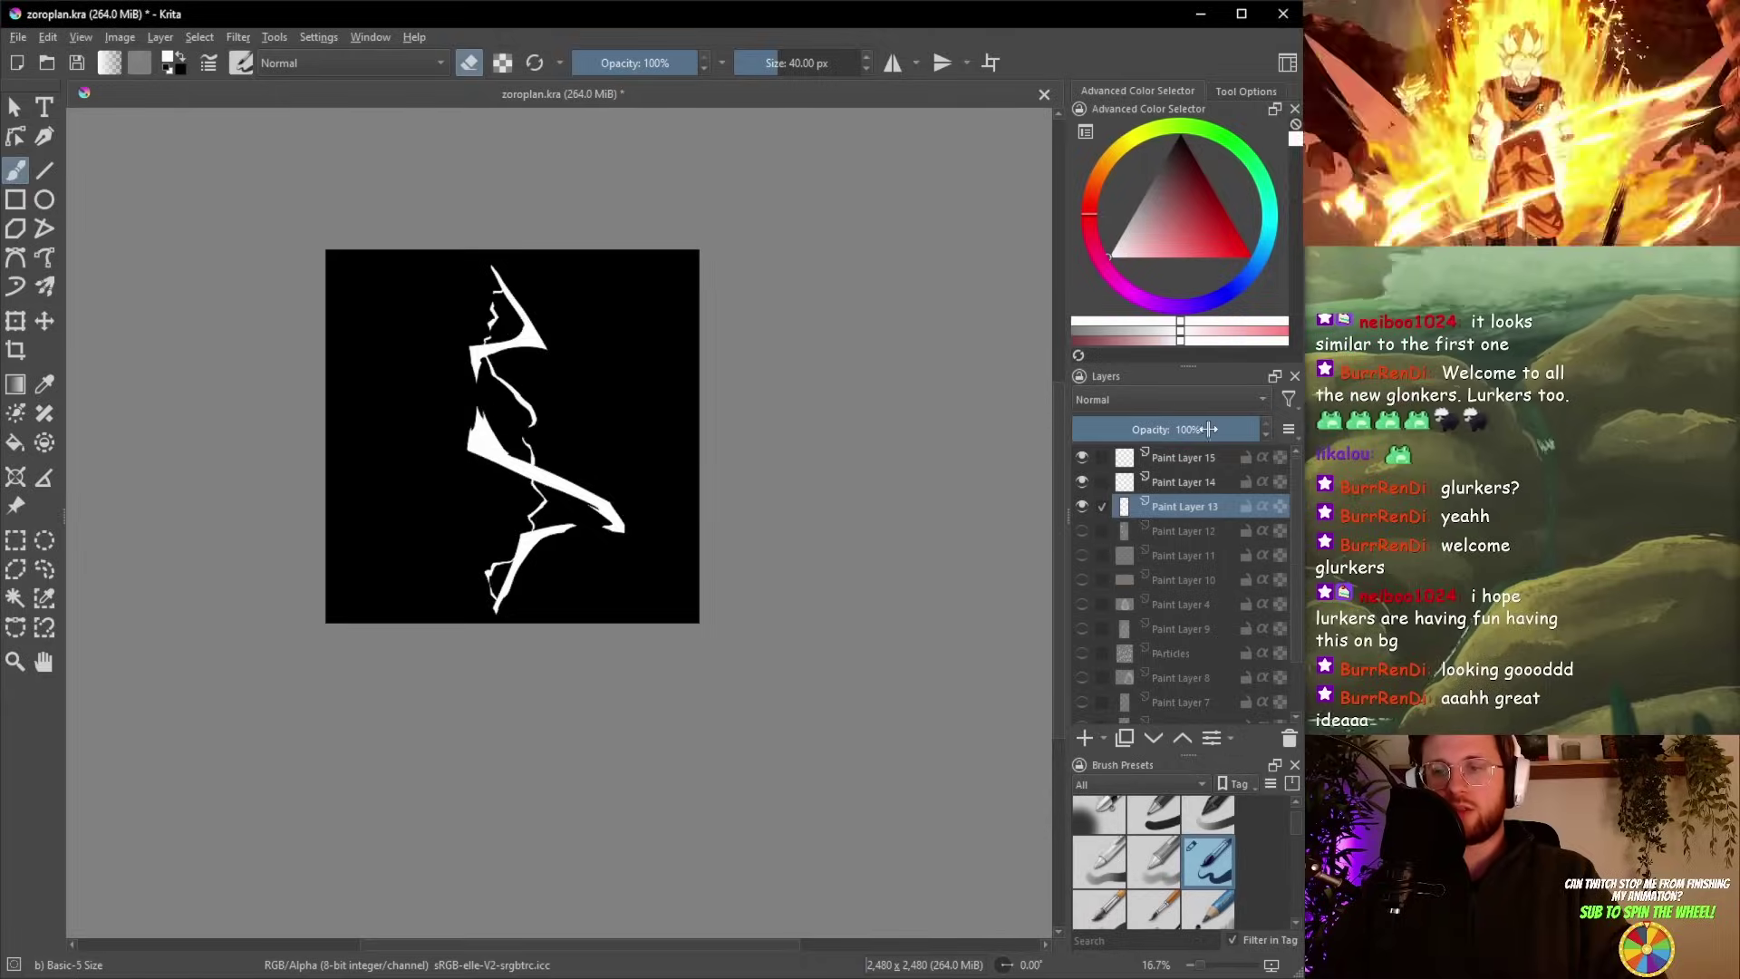
pyautogui.moveTo(1209, 428); pyautogui.dragTo(1174, 436)
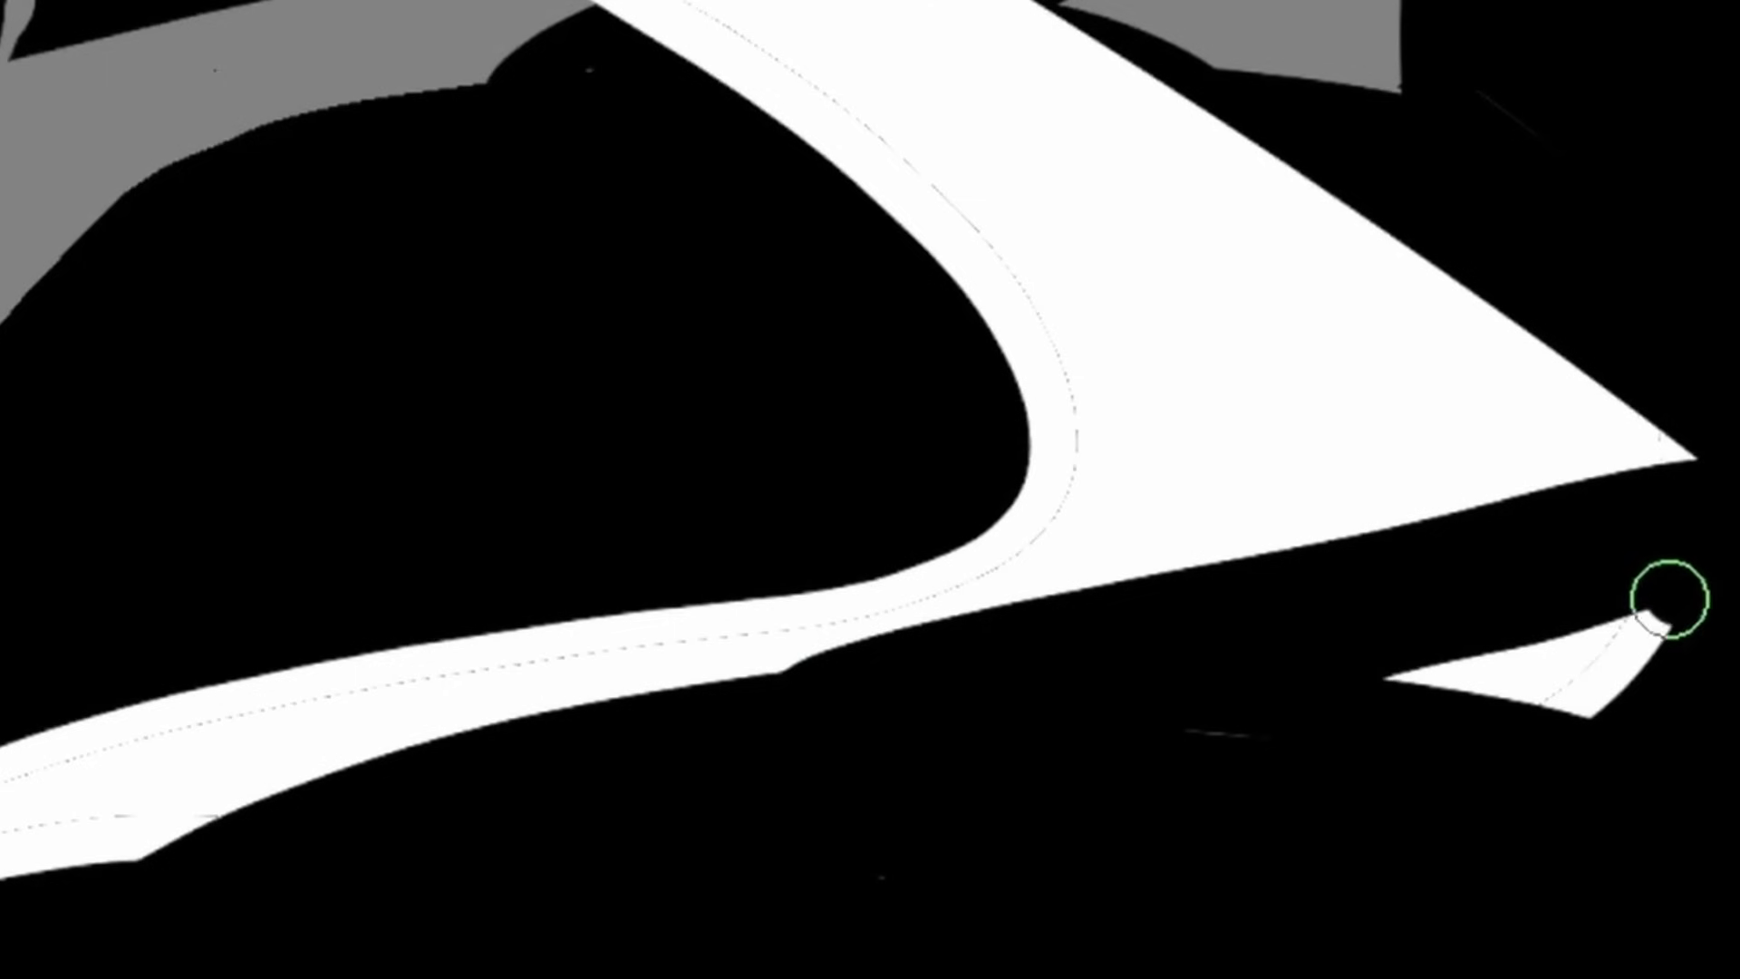
# Step: Reshape the edges of the white lightning bolt and its broken fragments on Paint Layer 14
pyautogui.moveTo(1670, 594); pyautogui.dragTo(1518, 671)
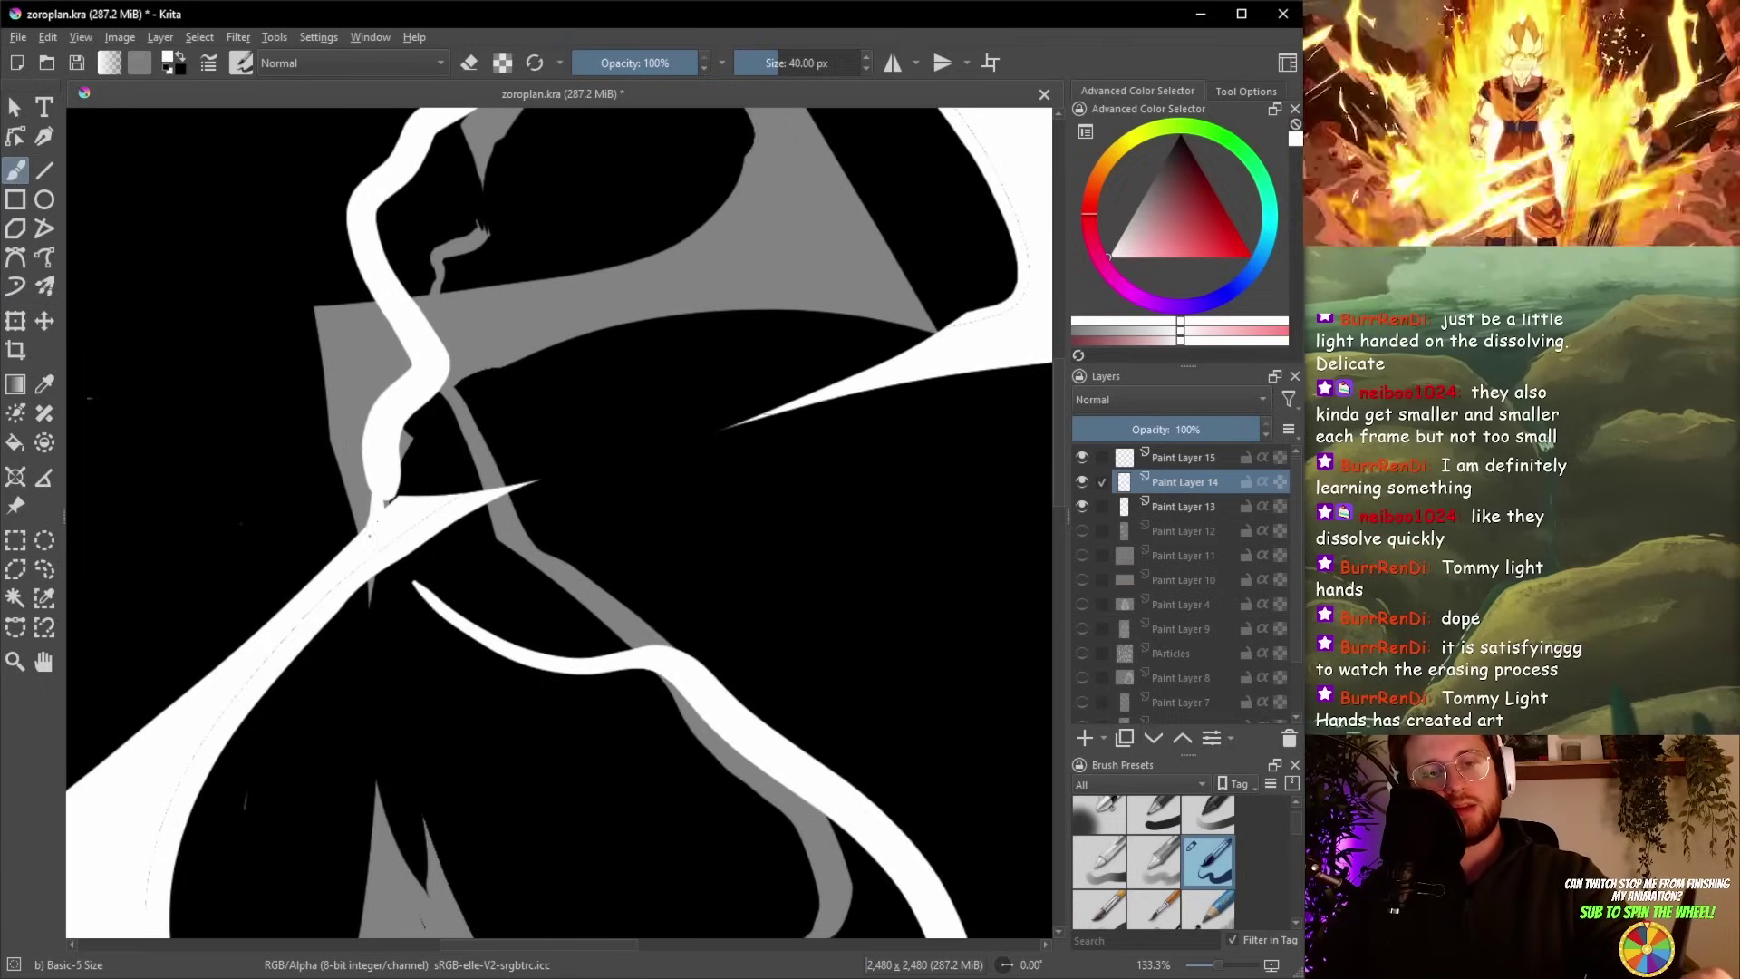
pyautogui.scroll(-3, 377, 433)
pyautogui.scroll(4, 580, 263)
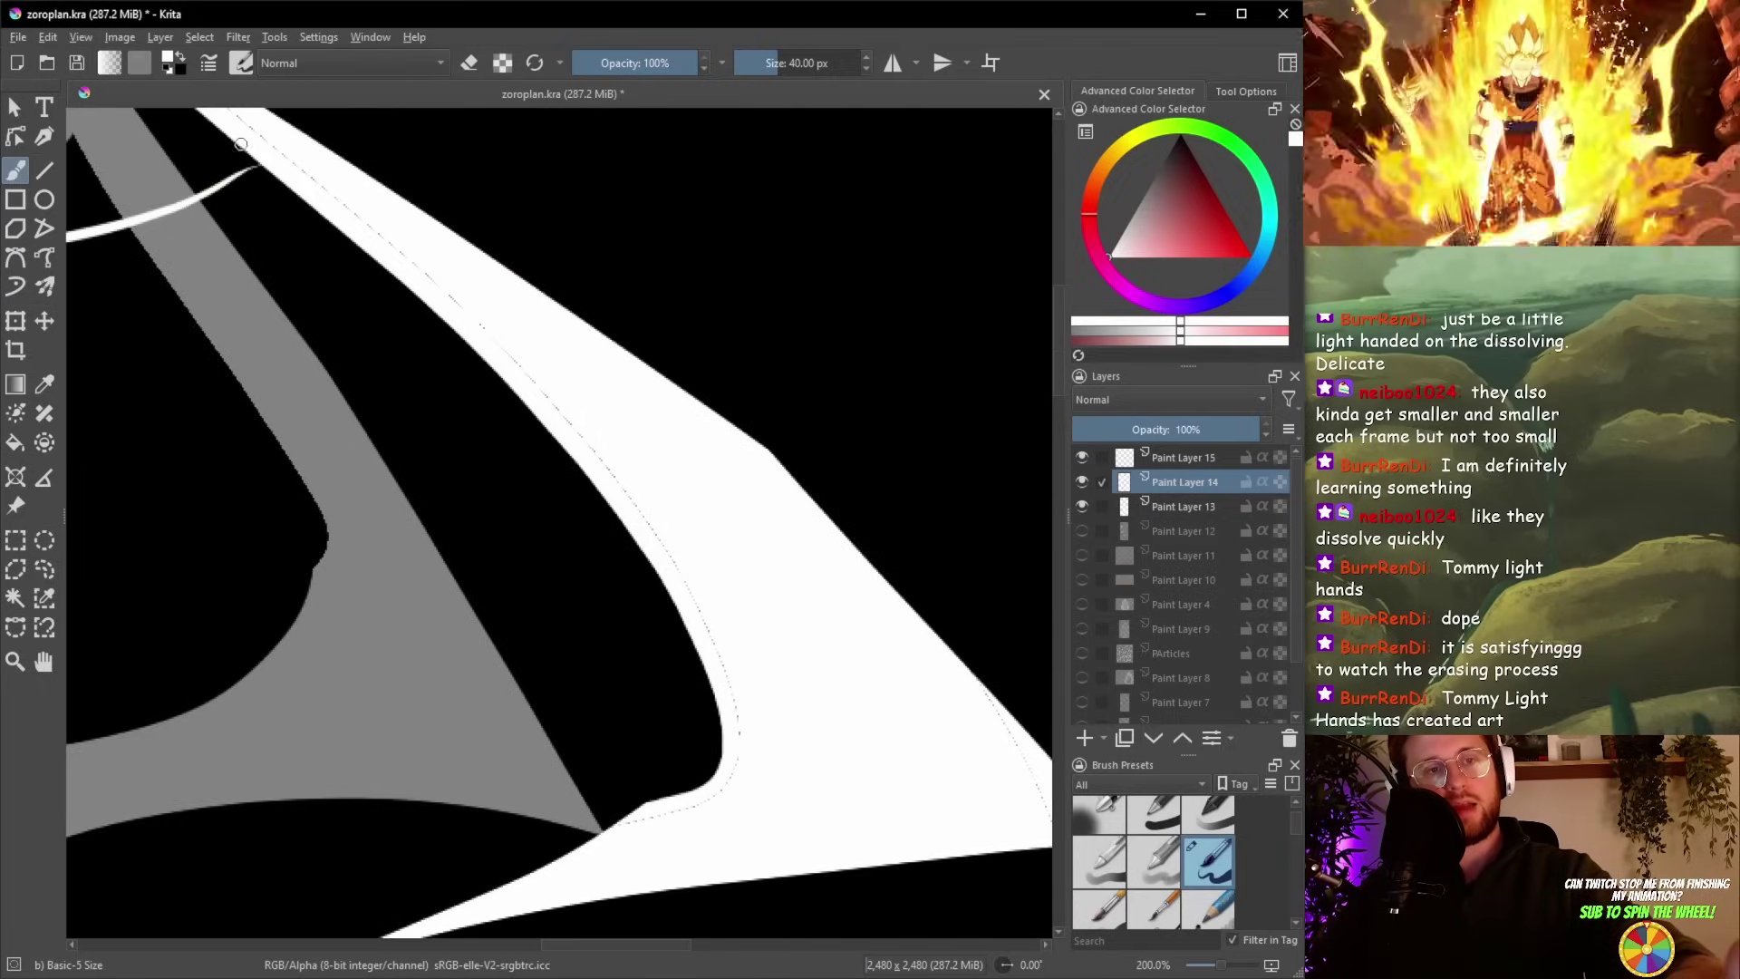
pyautogui.moveTo(241, 144); pyautogui.dragTo(243, 129)
pyautogui.moveTo(402, 247); pyautogui.dragTo(612, 507)
pyautogui.scroll(-5, 612, 815)
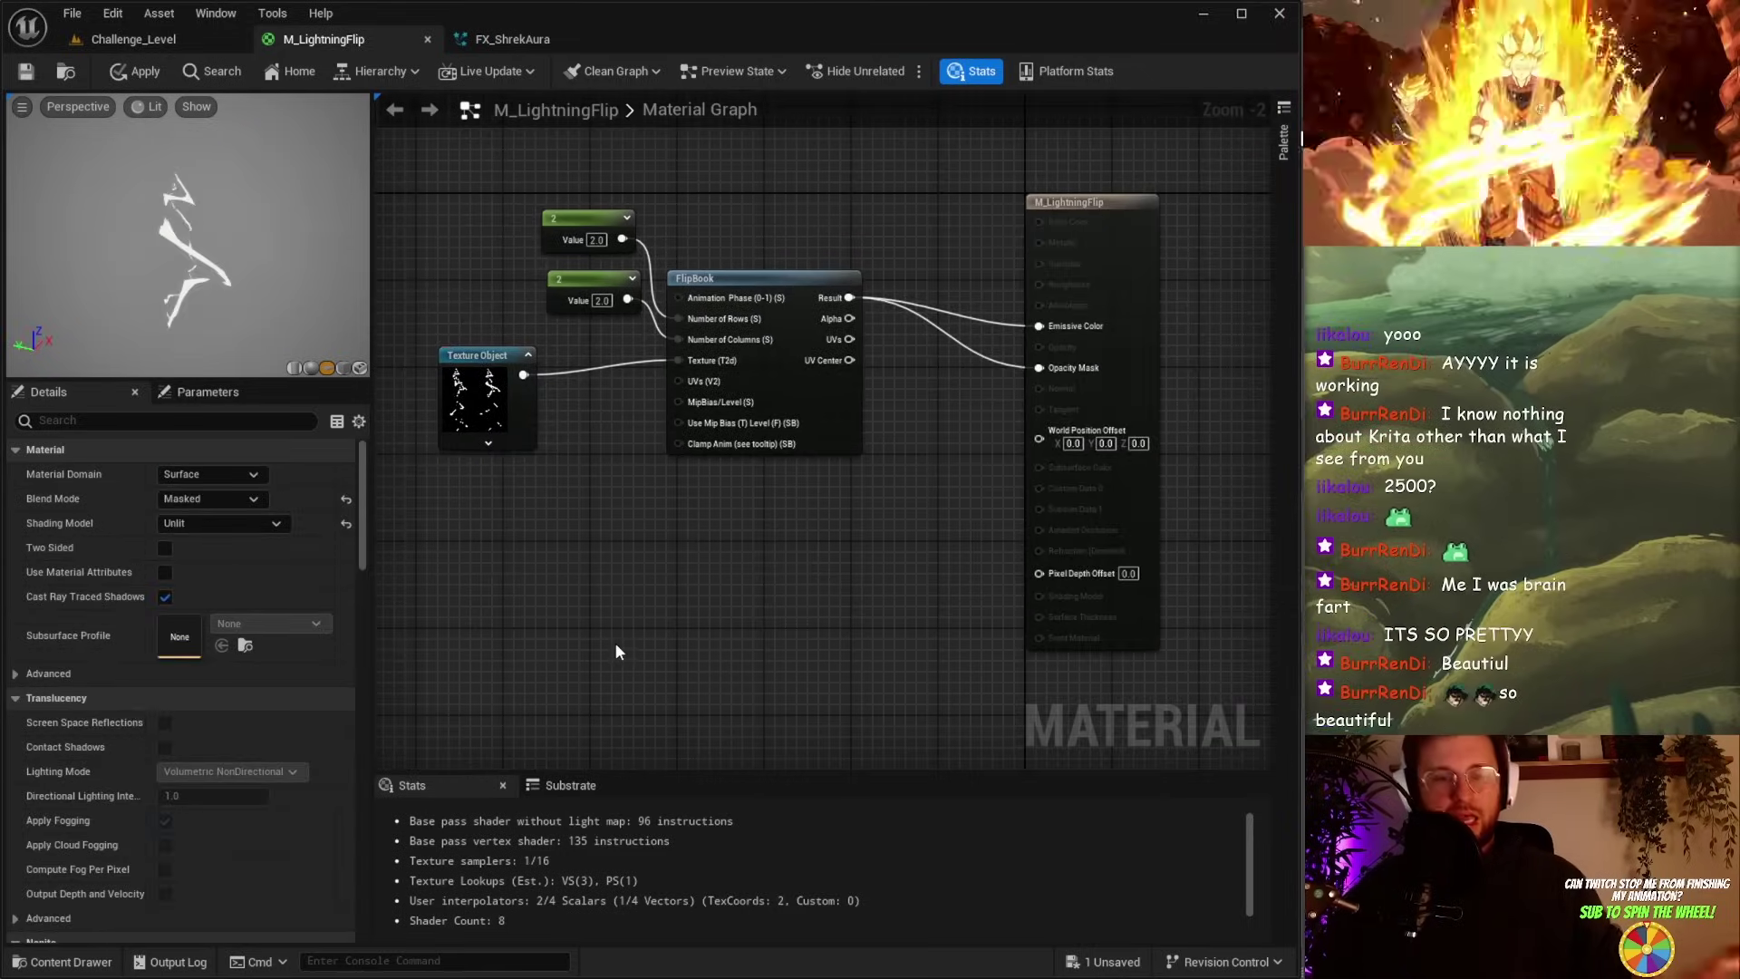
# Step: Save the M_LightningFlip material and play the ShrekSuper sequence in Challenge_Level
pyautogui.hotkey('ctrl', 's')
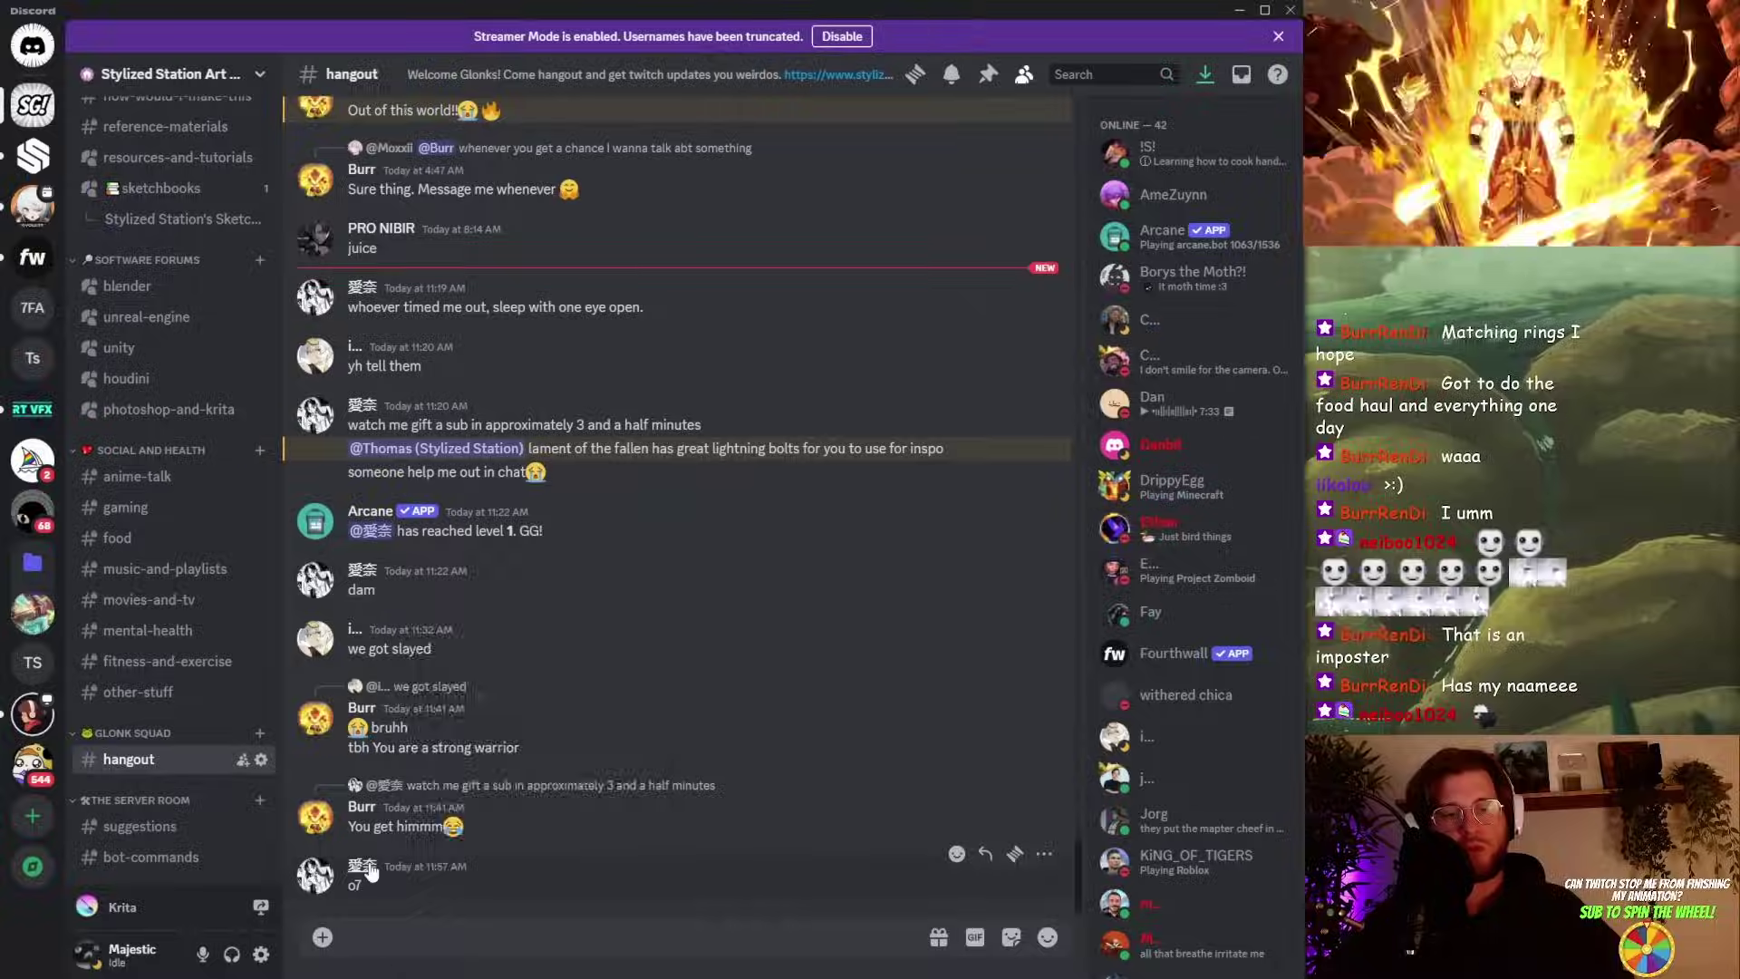
pyautogui.click(344, 566)
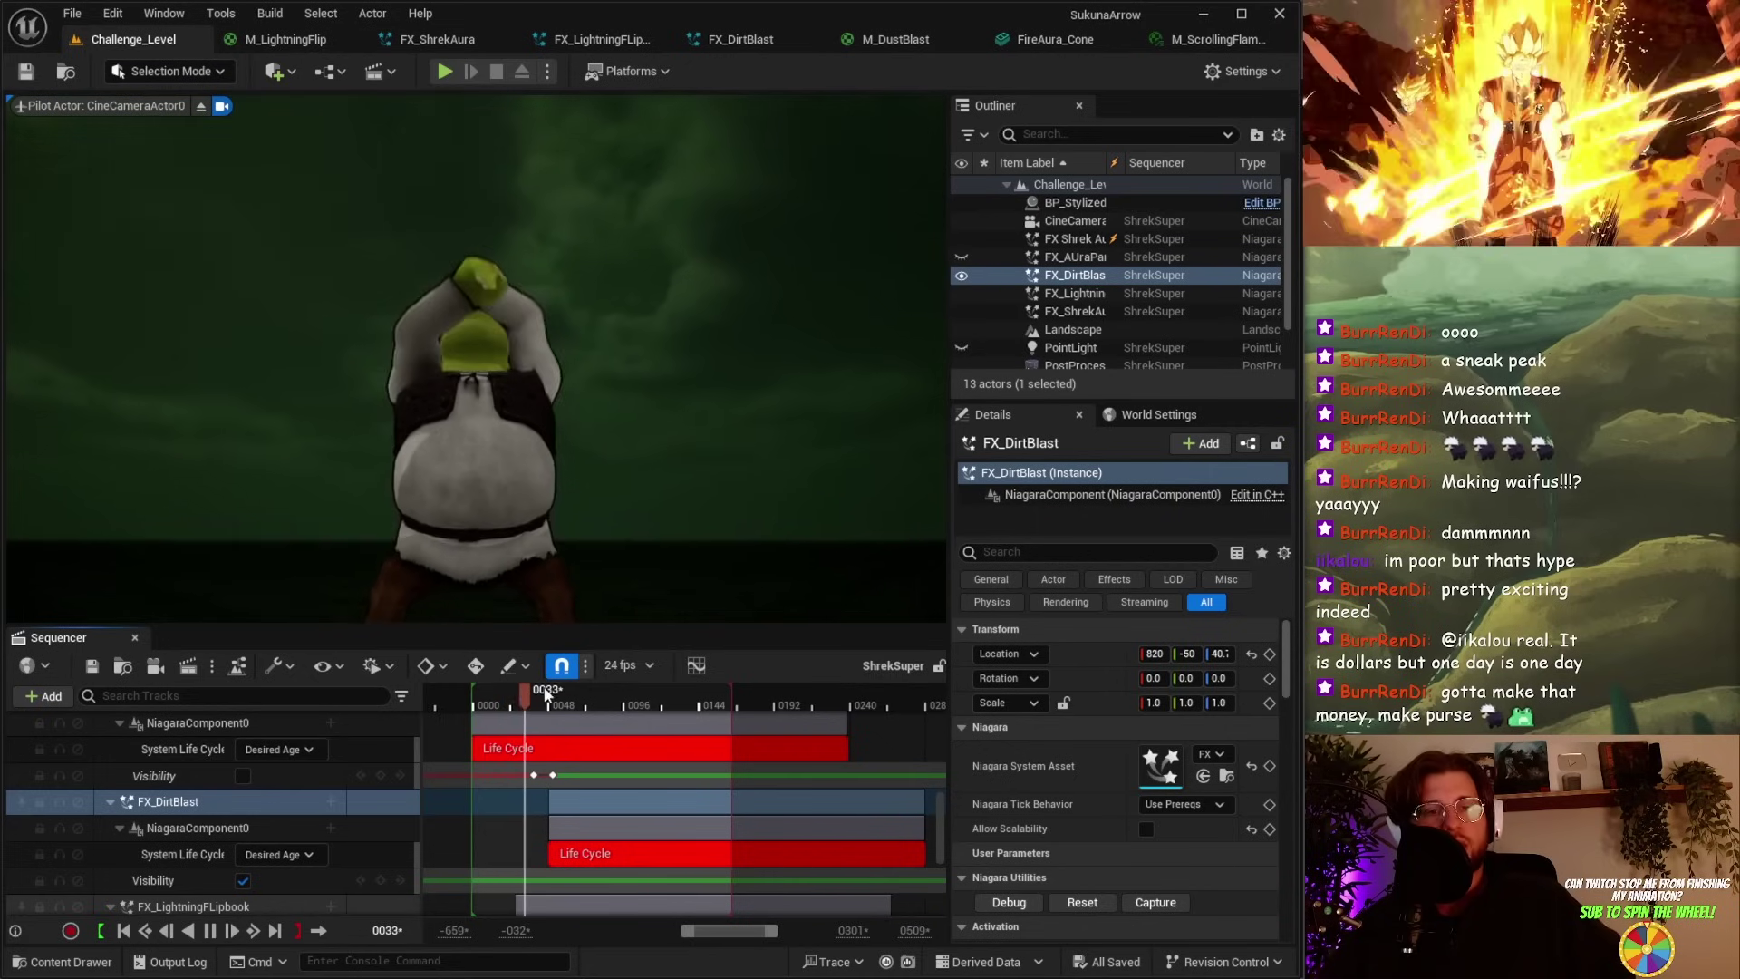
pyautogui.press('space')
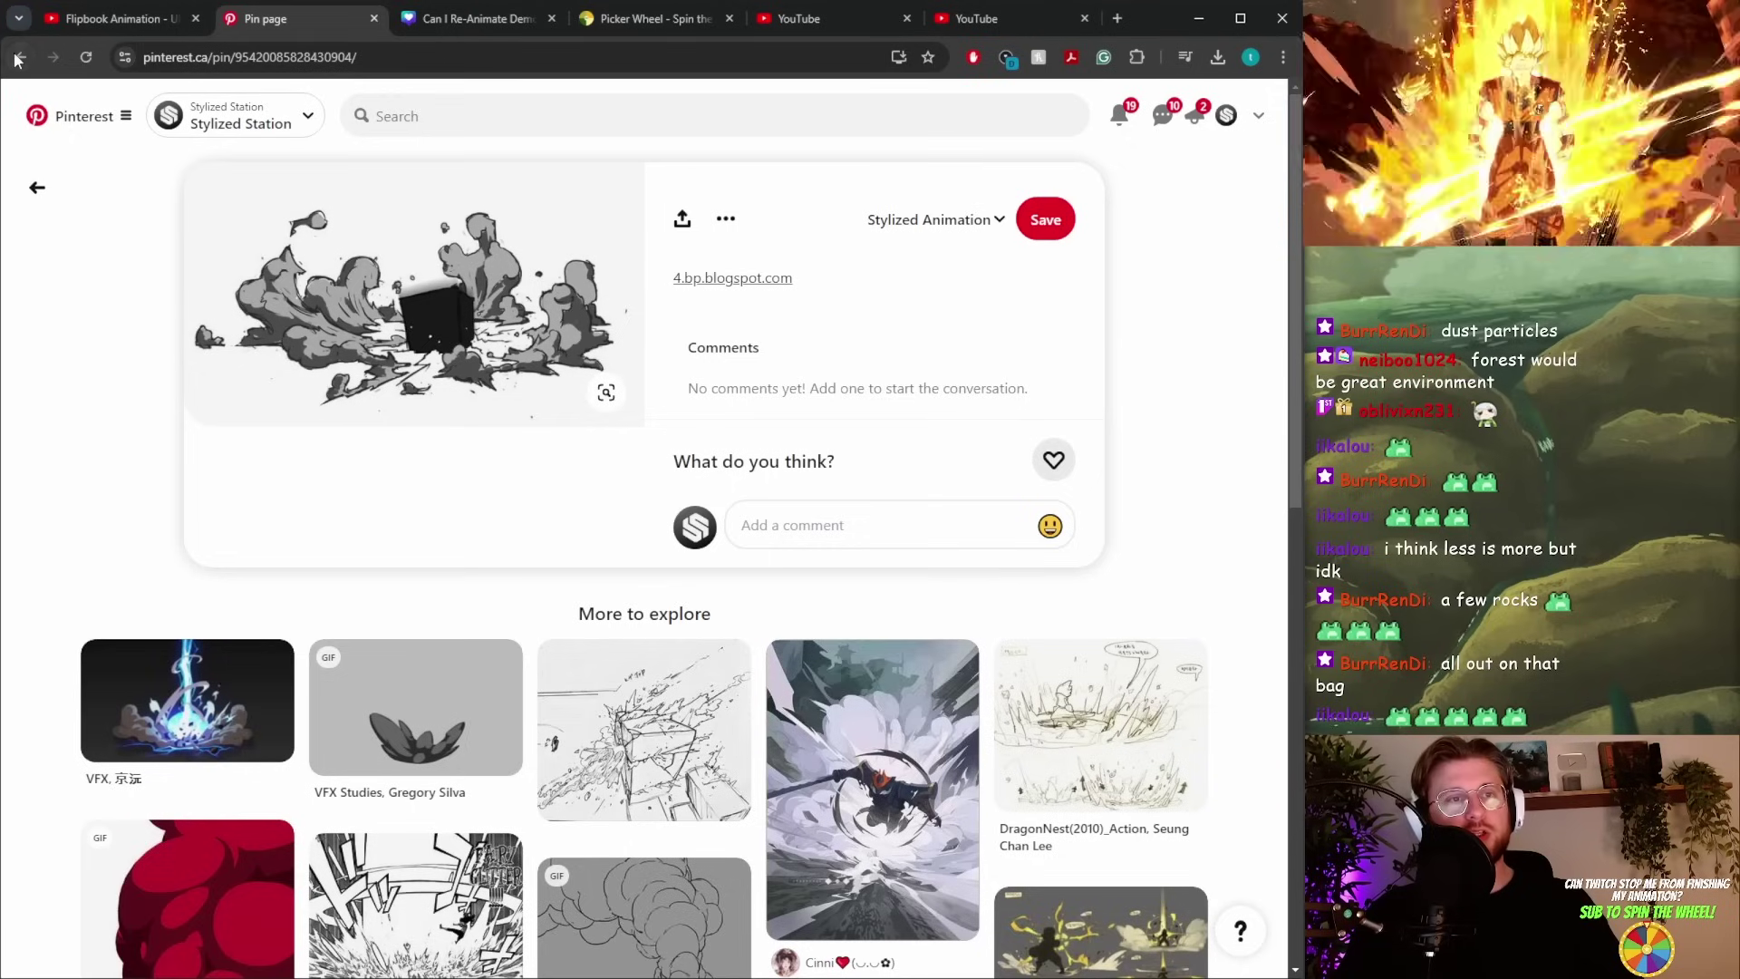
# Step: Go back through the Pinterest pins and browse related ones for stylized smoke and dust references
pyautogui.click(16, 56)
pyautogui.click(15, 56)
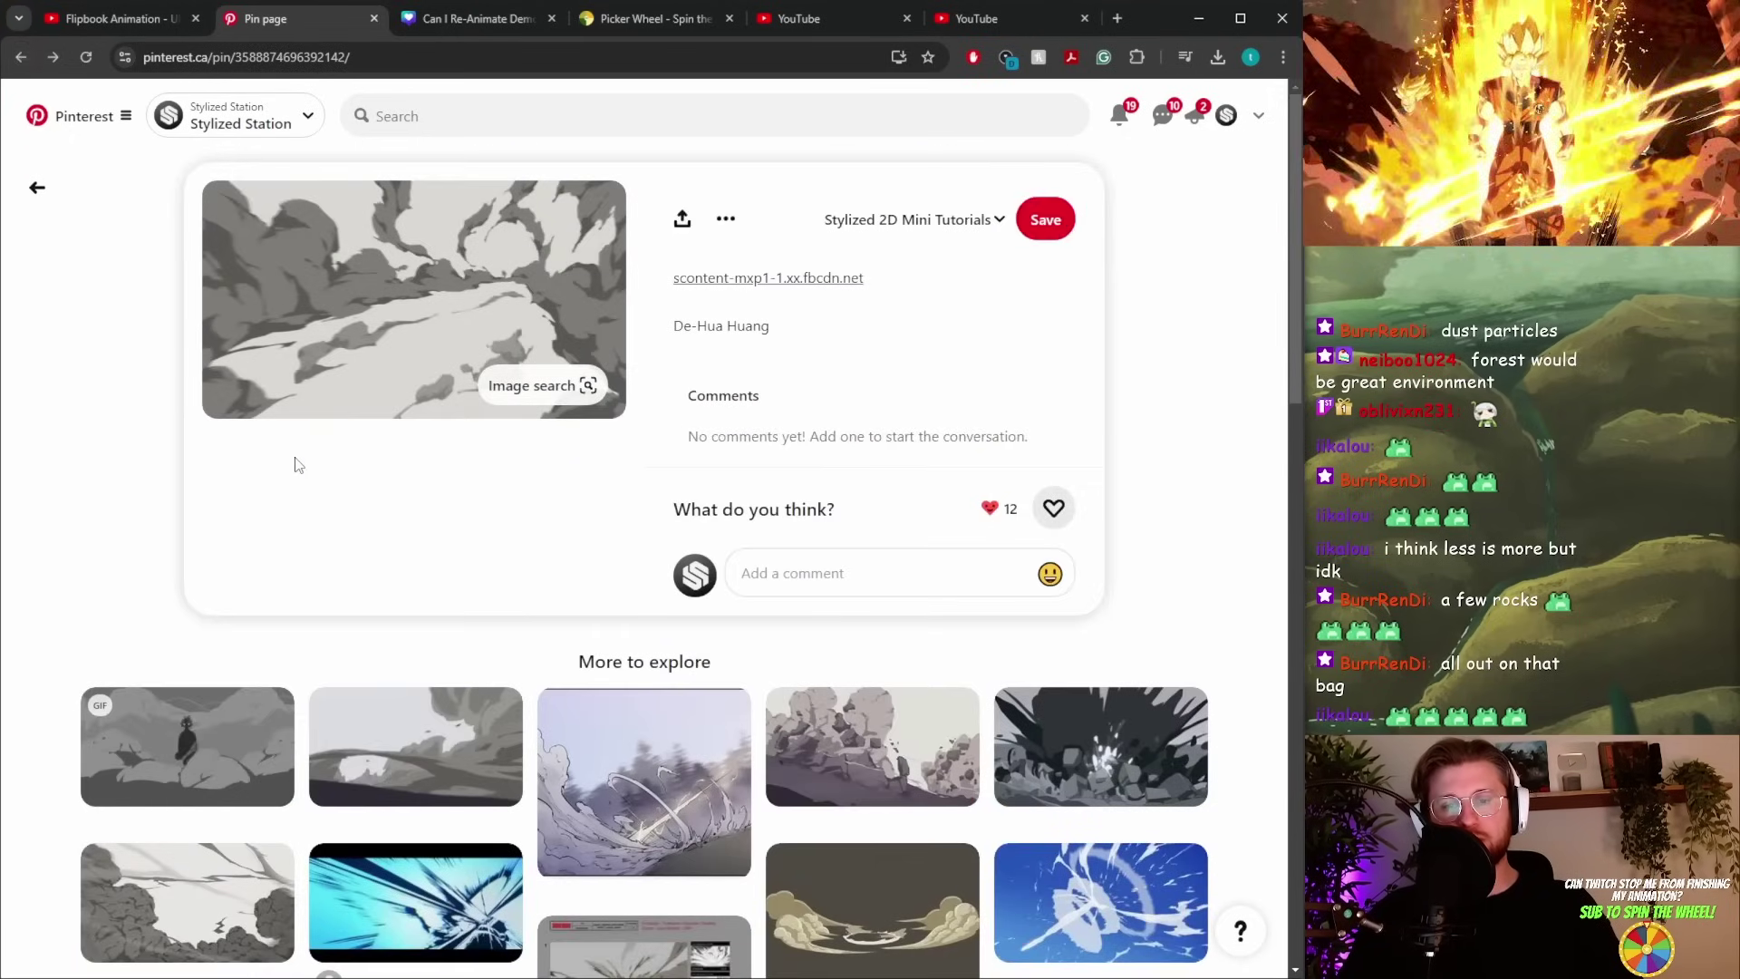
pyautogui.scroll(-3, 295, 465)
pyautogui.click(105, 512)
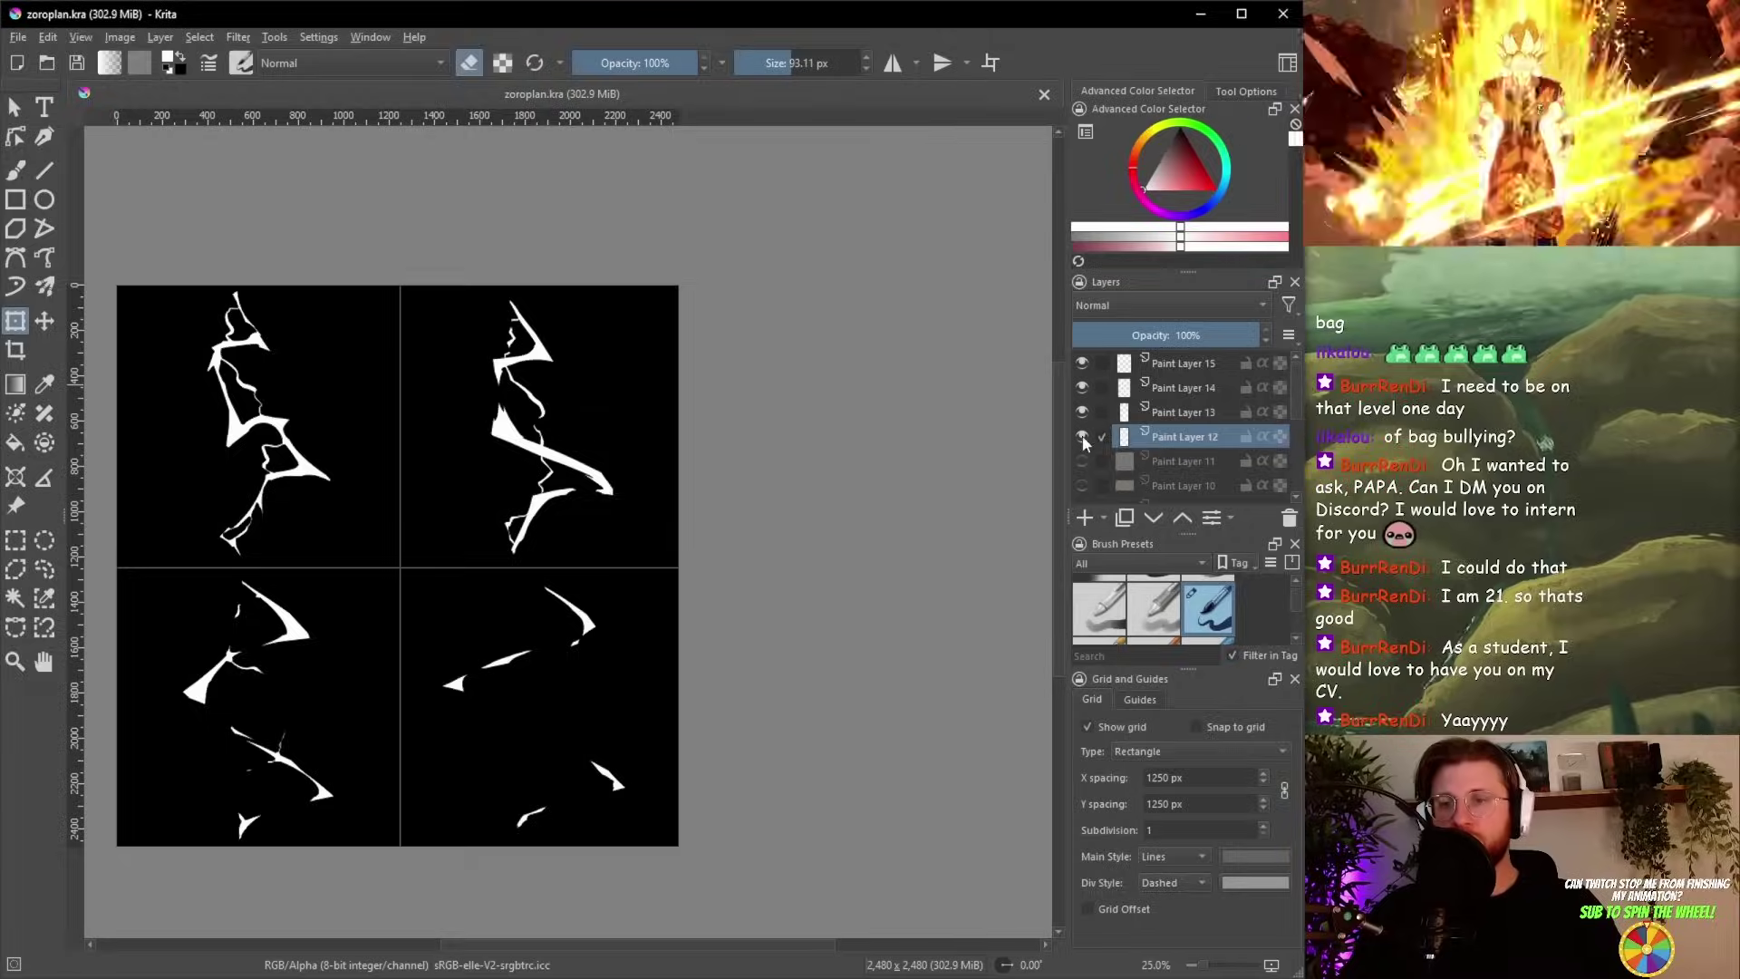
# Step: Hide the lightning drawings on Paint Layers 12, 13, 14 and 15
pyautogui.click(1082, 437)
pyautogui.click(1082, 412)
pyautogui.click(1082, 388)
pyautogui.click(1082, 363)
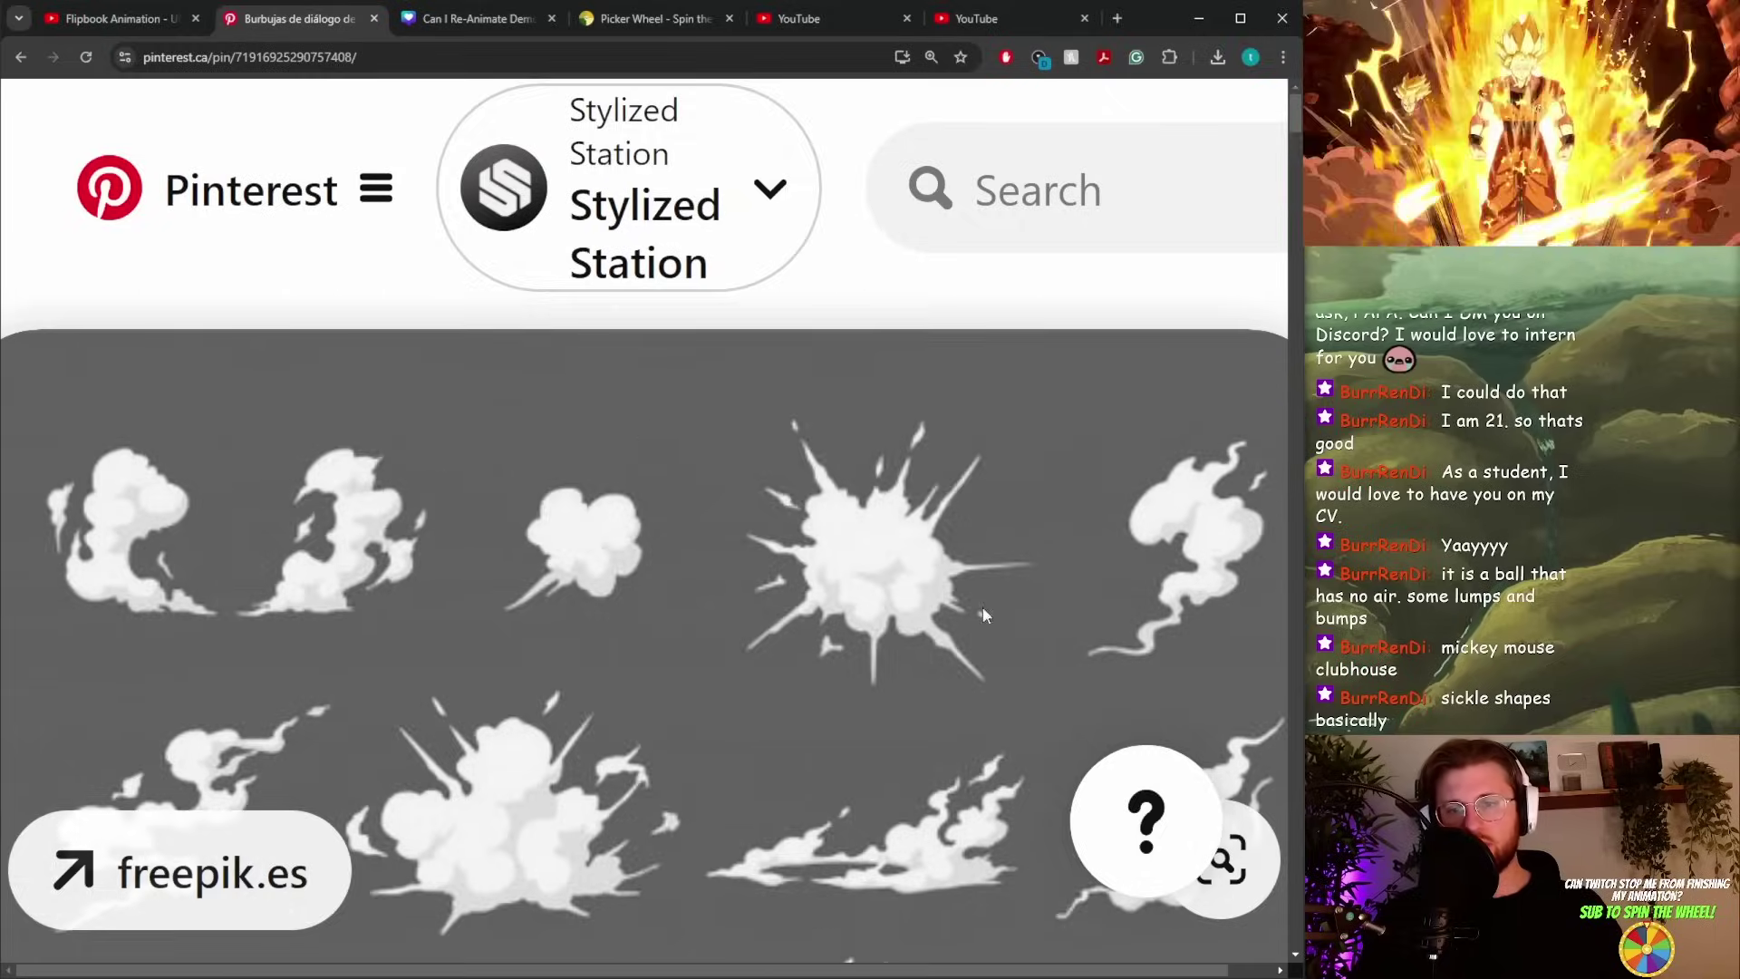
# Step: Switch to Krita and sketch a cluster of overlapping grey circles with a small sun and light-direction arrow on Paint Layer 16
pyautogui.hotkey('alt', 'Tab')
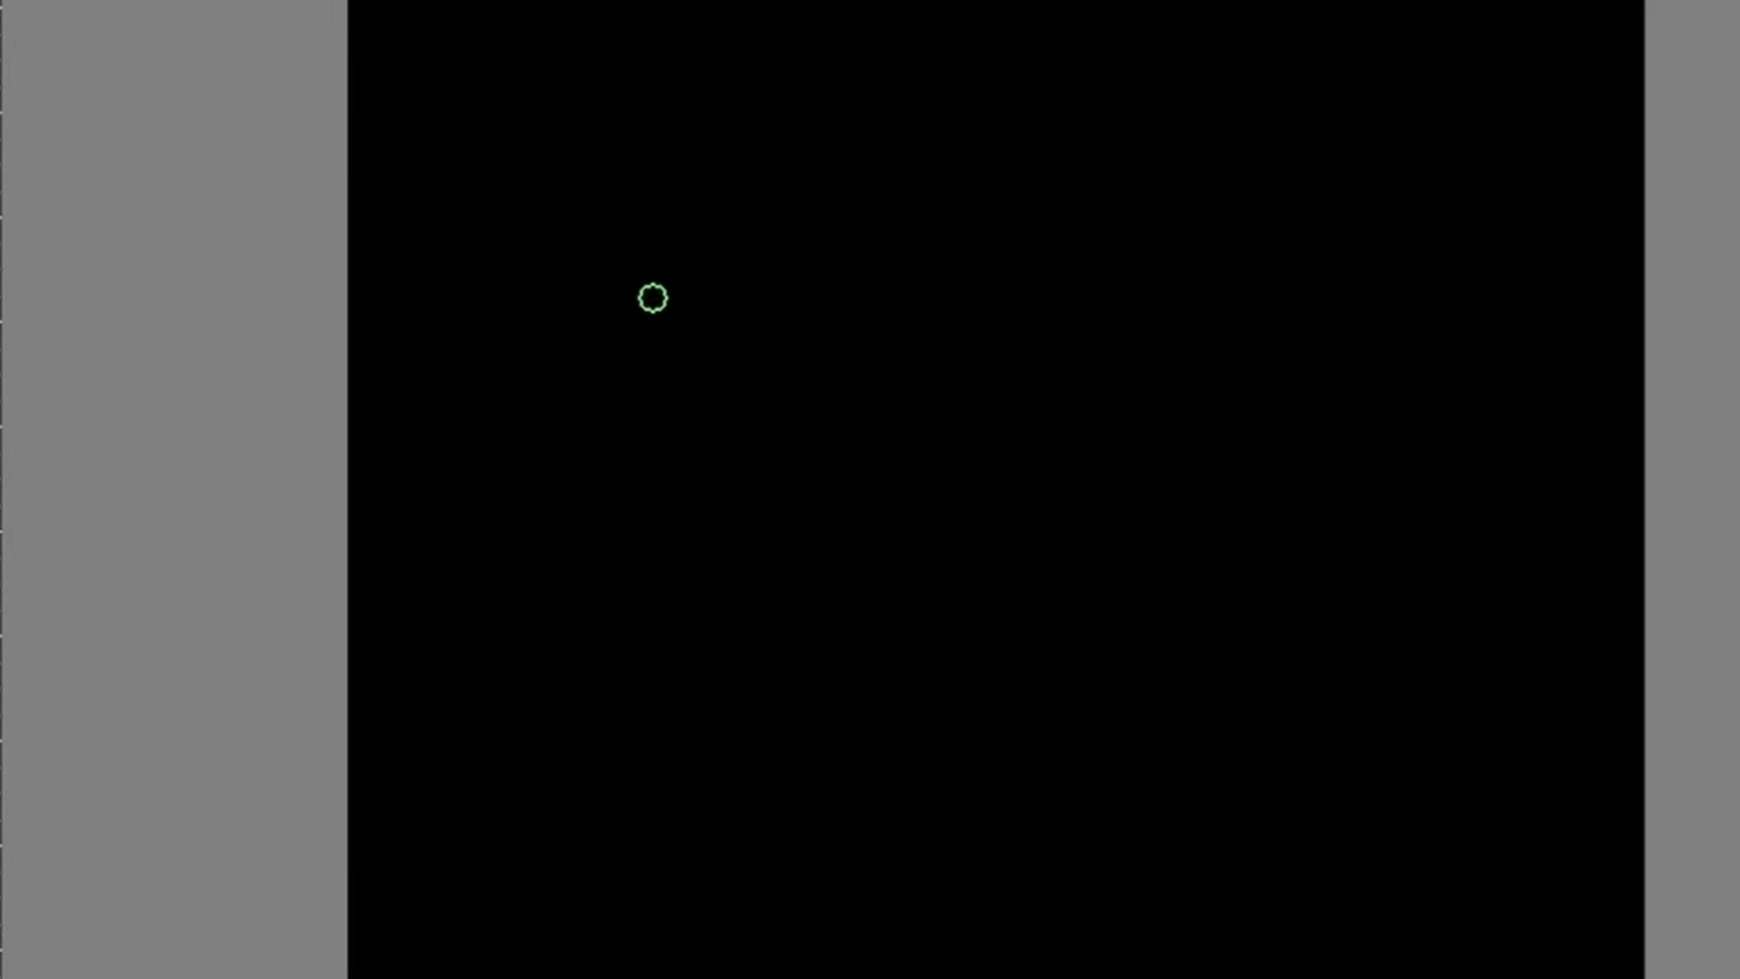
pyautogui.moveTo(621, 241)
pyautogui.mouseDown()
pyautogui.moveTo(462, 392)
pyautogui.moveTo(873, 443)
pyautogui.moveTo(533, 257)
pyautogui.mouseUp()
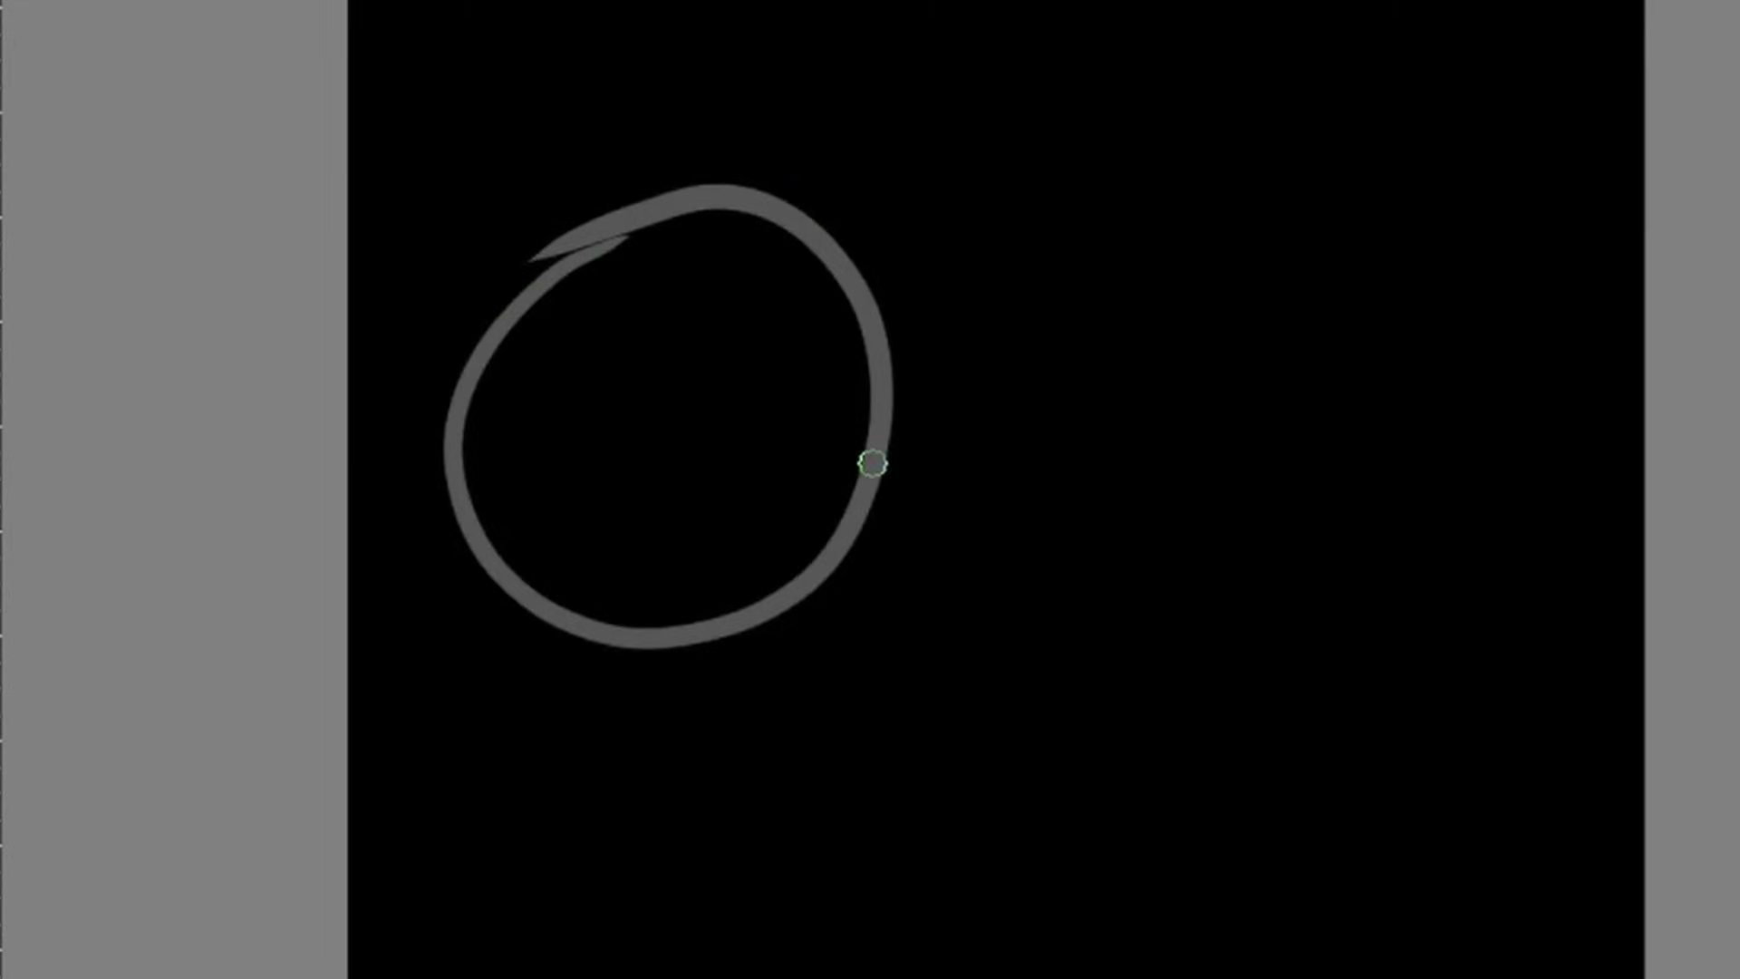
pyautogui.moveTo(873, 463)
pyautogui.mouseDown()
pyautogui.moveTo(776, 585)
pyautogui.moveTo(946, 712)
pyautogui.moveTo(1015, 494)
pyautogui.moveTo(769, 482)
pyautogui.mouseUp()
pyautogui.moveTo(1116, 247)
pyautogui.mouseDown()
pyautogui.moveTo(1193, 477)
pyautogui.moveTo(1084, 238)
pyautogui.mouseUp()
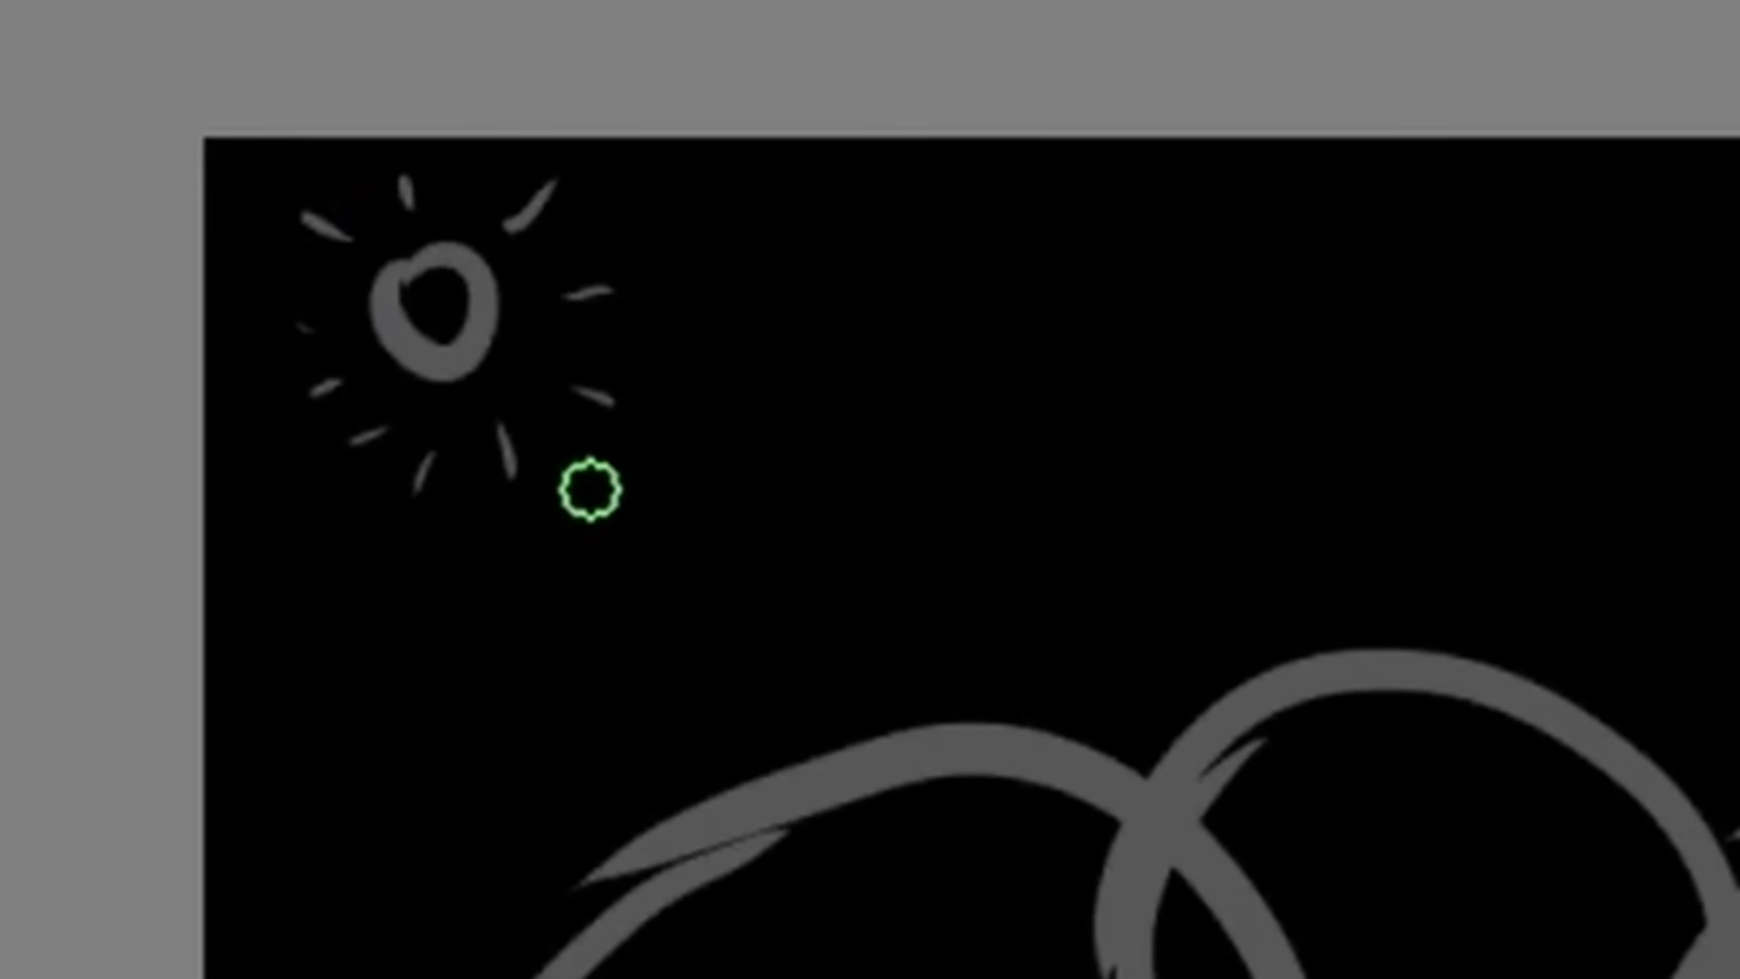
pyautogui.moveTo(323, 353); pyautogui.dragTo(349, 372)
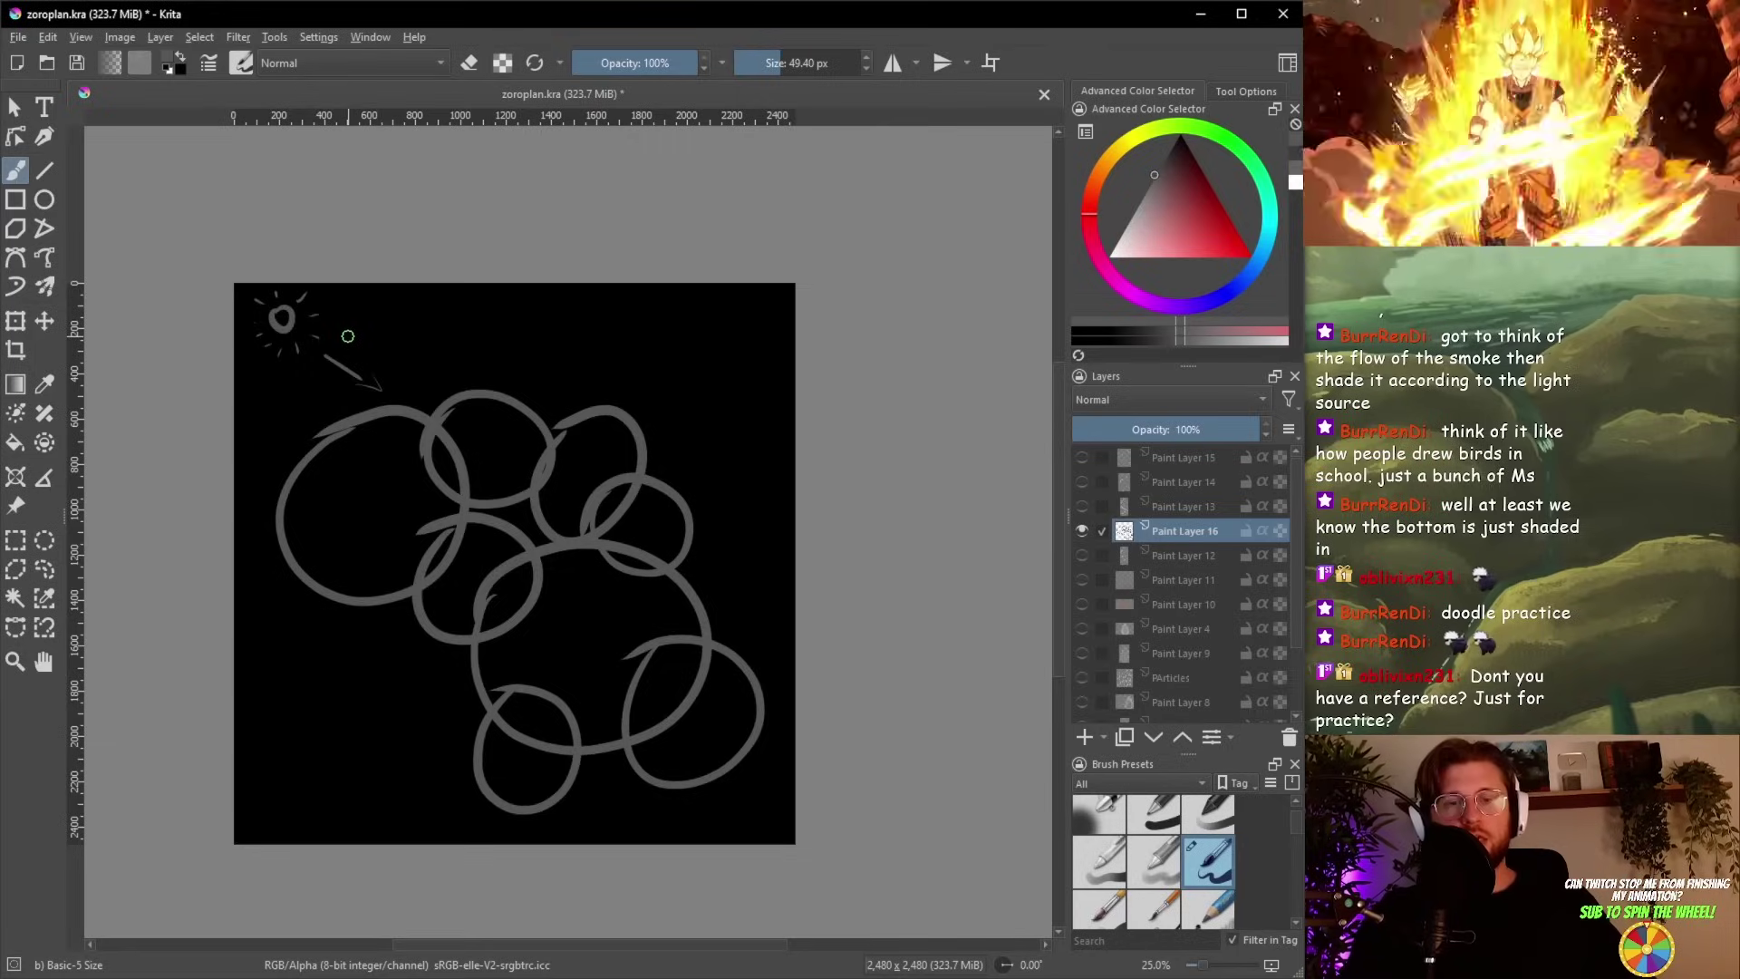
# Step: Draw a curved shadow boundary inside the largest circle facing the sun, comparing it by undoing and redoing the stroke
pyautogui.moveTo(423, 450); pyautogui.dragTo(345, 589)
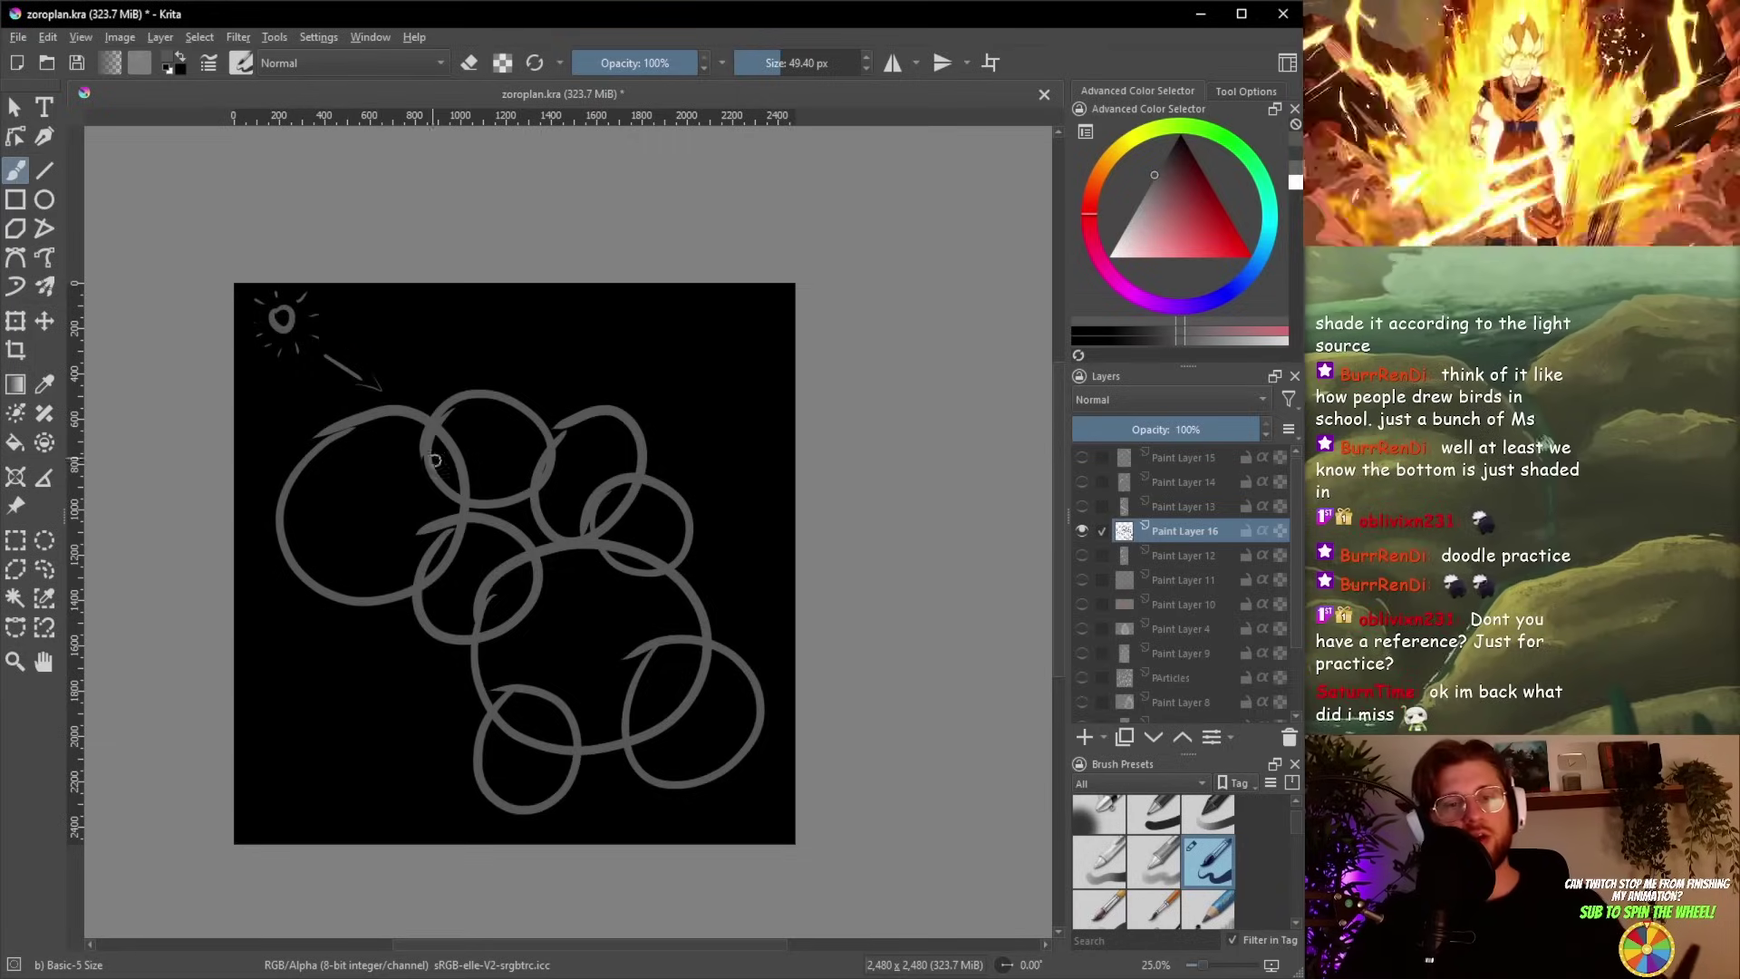
pyautogui.hotkey('ctrl', 'z')
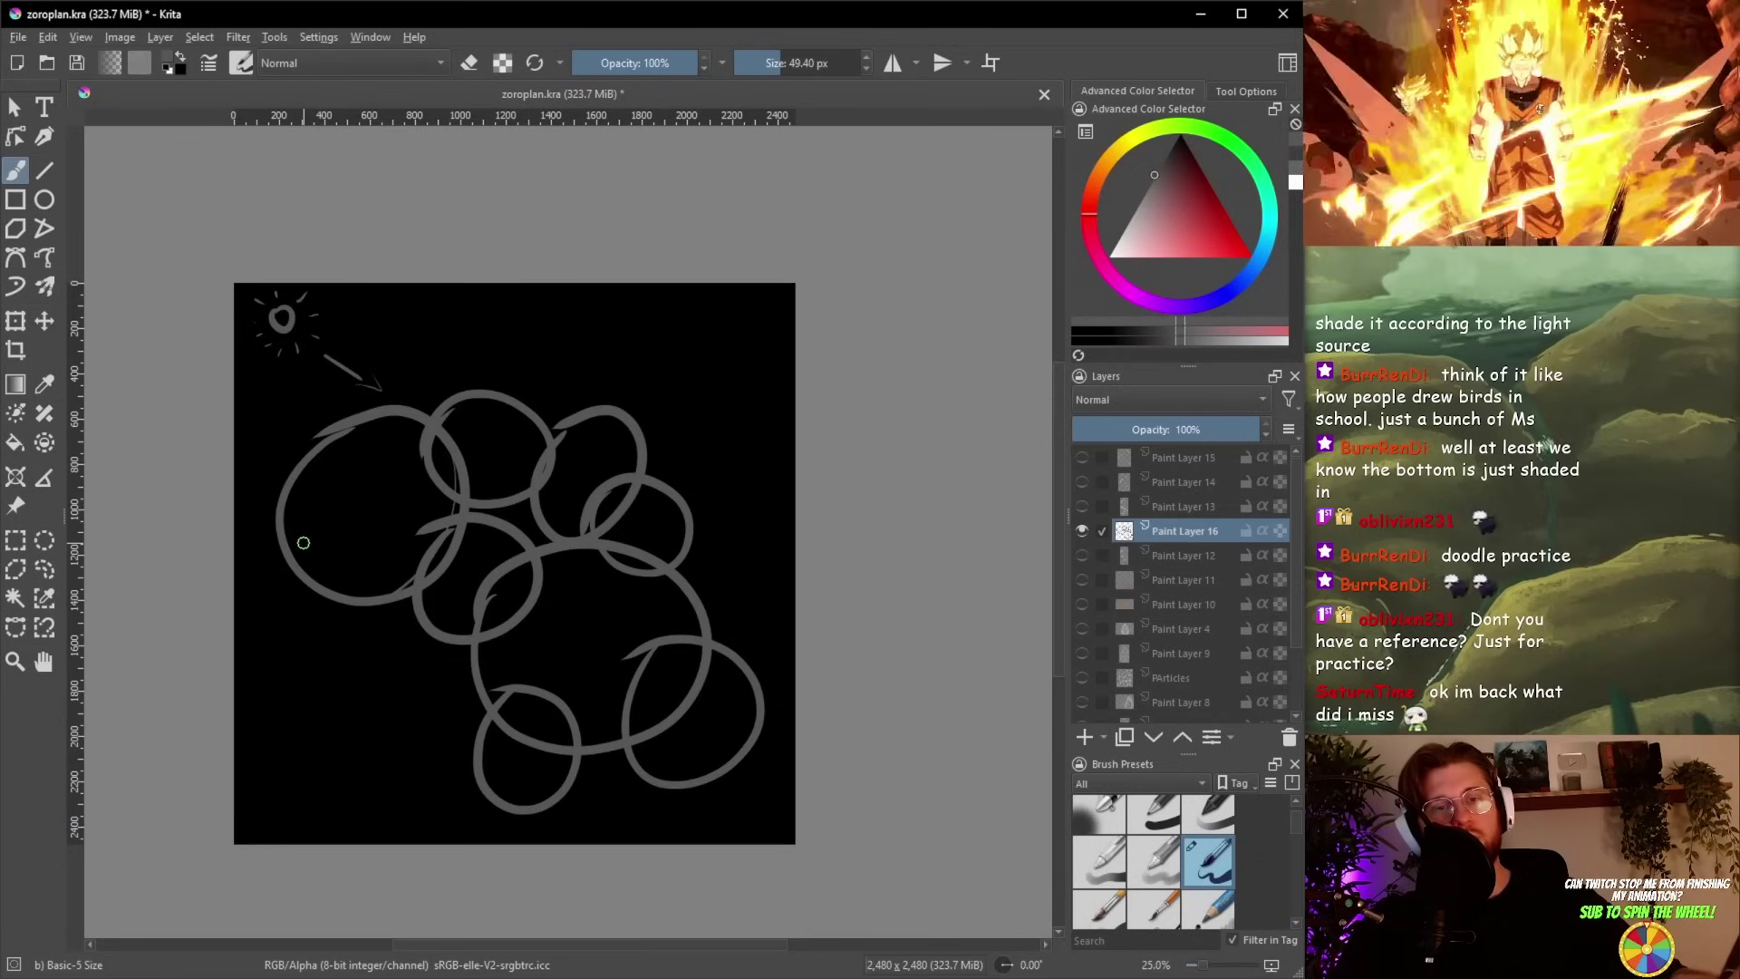
pyautogui.hotkey('ctrl', 'shift', 'z')
pyautogui.hotkey('ctrl', 'z')
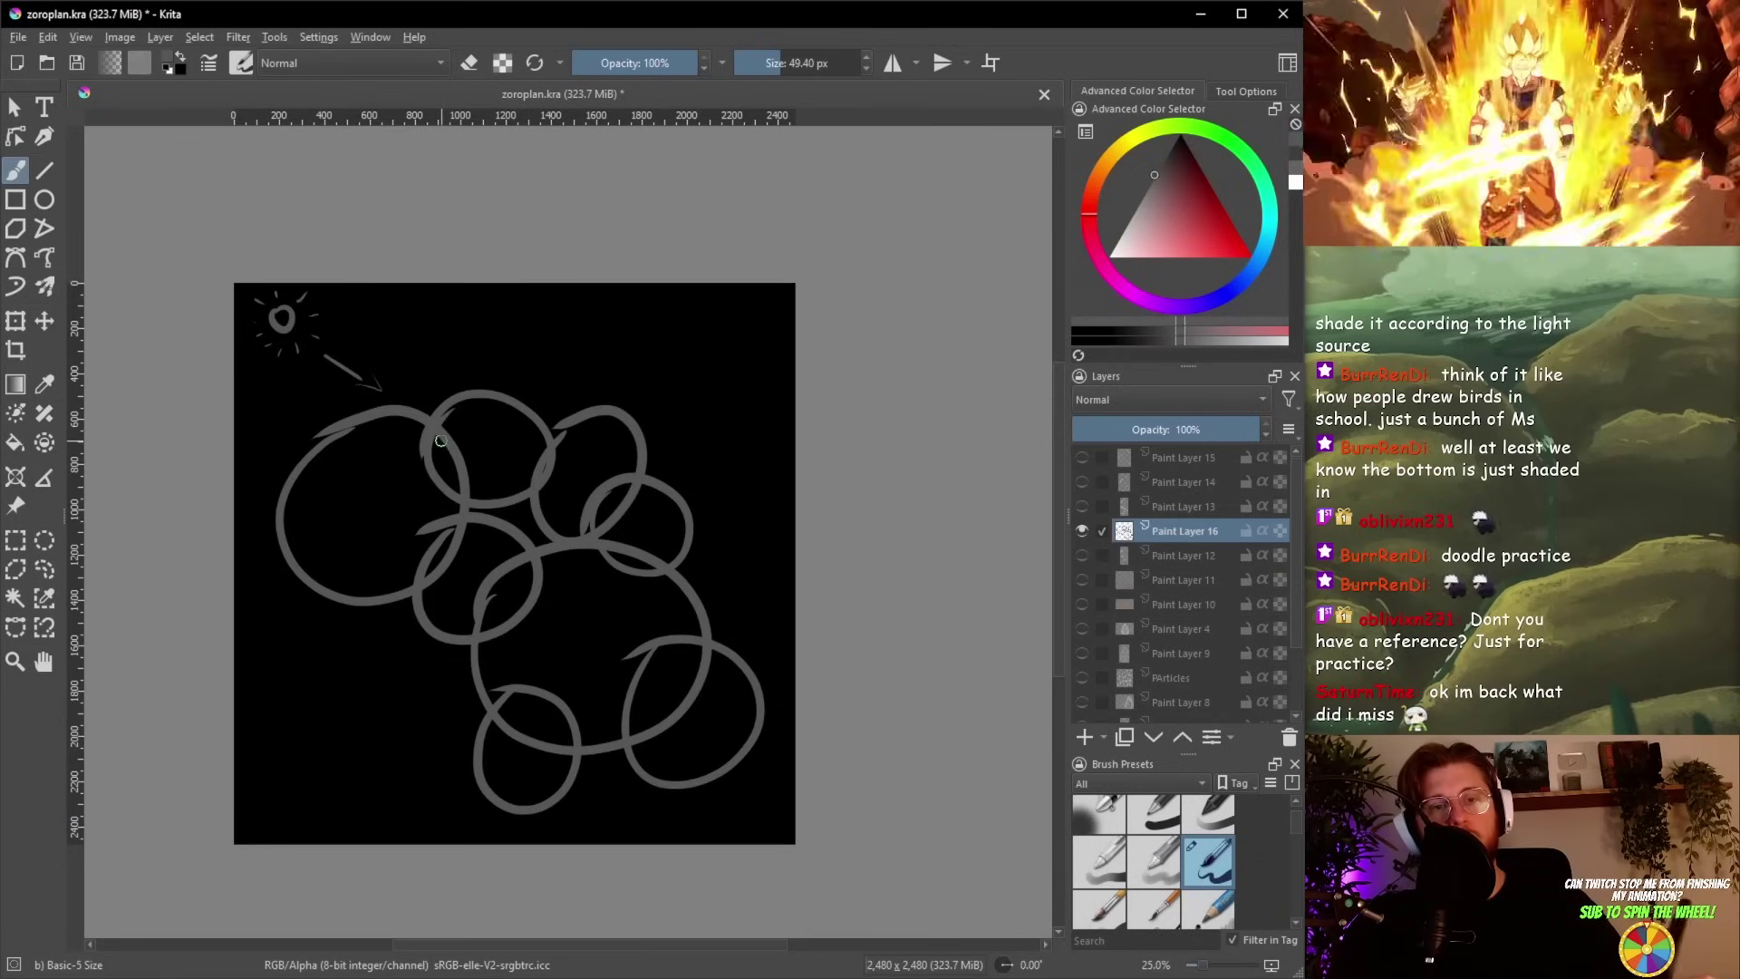
pyautogui.hotkey('ctrl', 'shift', 'z')
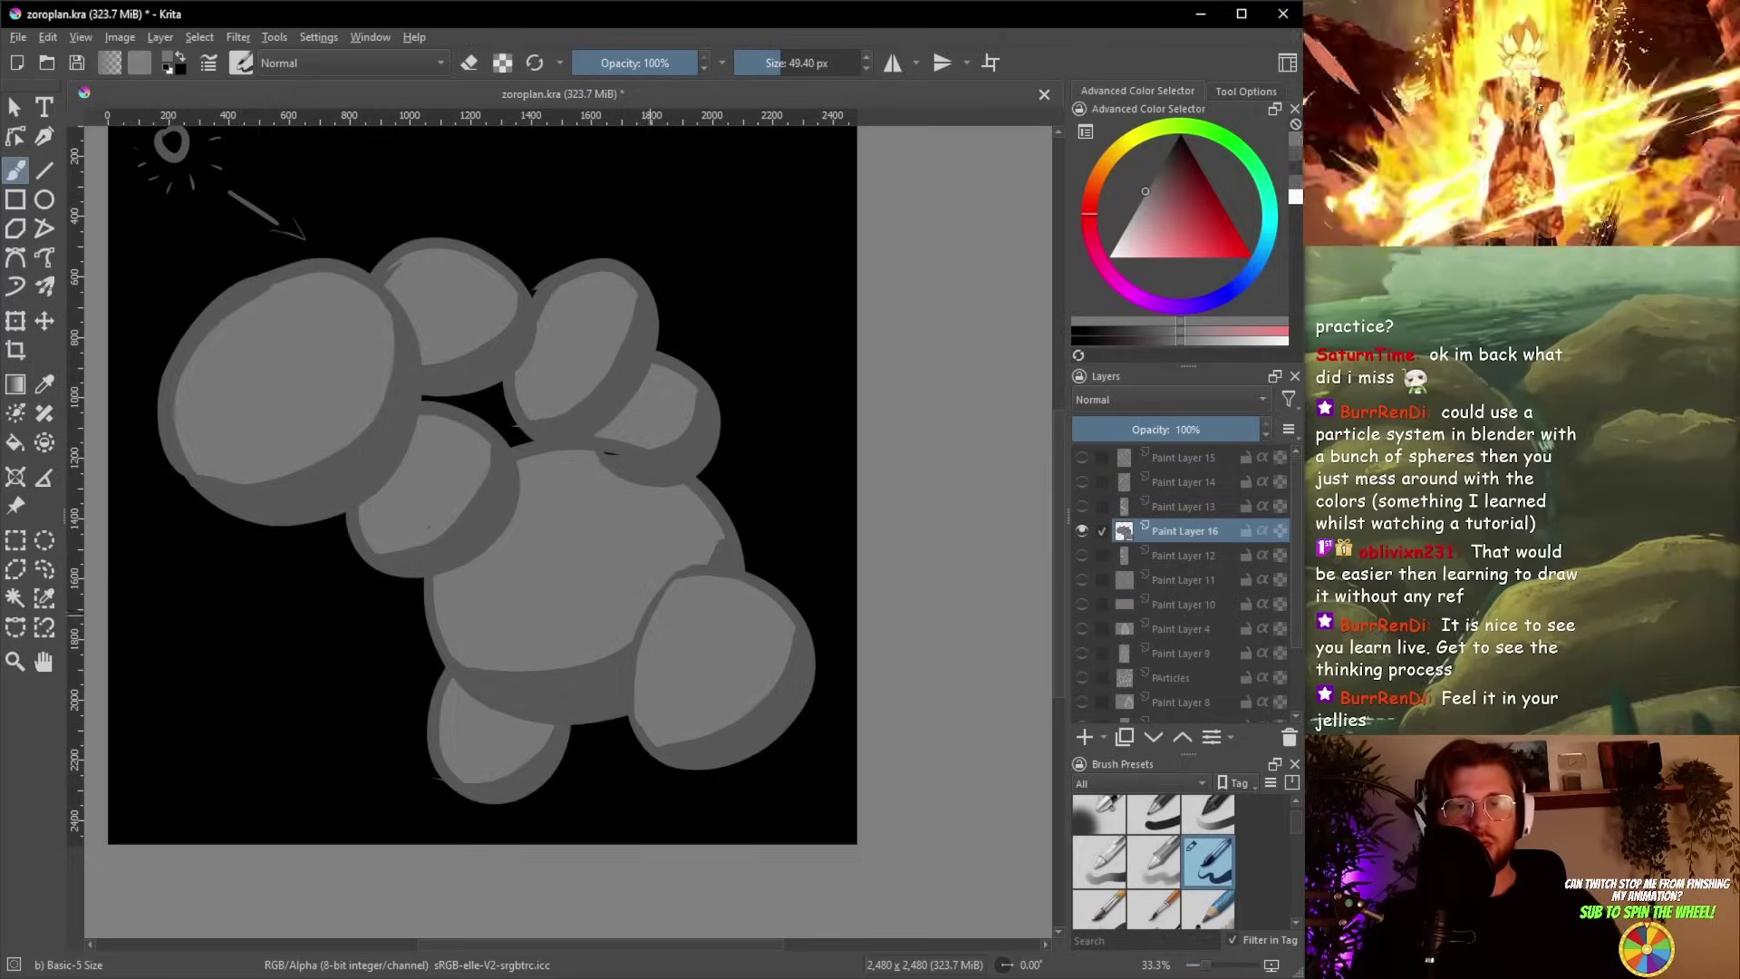
# Step: Merge the light grey areas of neighbouring smoke puffs on Paint Layer 16, keeping dark grey shading on their undersides
pyautogui.press('+')
pyautogui.press('+')
pyautogui.press('+')
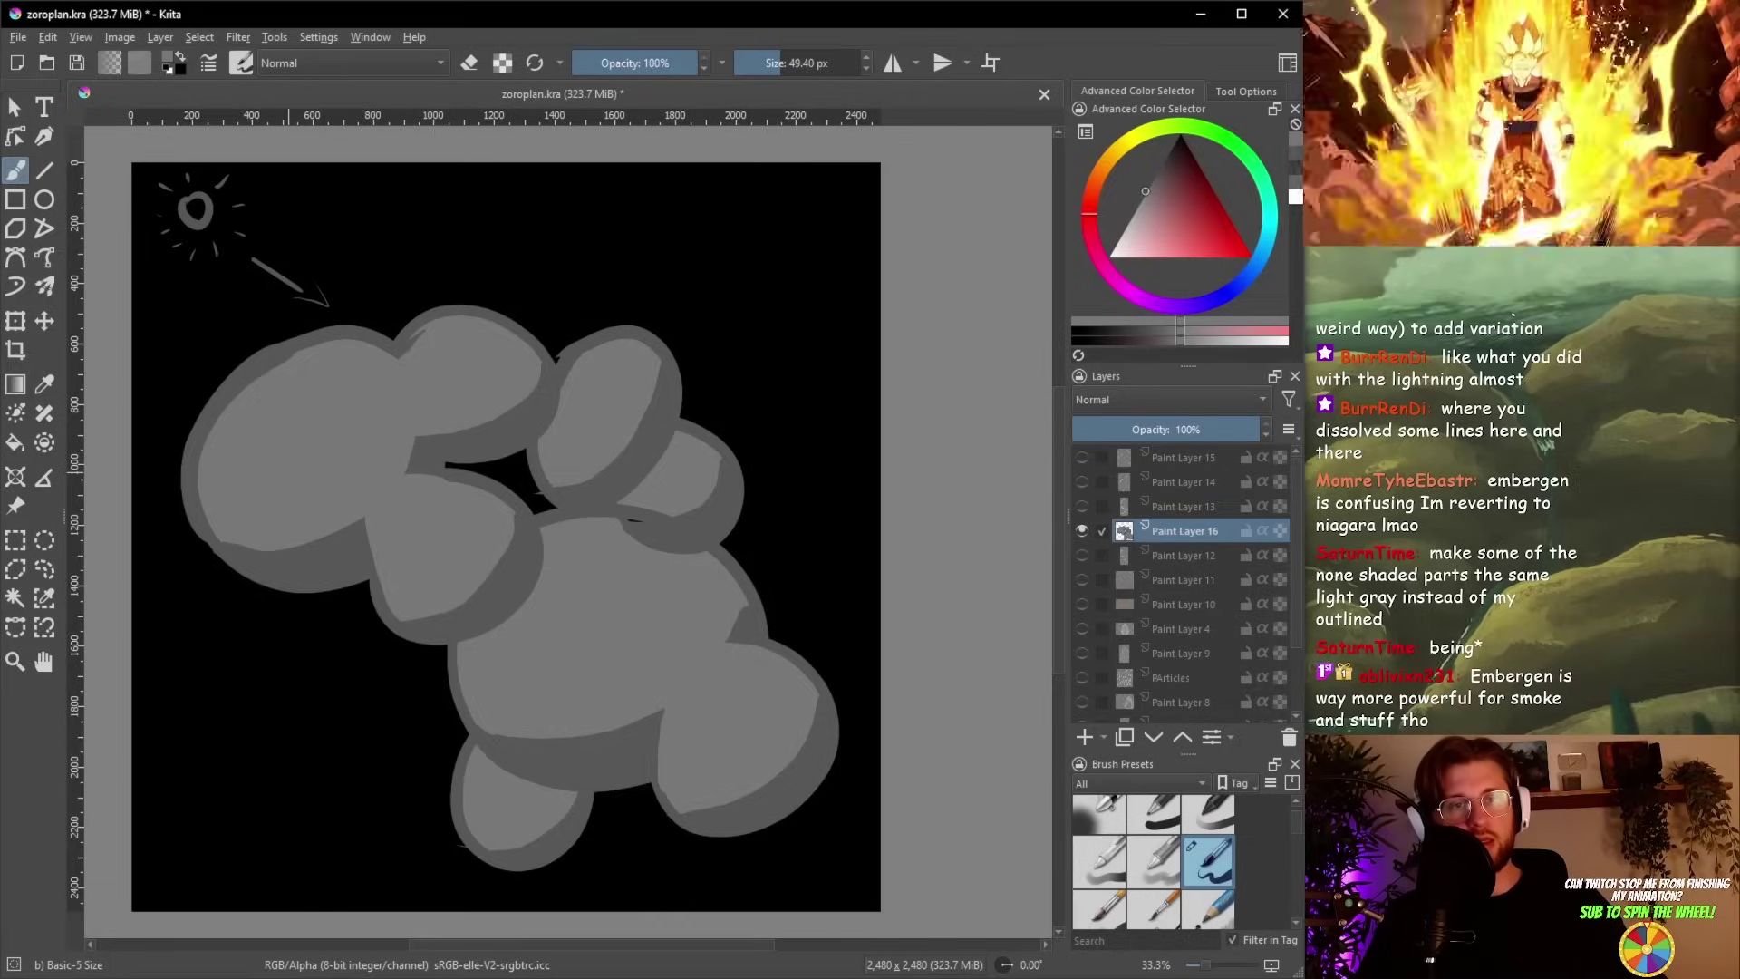
pyautogui.scroll(1, 289, 516)
pyautogui.scroll(-1, 288, 517)
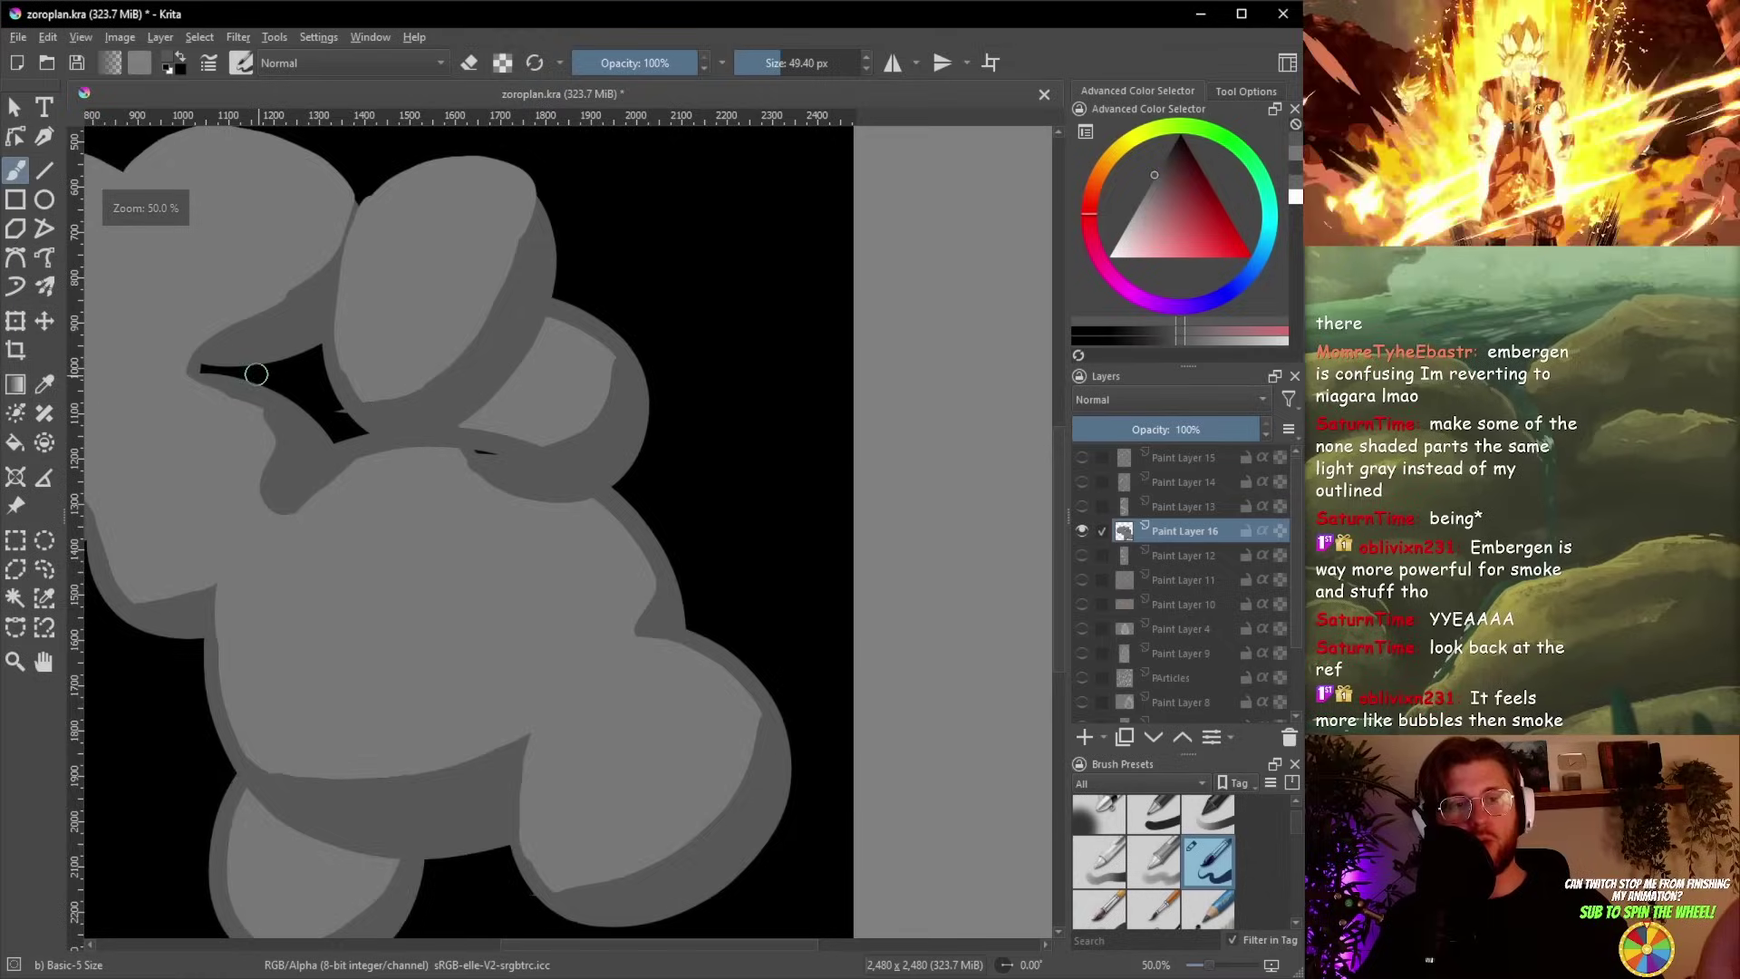
pyautogui.press('-')
pyautogui.press('+')
pyautogui.press('+')
pyautogui.press('-')
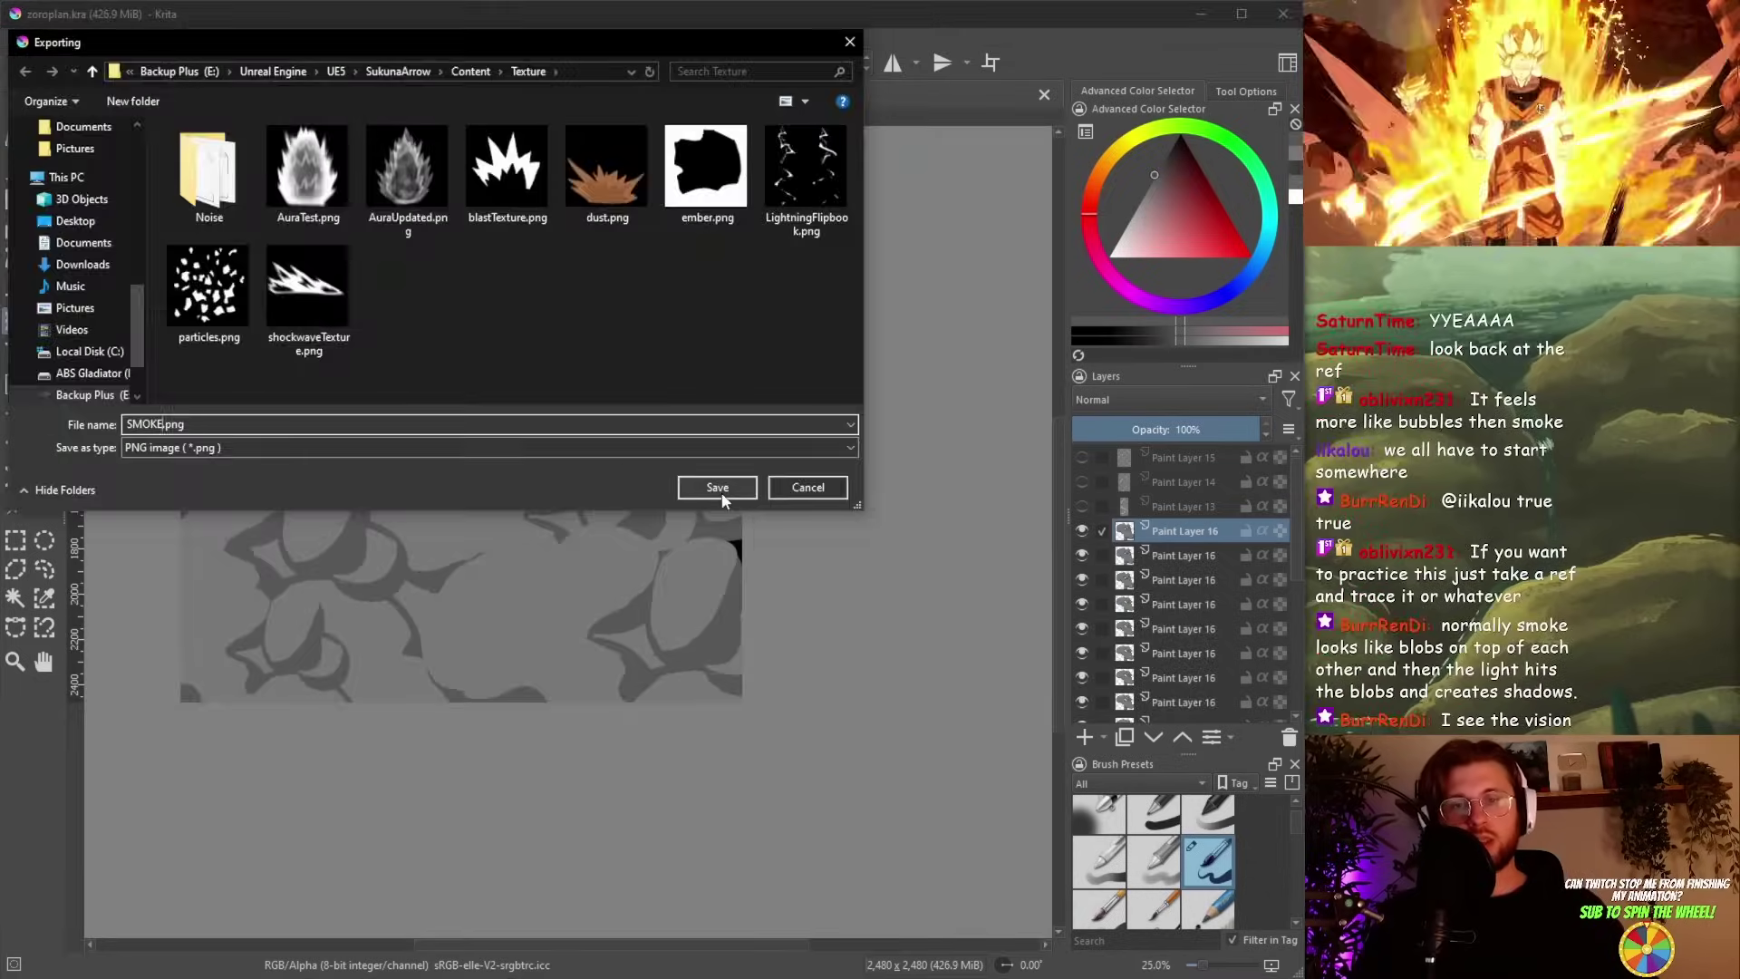
# Step: Export the smoke drawing as SMOKE.png into the project's Texture folder with the offered PNG options
pyautogui.click(717, 487)
pyautogui.press('Return')
# Step: Switch to Unreal Engine and inspect the panner and texture nodes of the m_sMOKEclOUD material
pyautogui.hotkey('alt', 'Tab')
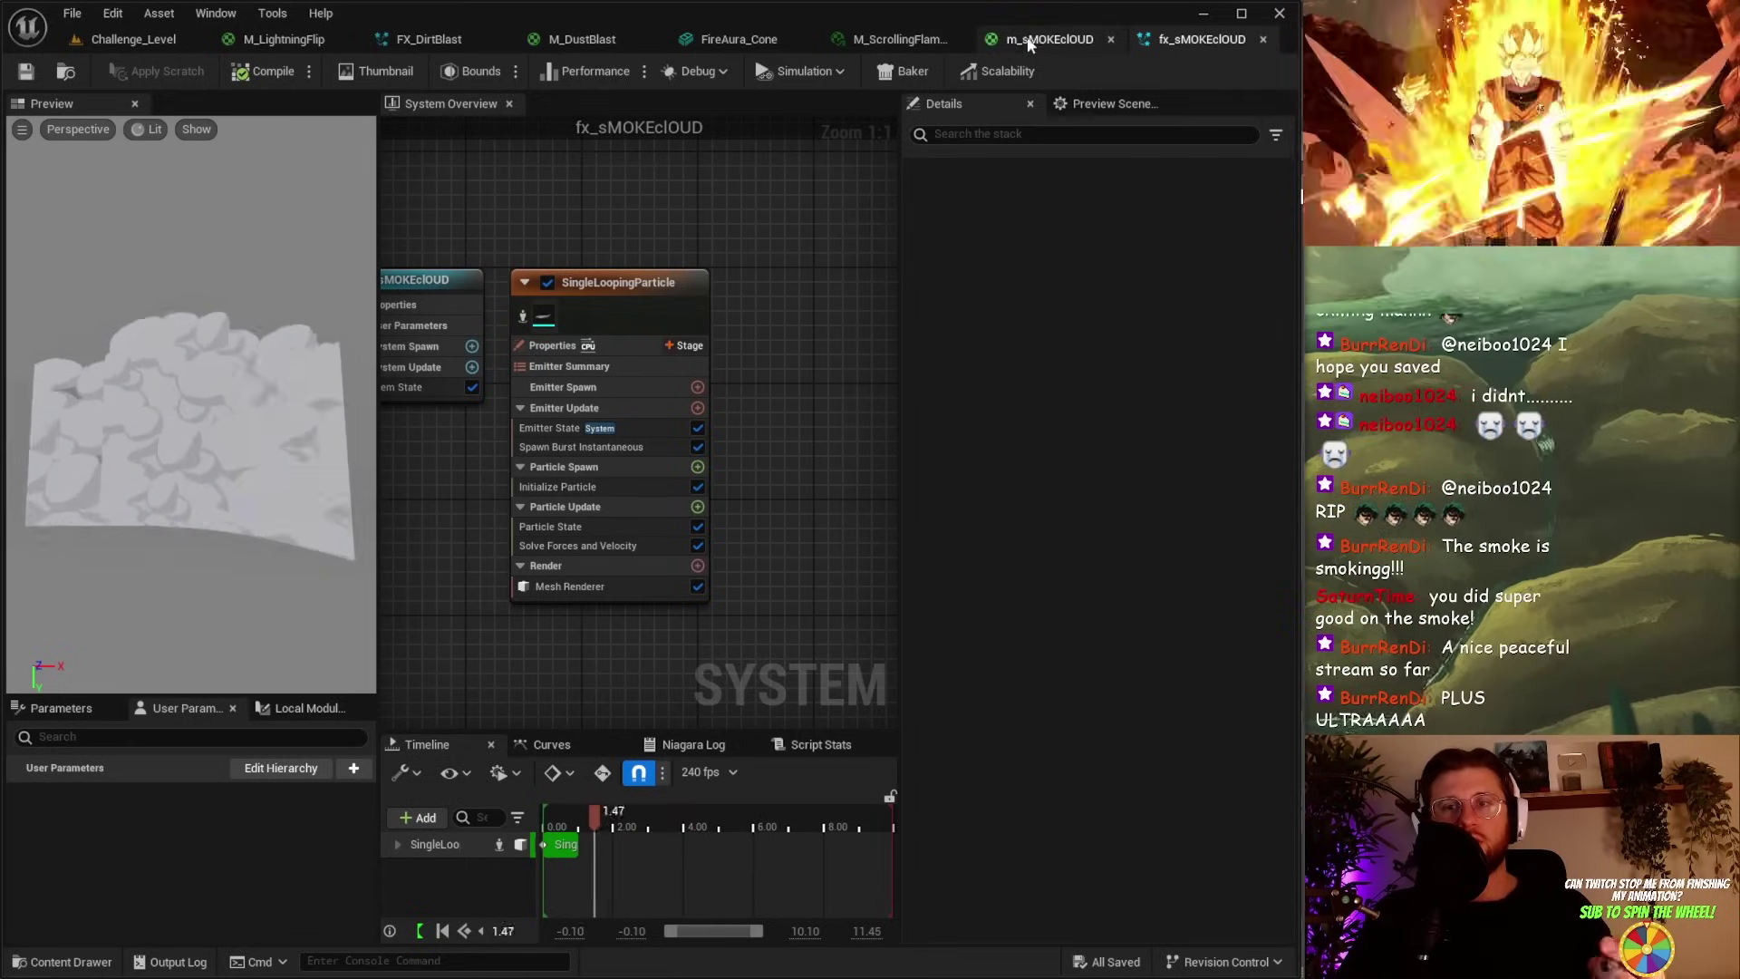
pyautogui.click(1029, 39)
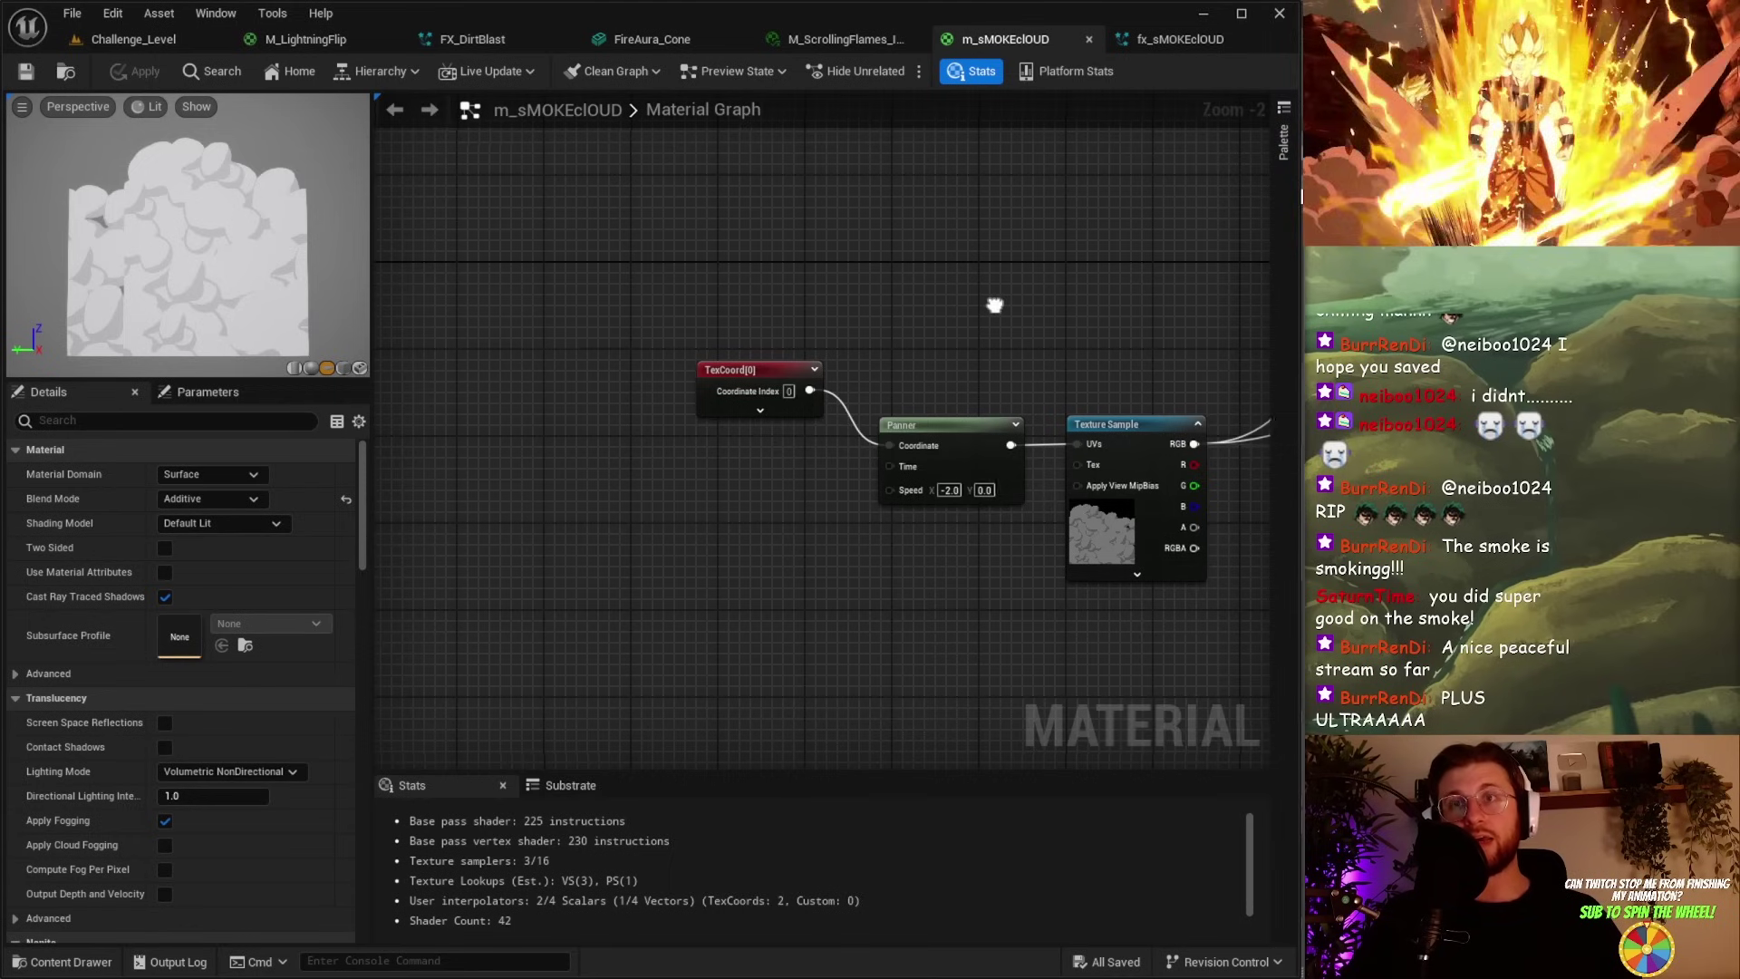
pyautogui.moveTo(994, 305); pyautogui.dragTo(802, 323)
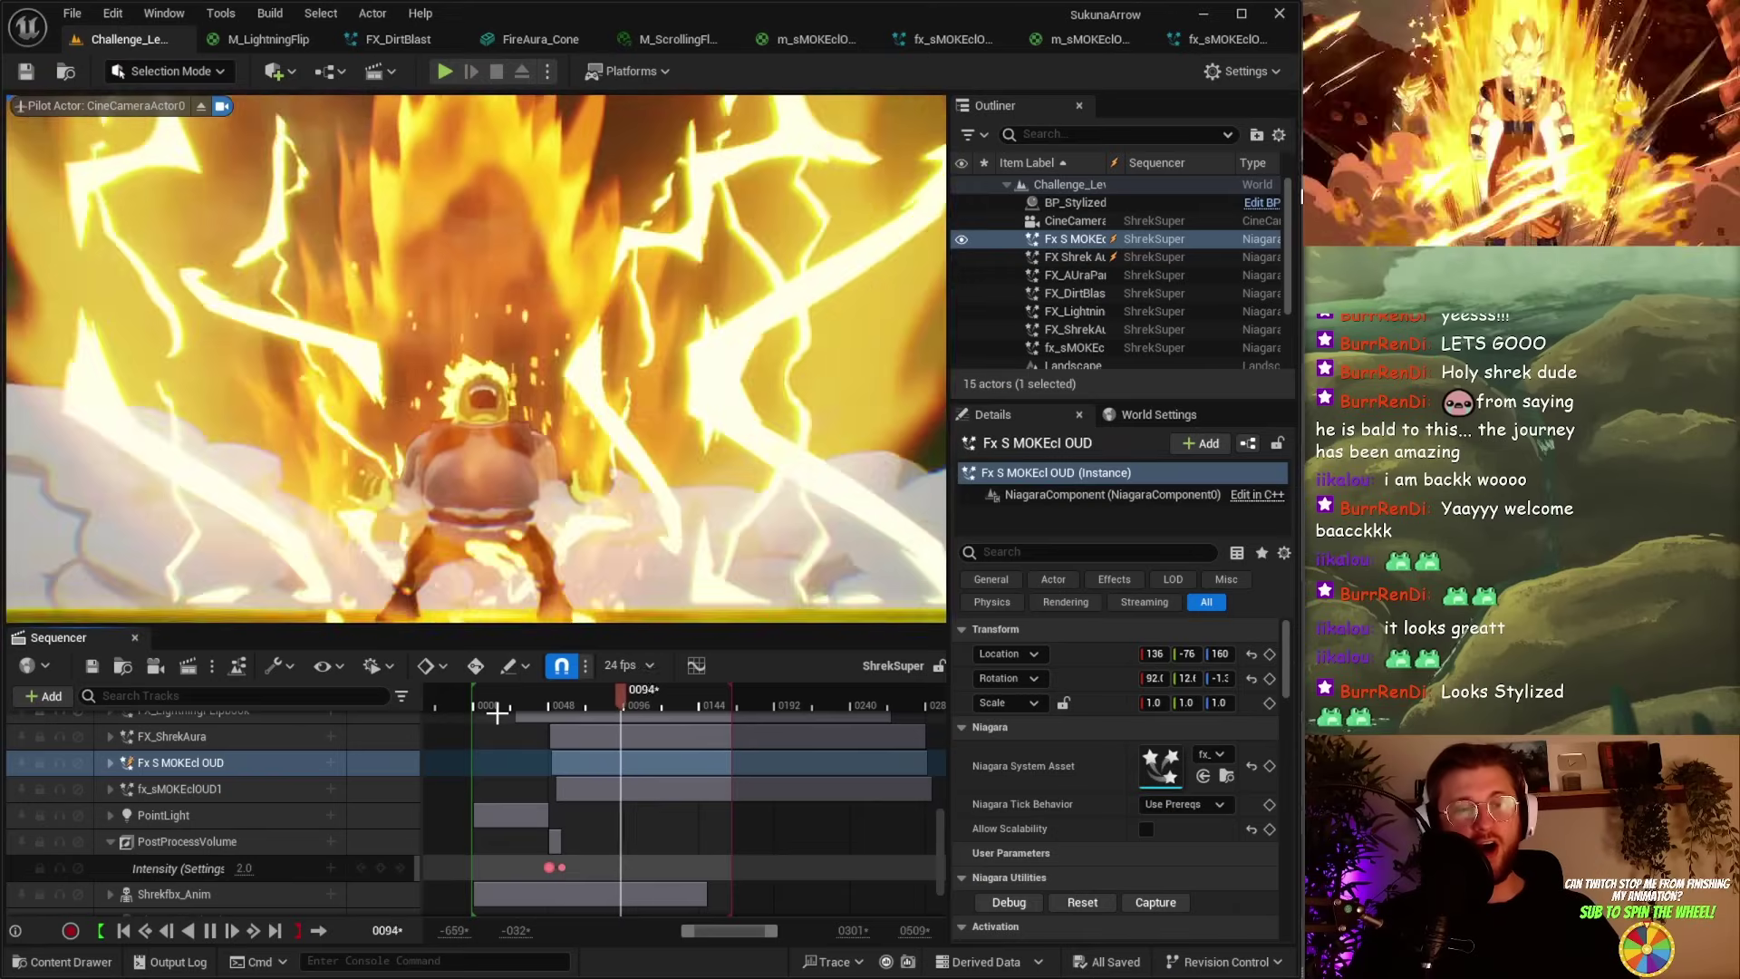
# Step: Preview the smoke clouds in the ShrekSuper sequence and open the fx_sMOKEclOUD effect
pyautogui.press('space')
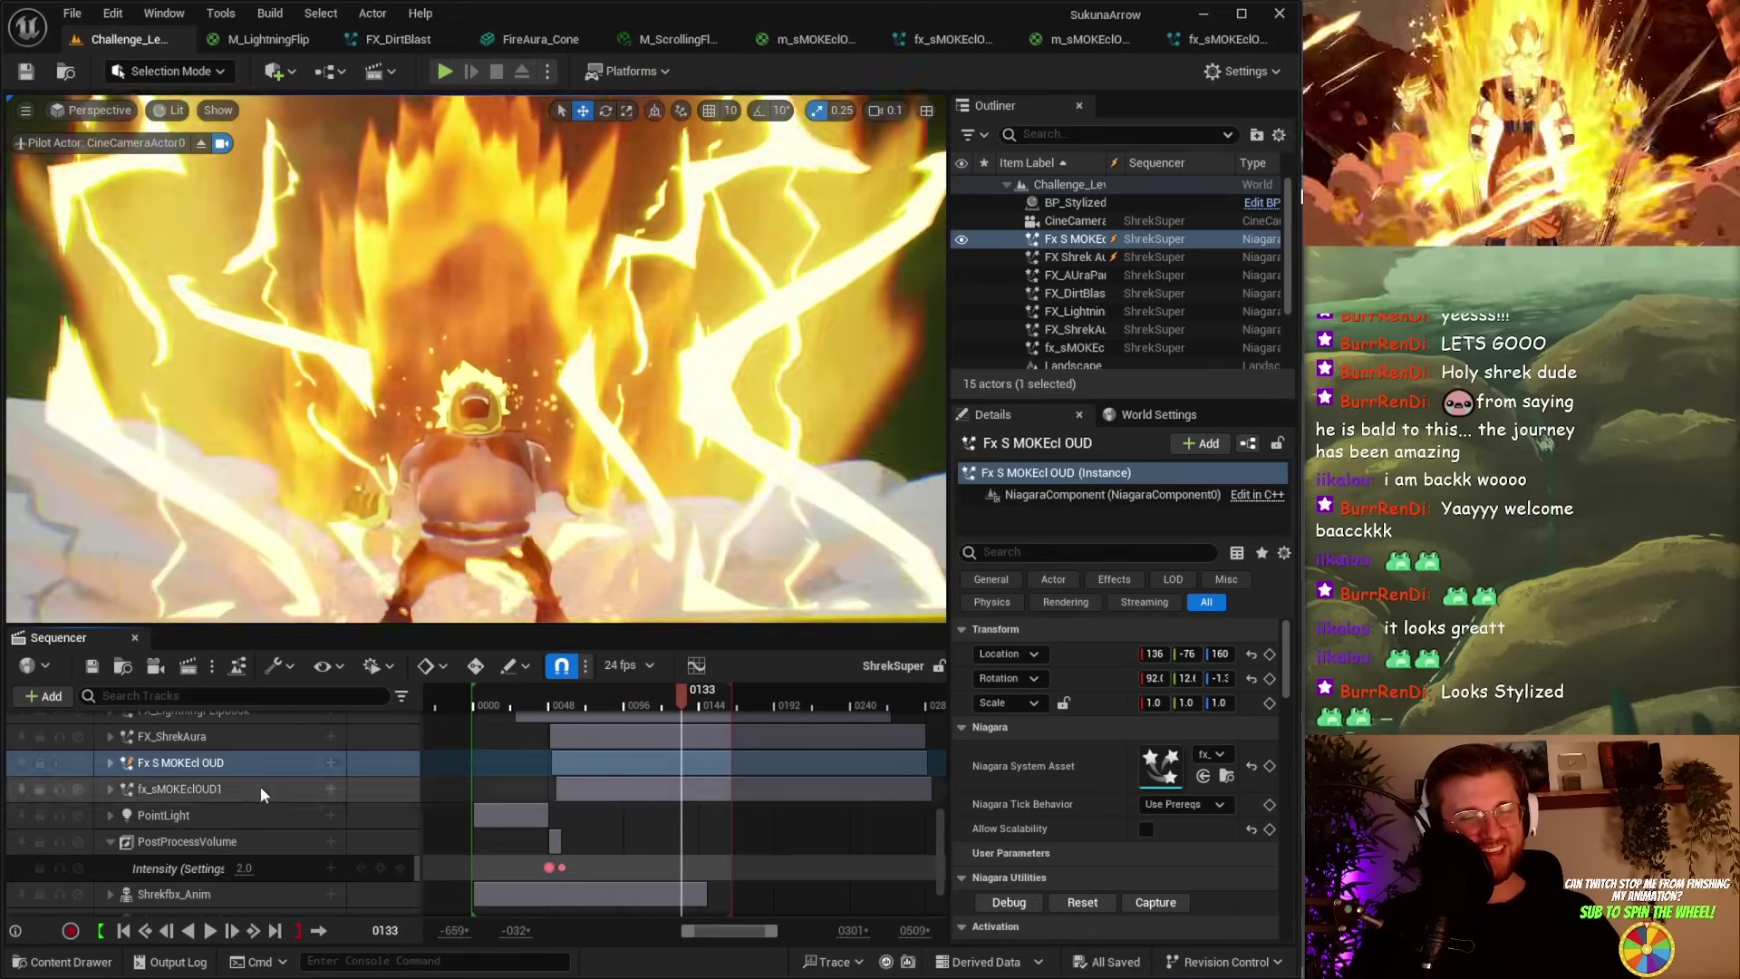
pyautogui.click(330, 762)
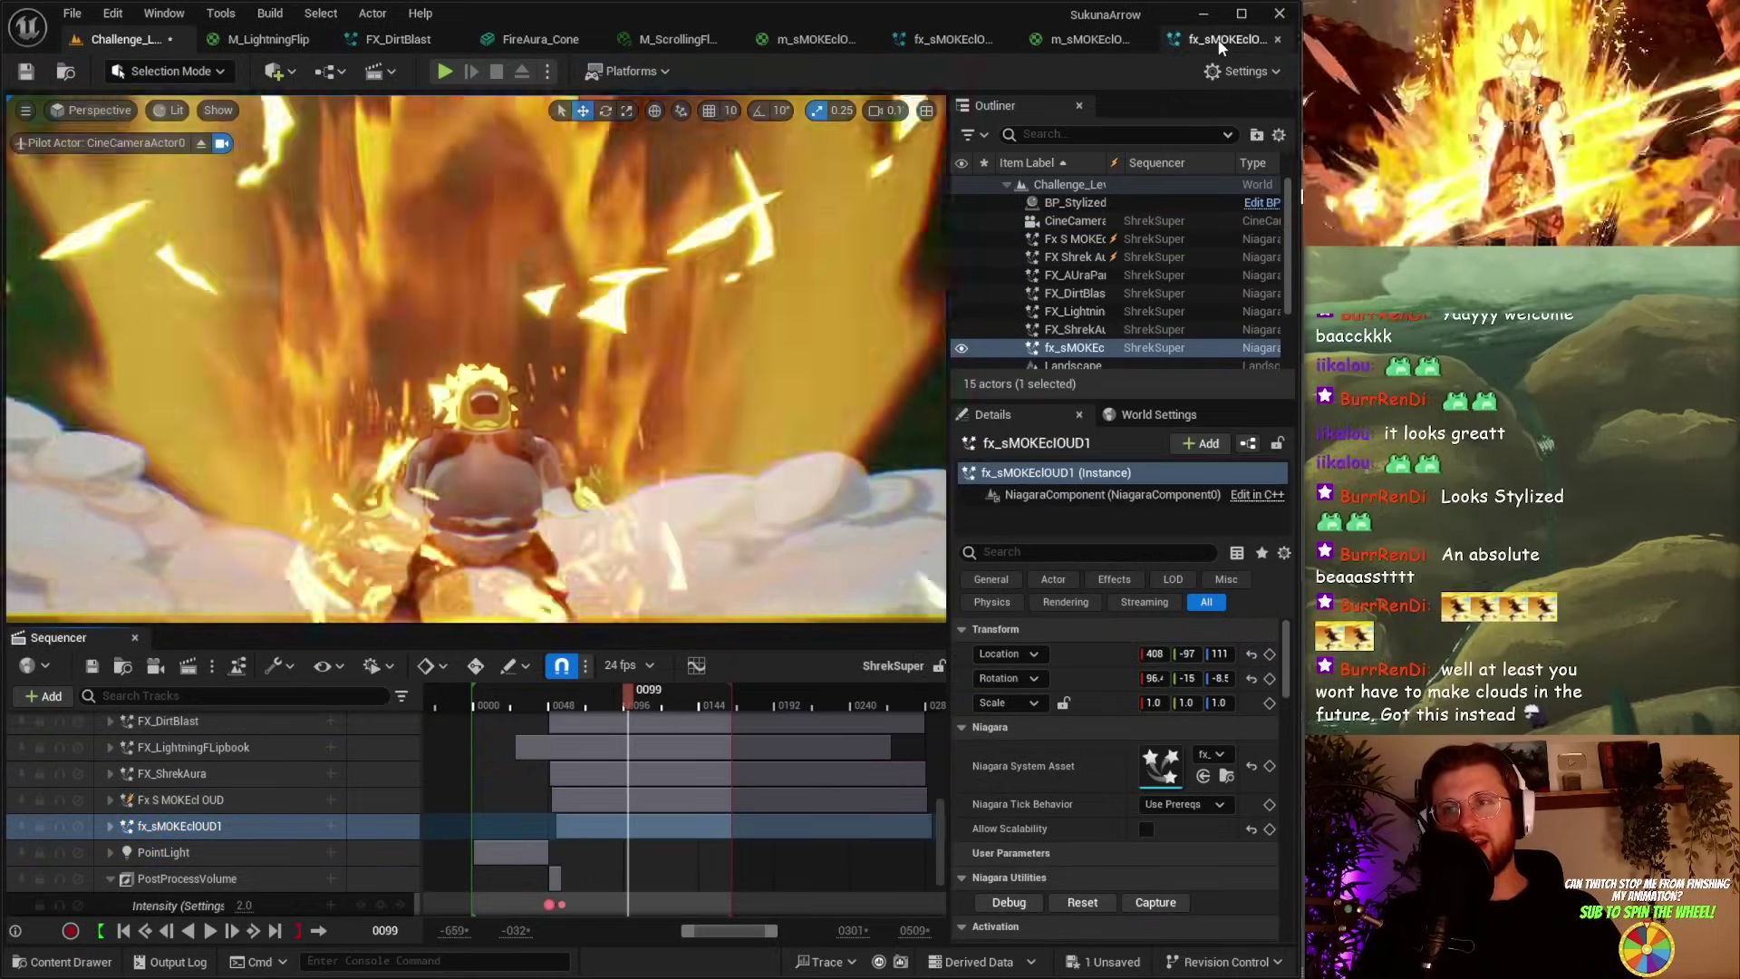
pyautogui.click(1219, 41)
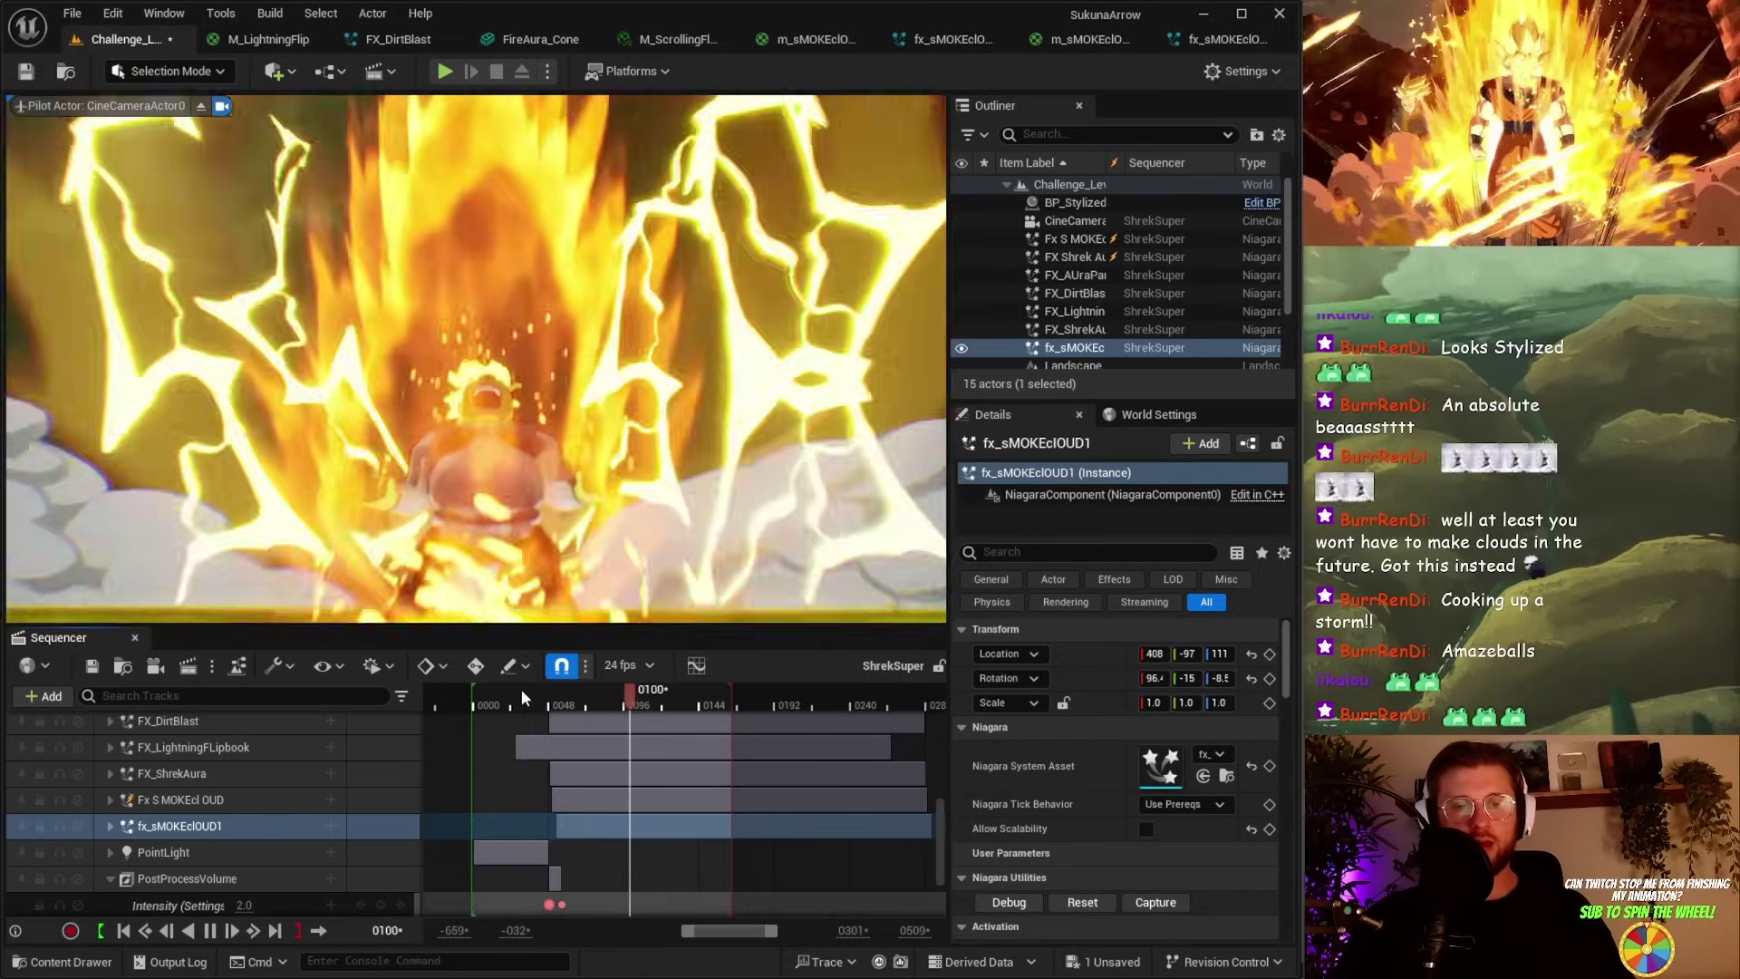
# Step: Replay the ShrekSuper sequence from near its start to review the timing of the lightning, aura, smoke and camera
pyautogui.click(530, 691)
pyautogui.press('space')
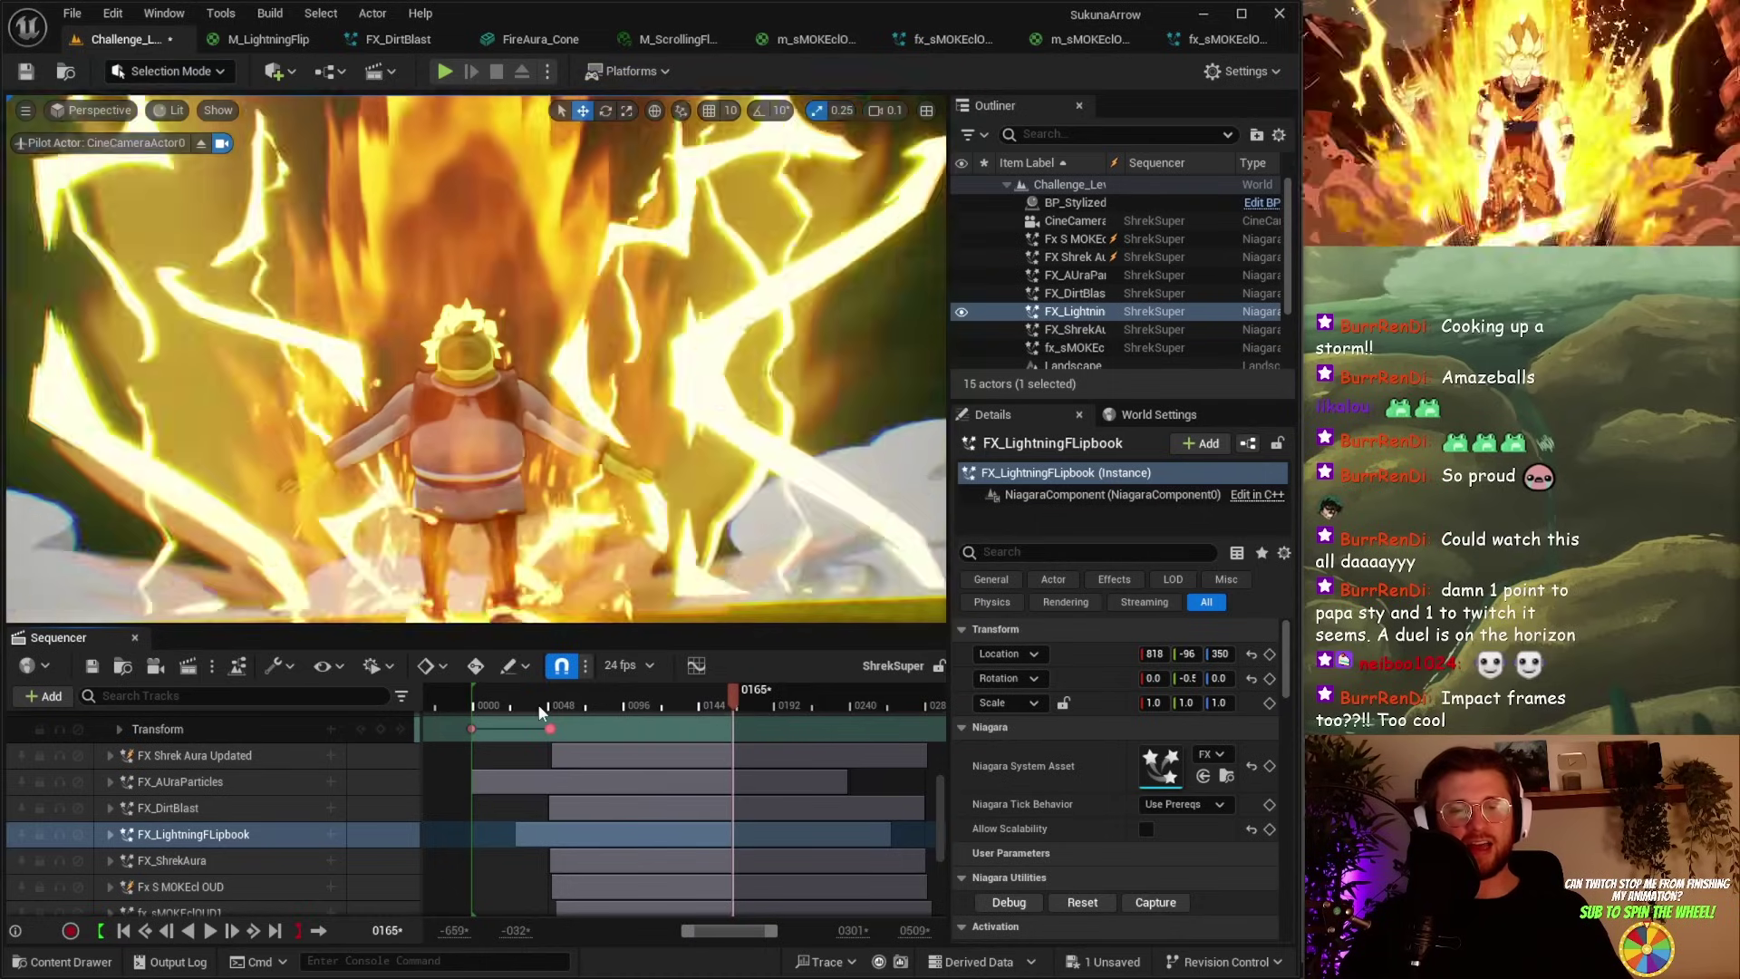
pyautogui.click(515, 702)
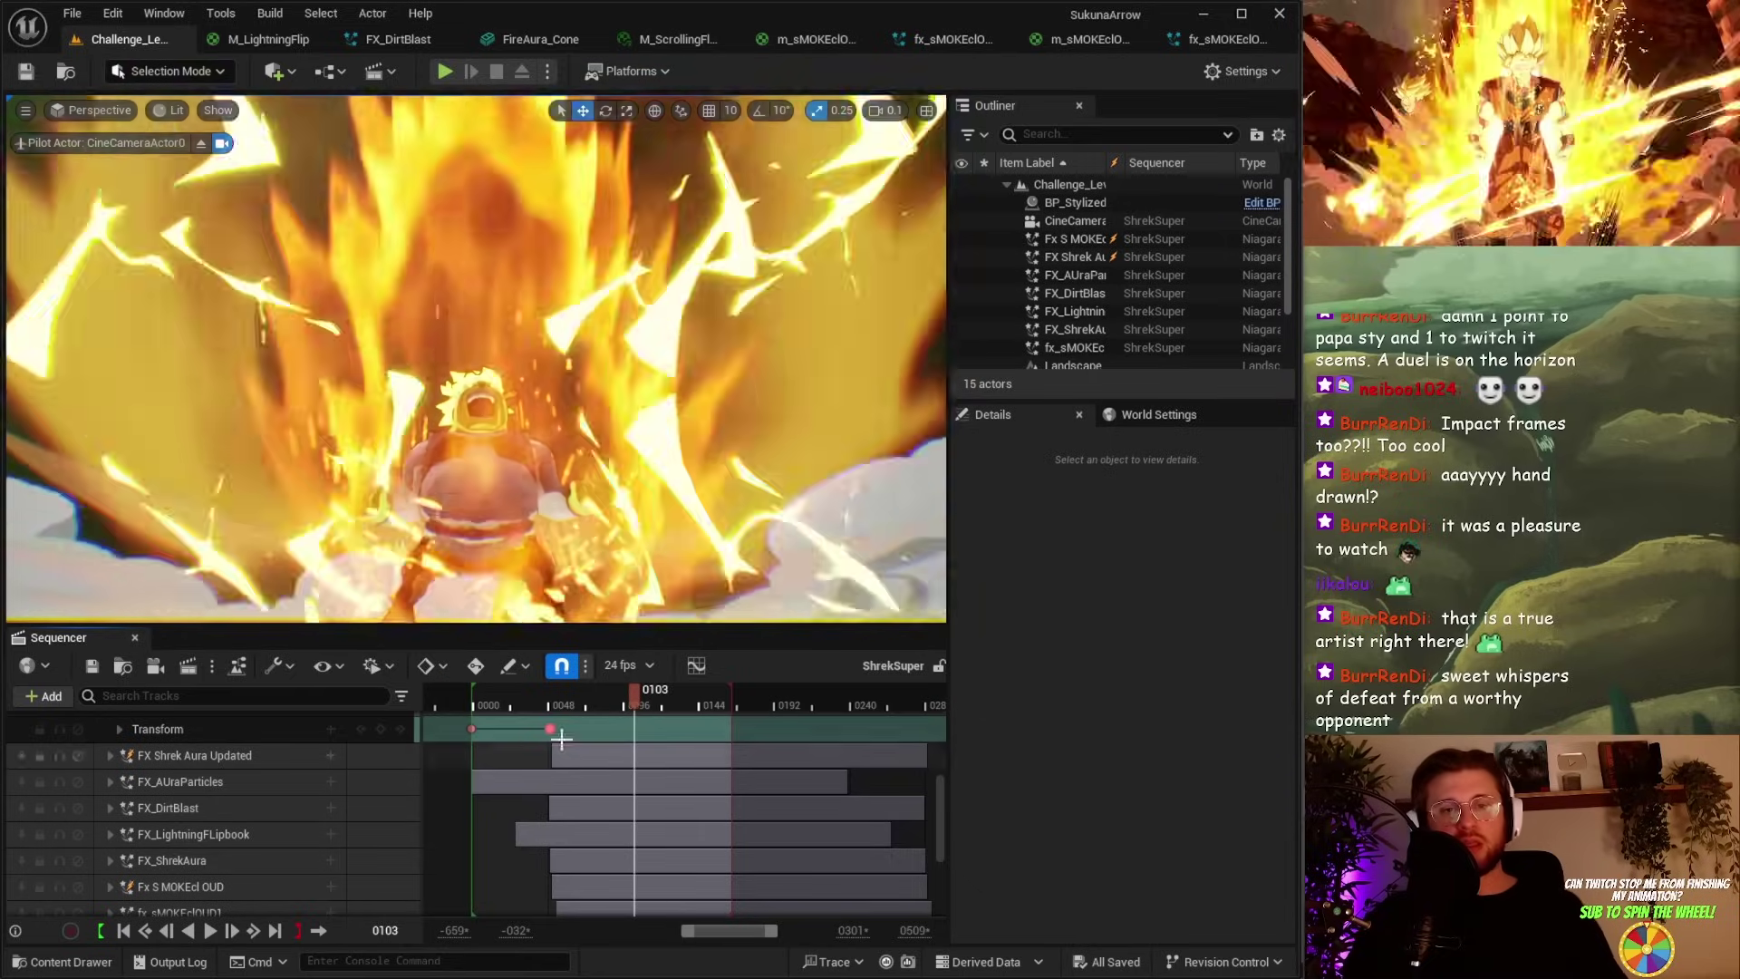
pyautogui.moveTo(629, 696); pyautogui.dragTo(492, 694)
pyautogui.press('space')
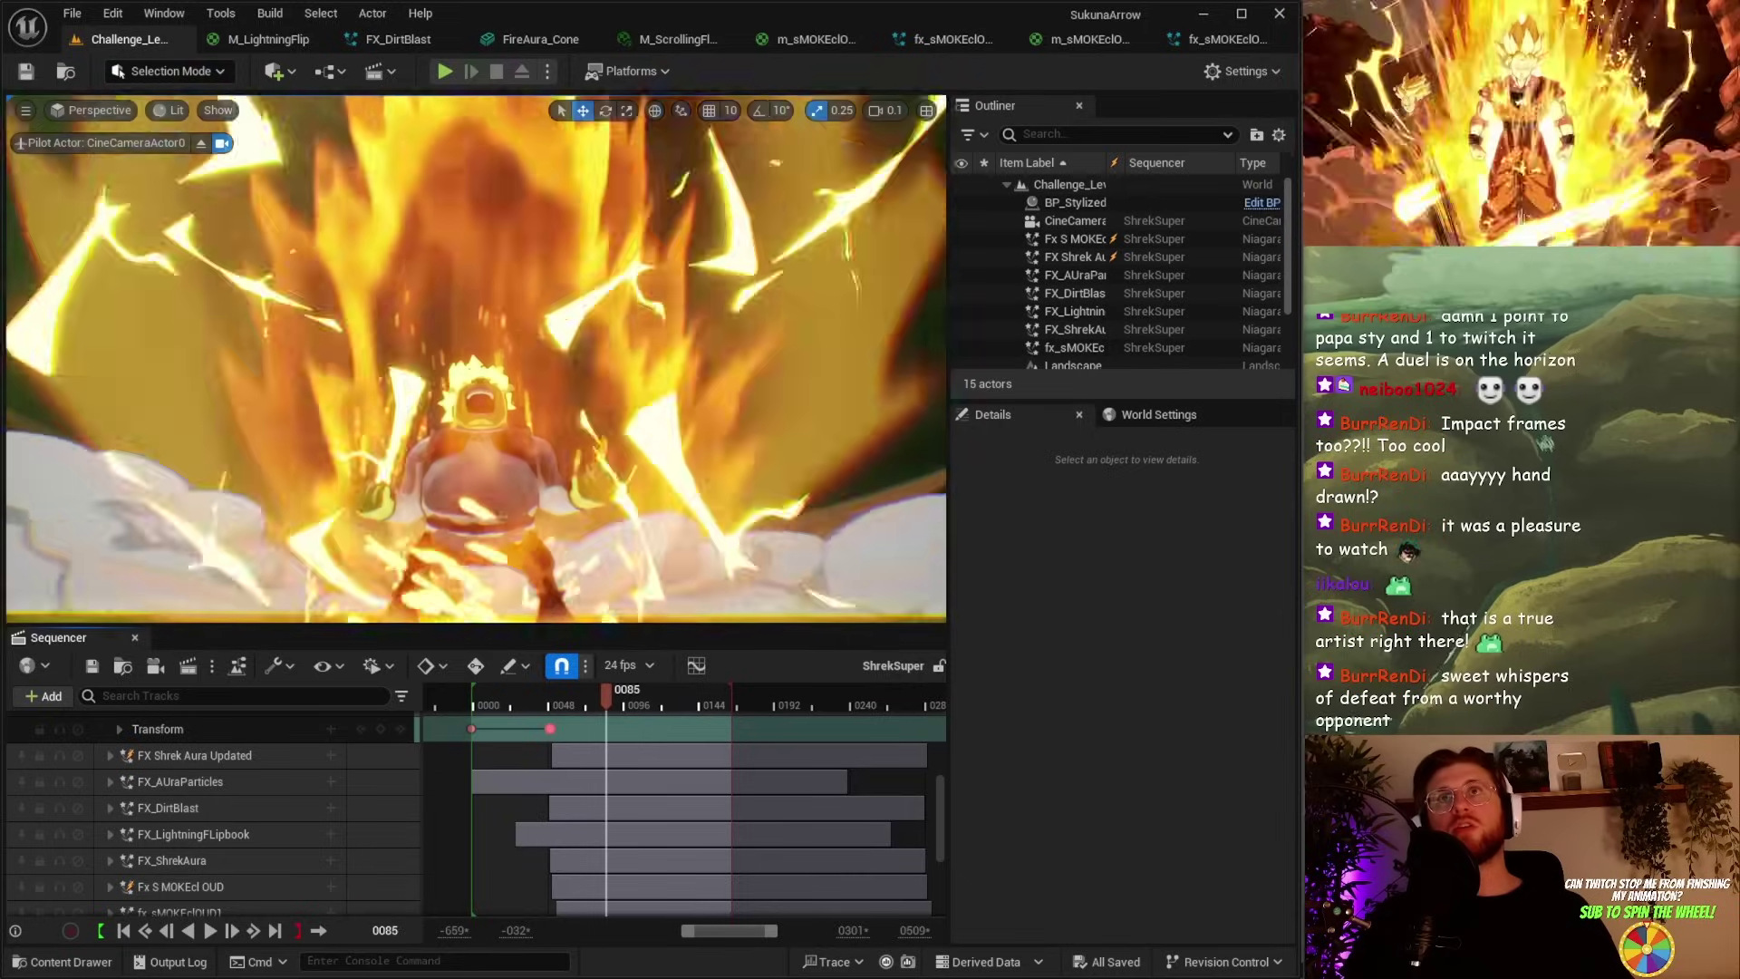
pyautogui.press('space')
pyautogui.hotkey('alt', 'Tab')
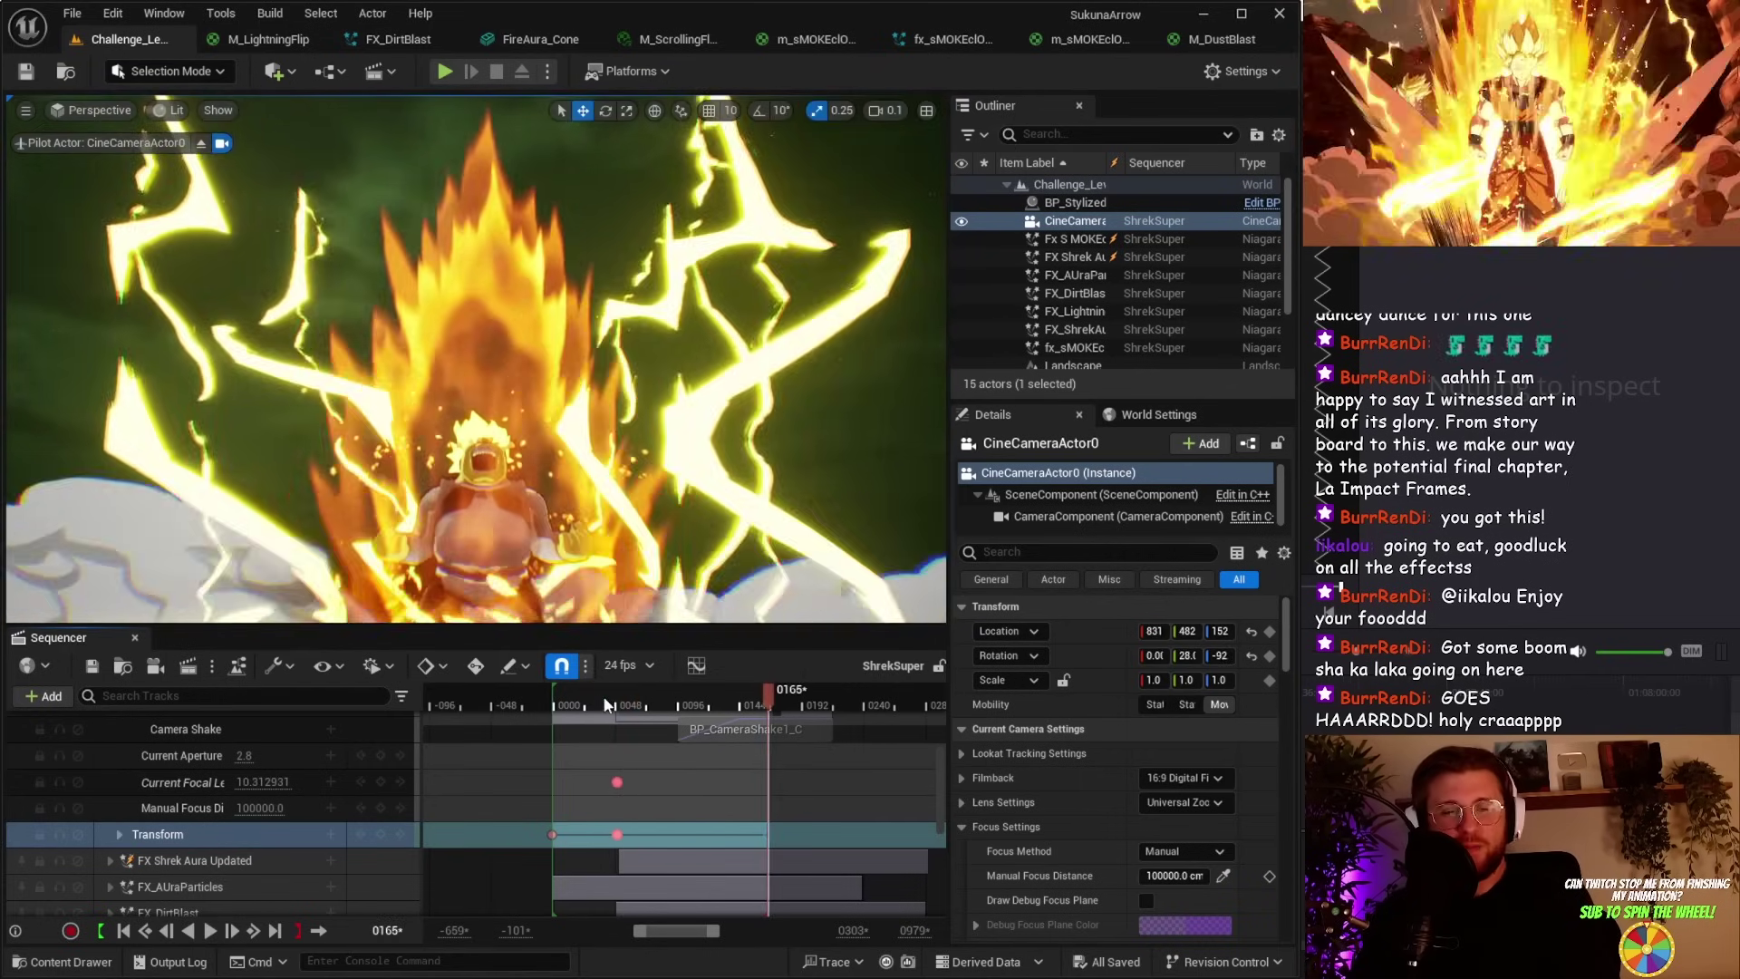
pyautogui.click(550, 706)
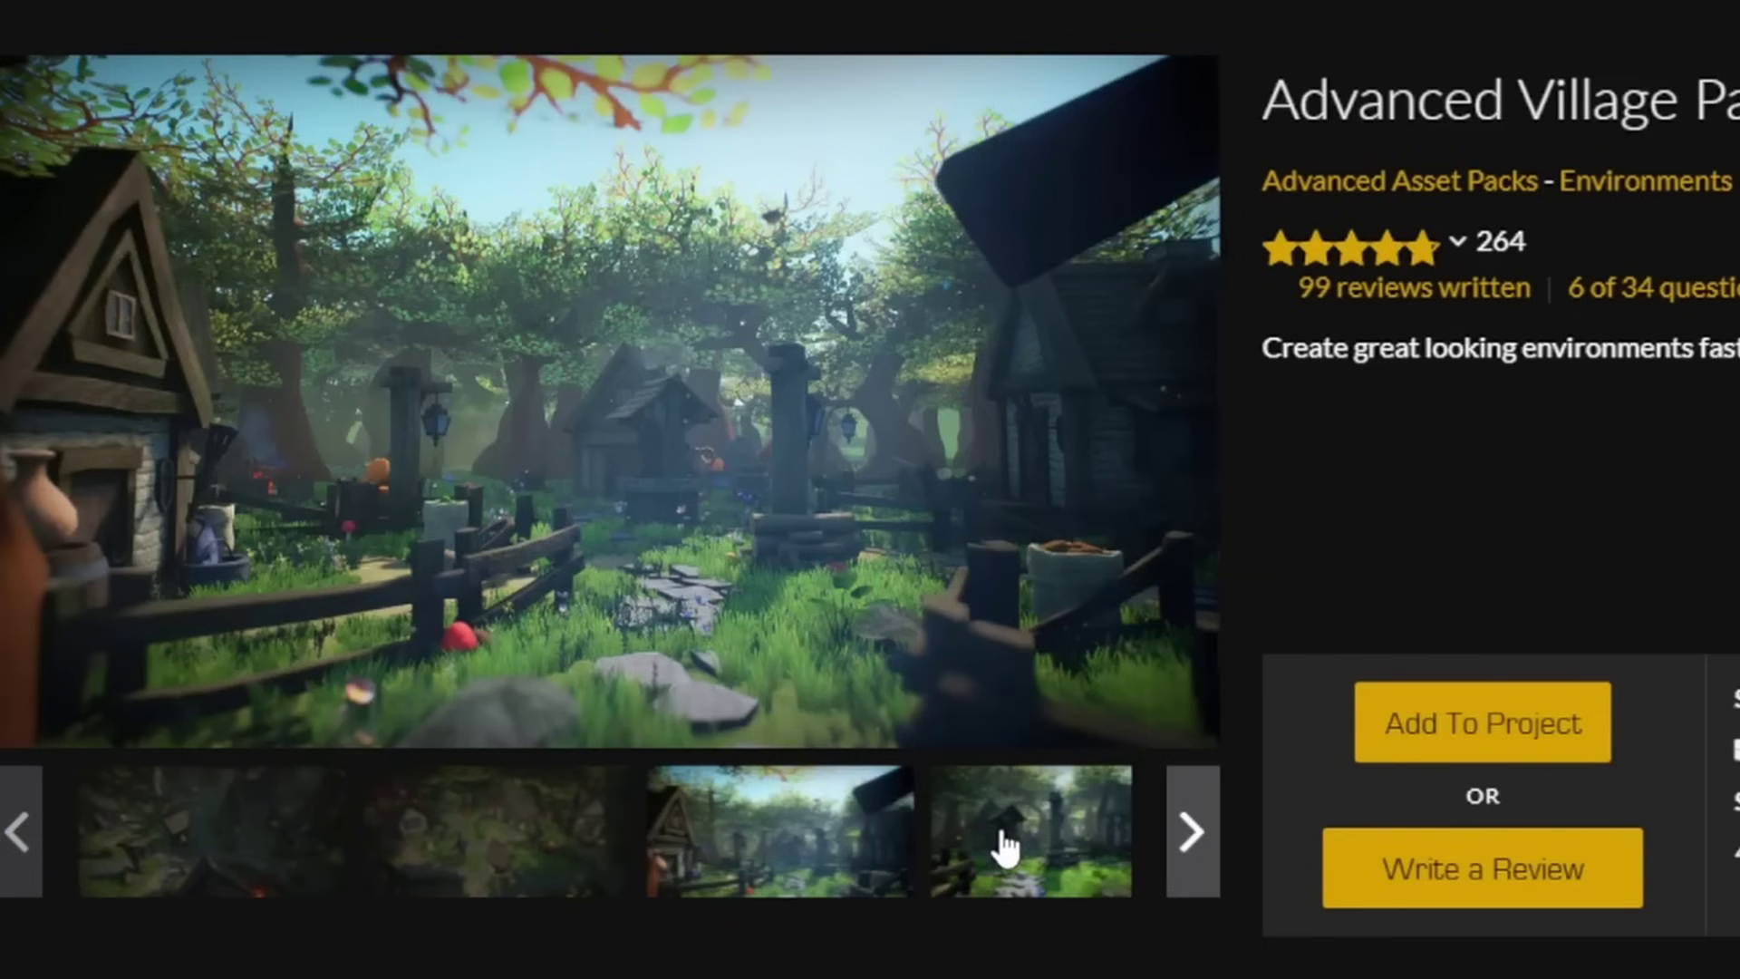
# Step: Examine the preview images and description of the Advanced Village and Dreamscape environment packs in the Epic Games Marketplace
pyautogui.click(999, 847)
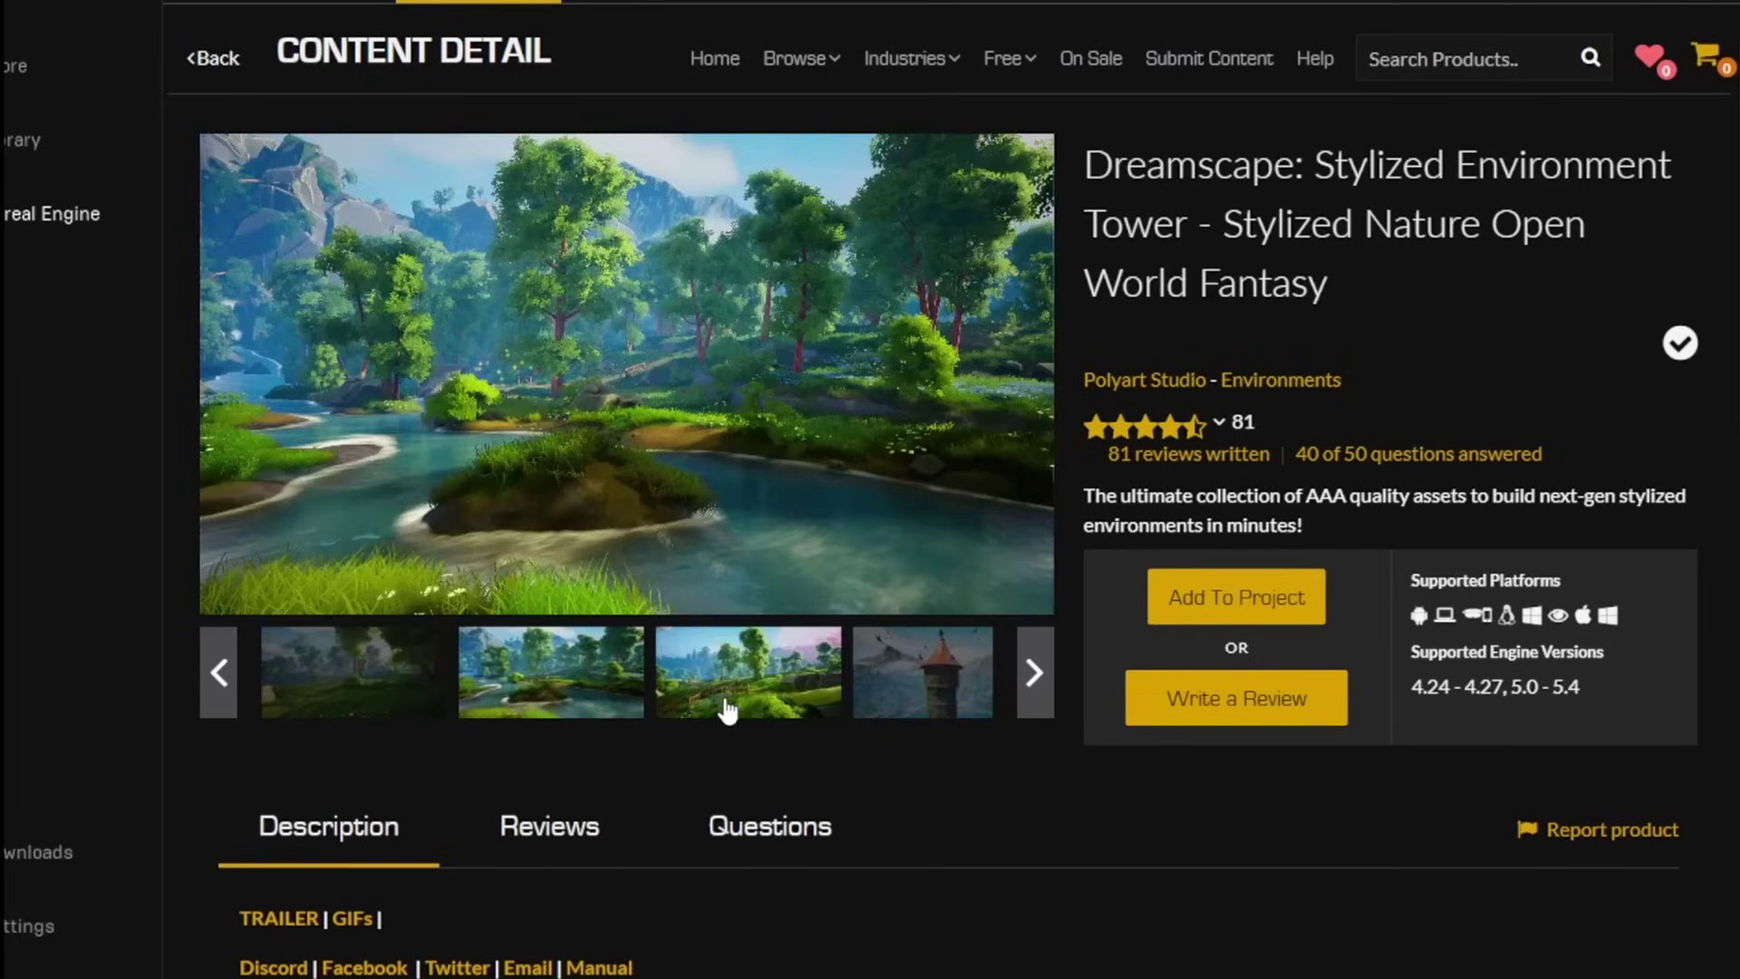
pyautogui.click(889, 707)
pyautogui.click(1039, 691)
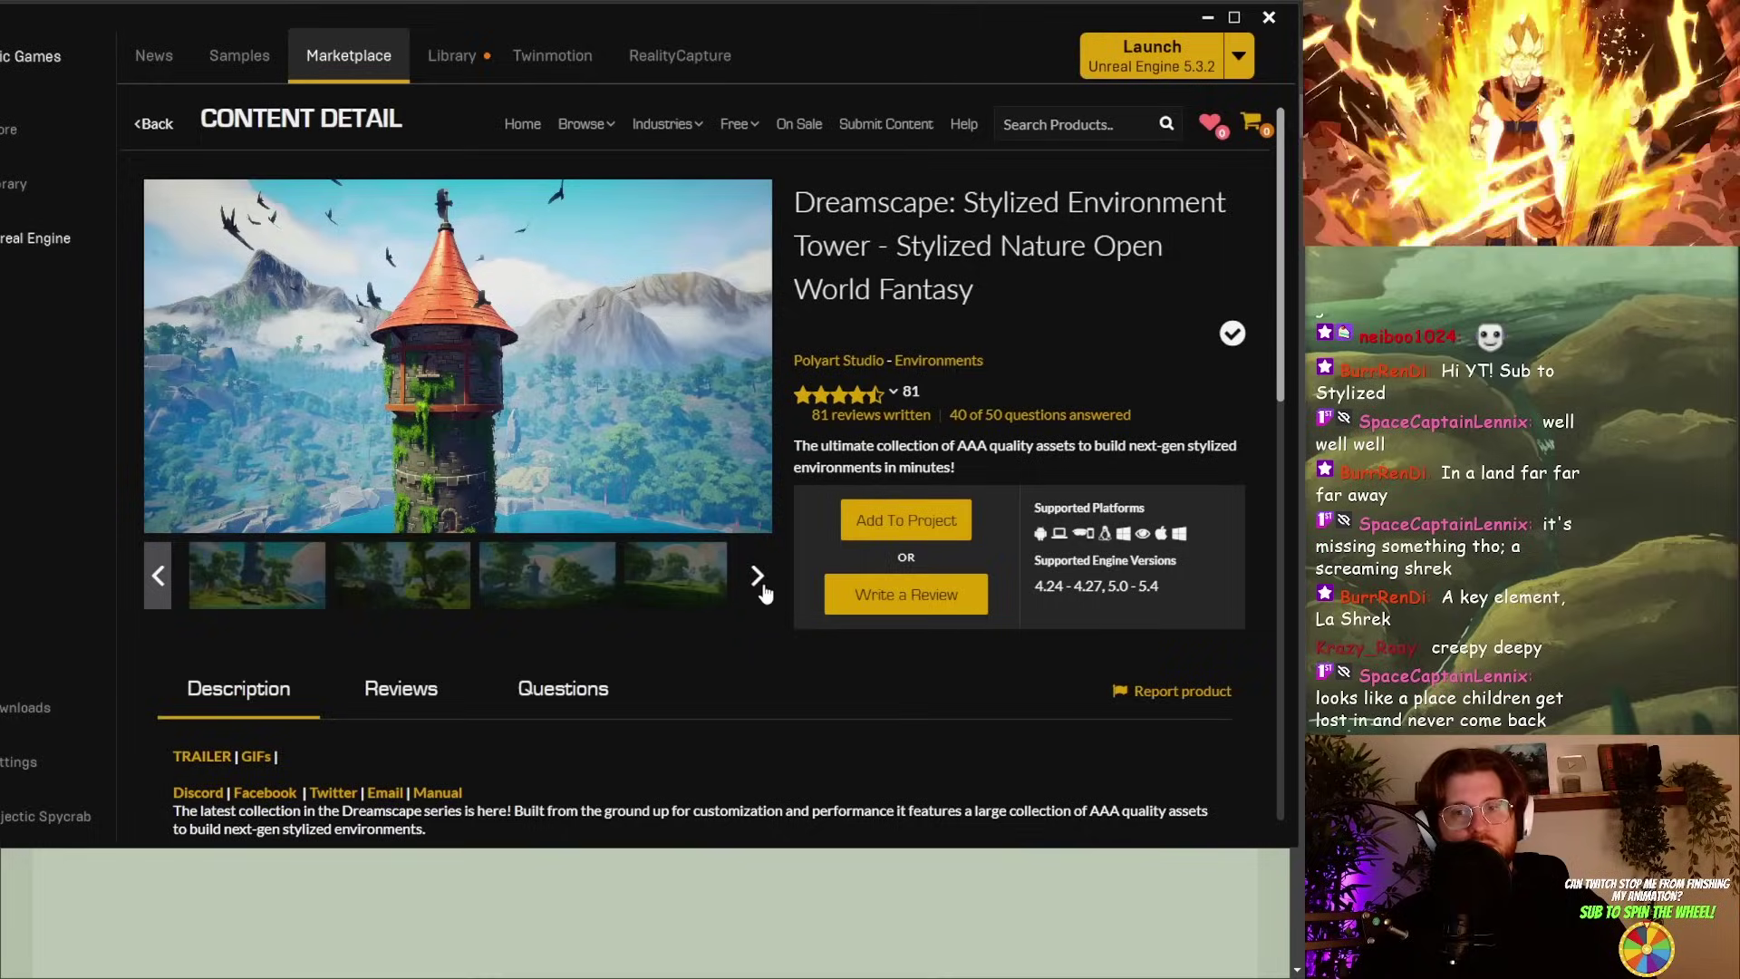
pyautogui.click(627, 571)
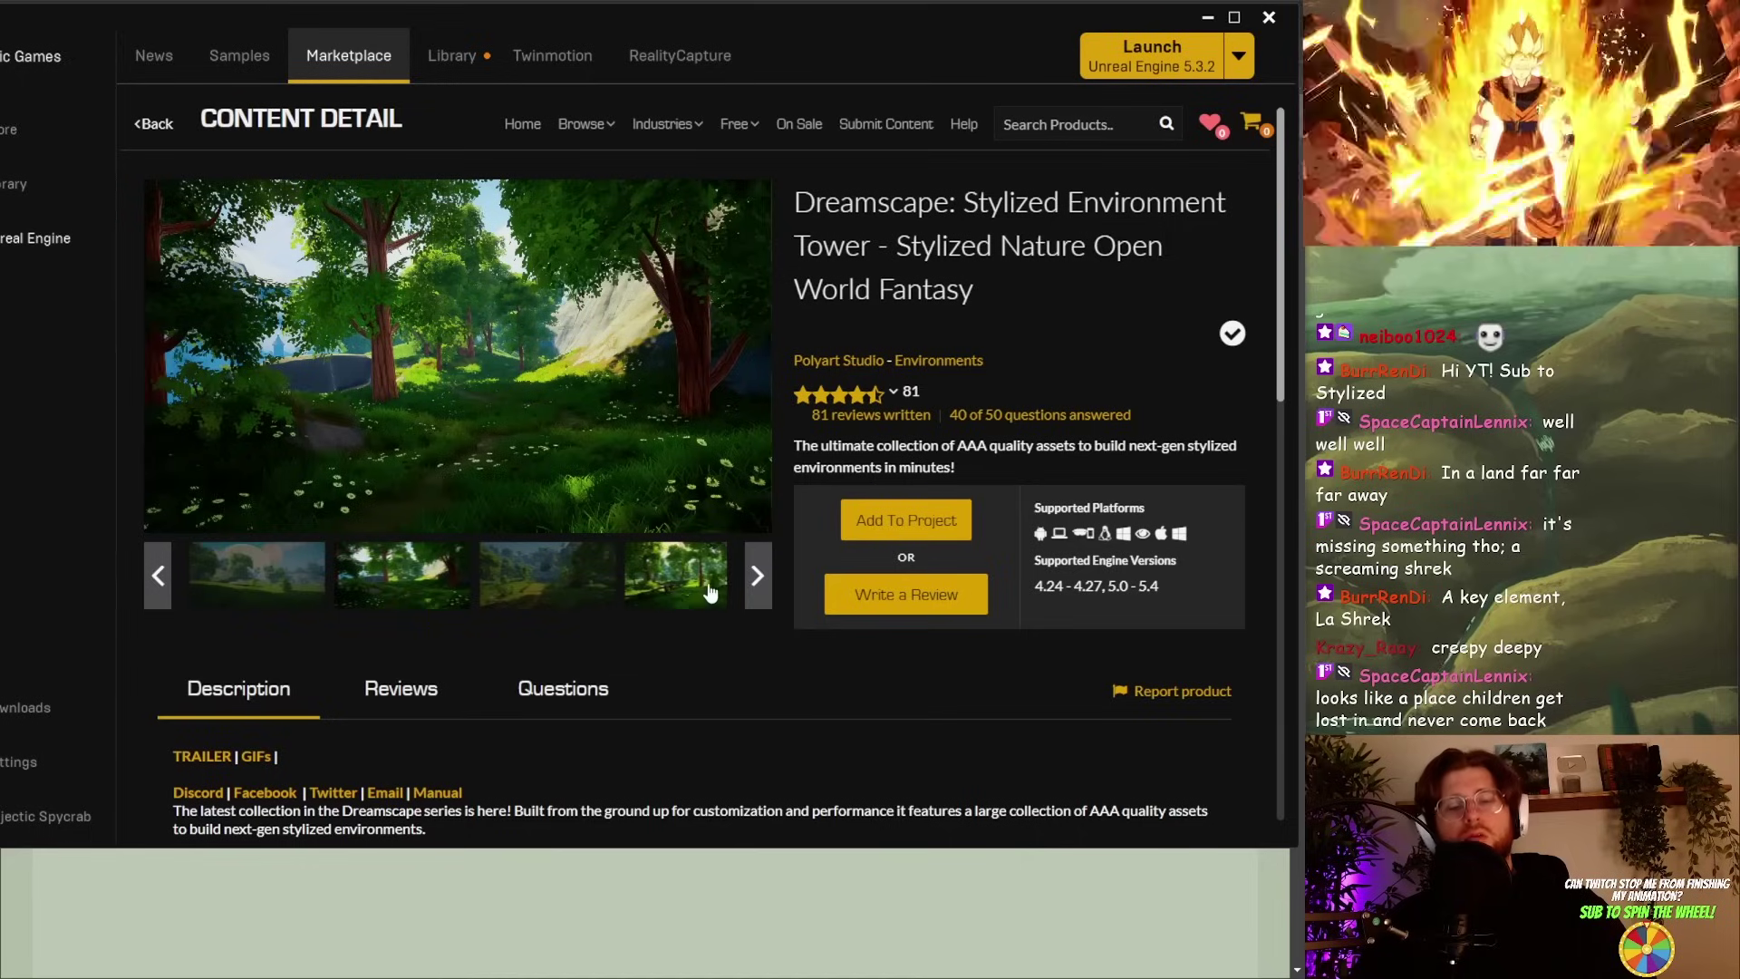
pyautogui.scroll(-1, 610, 610)
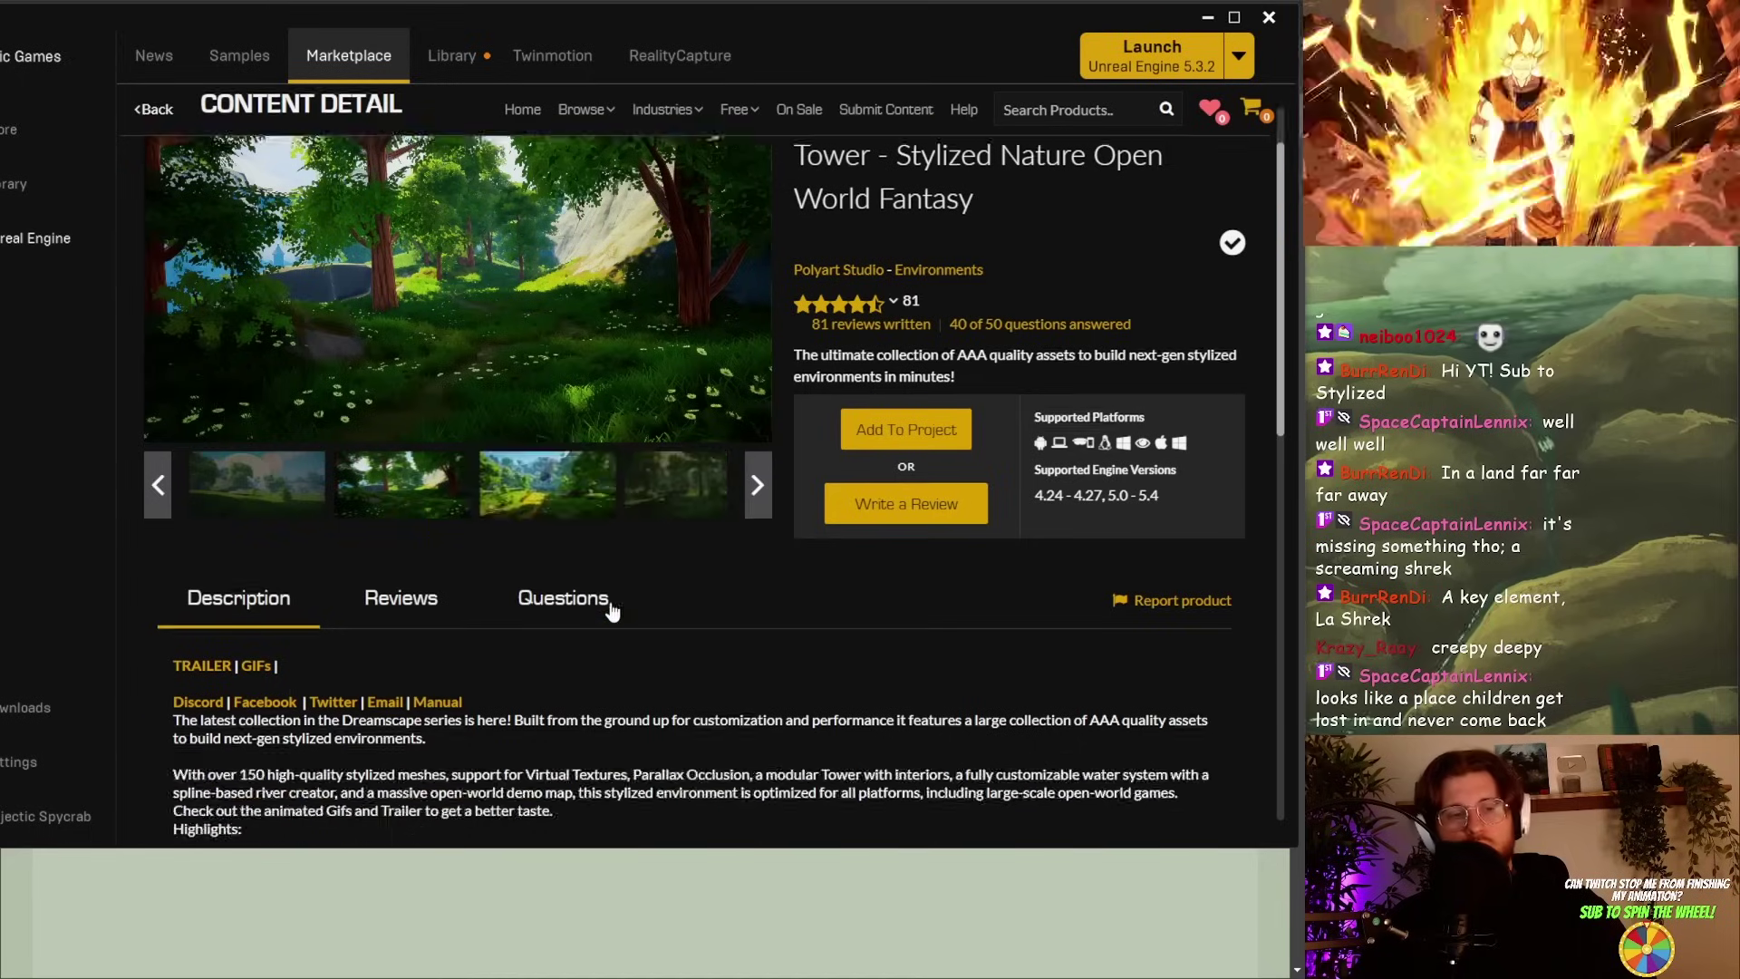
# Step: Switch to Unreal Engine and place the SM_Terrain_01, SM_Terrain_02 and SM_Terrain_03 meshes as background mountains in Challenge_Level
pyautogui.click(315, 668)
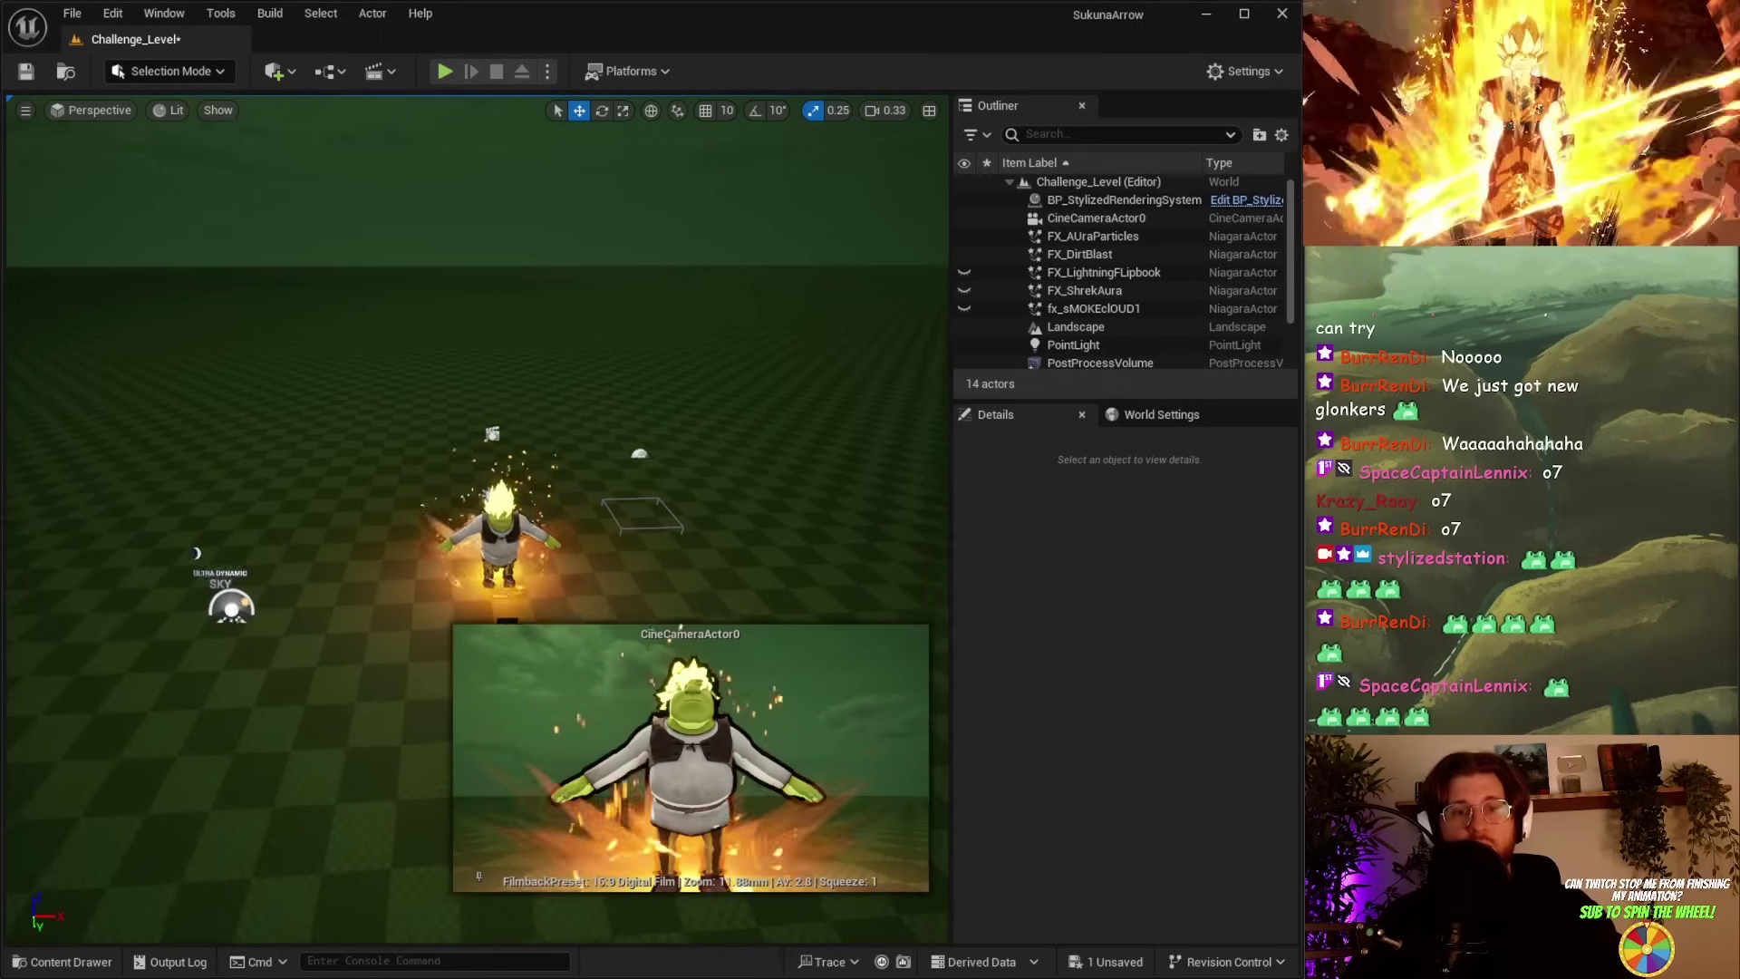
pyautogui.hotkey('ctrl', 'space')
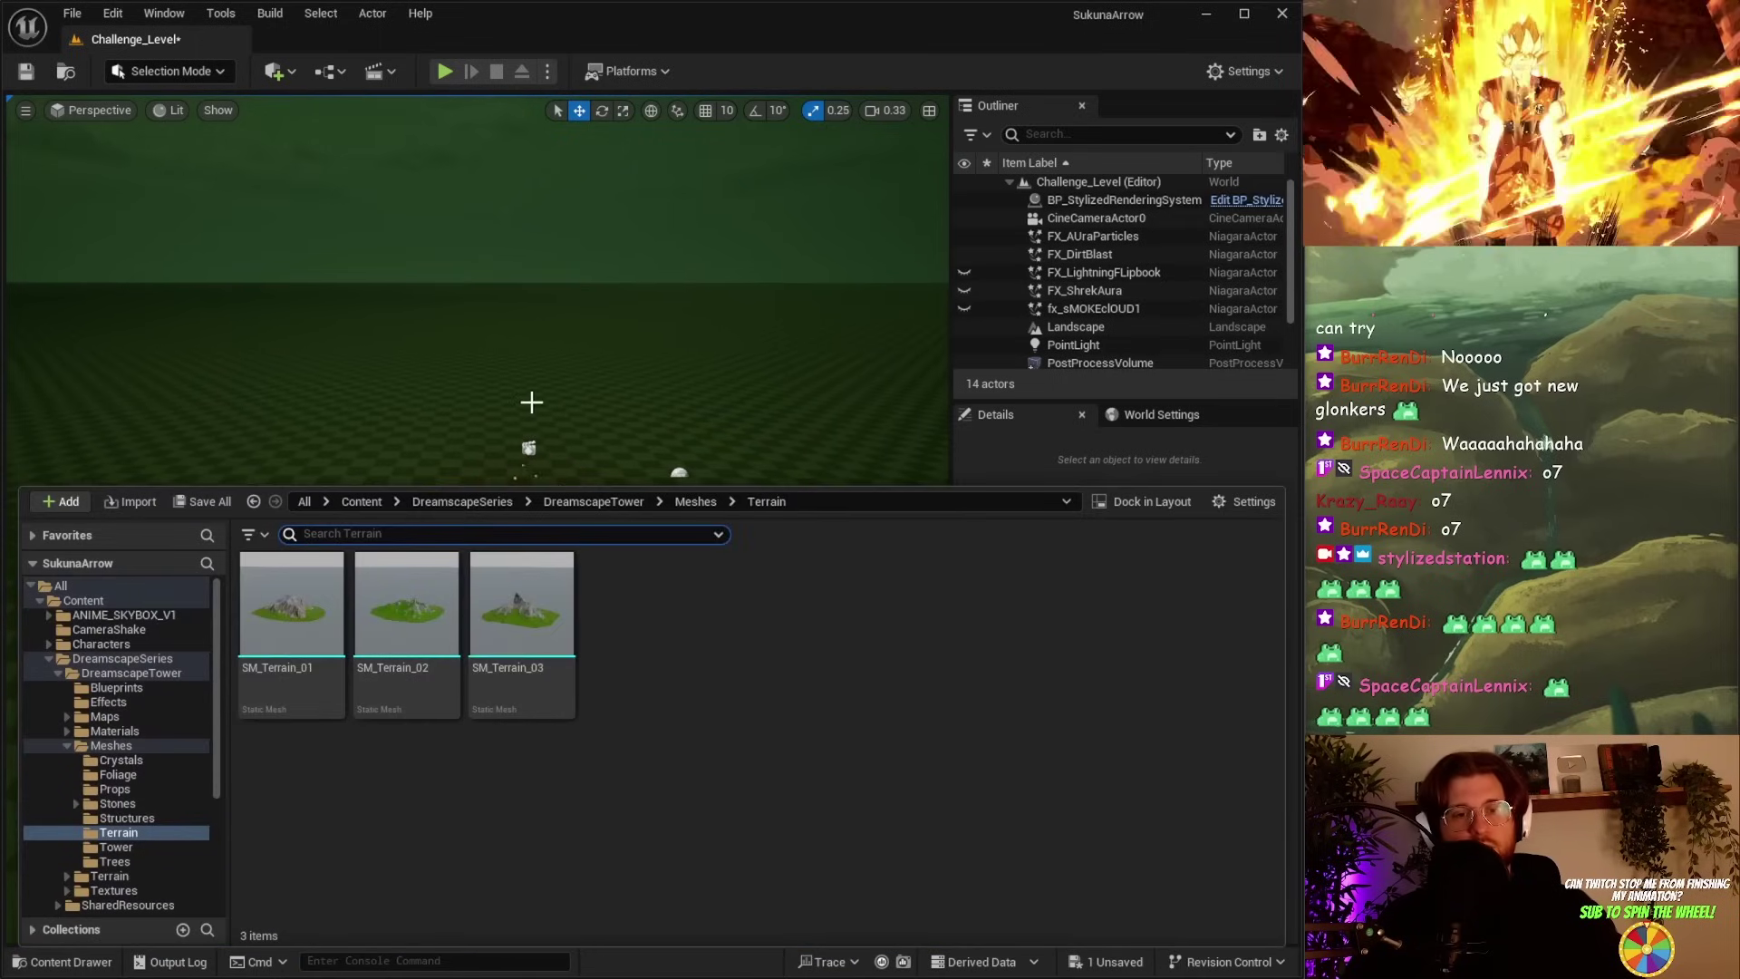
pyautogui.moveTo(272, 530); pyautogui.dragTo(262, 293)
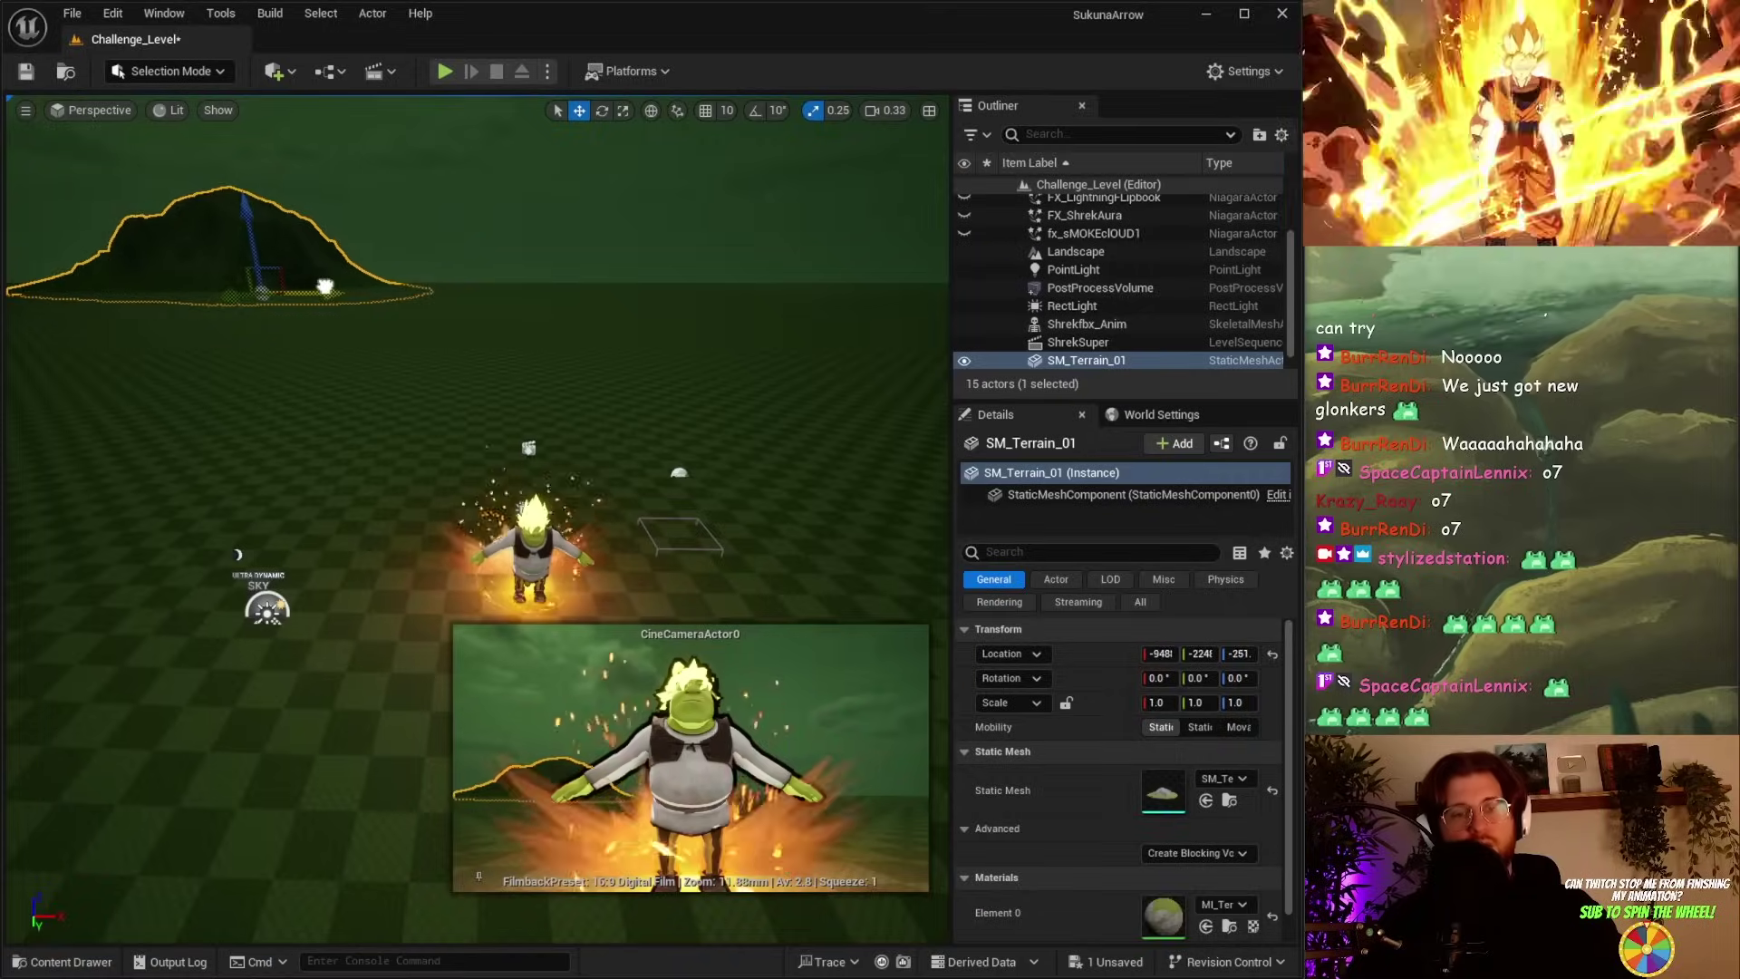
pyautogui.hotkey('ctrl', 'space')
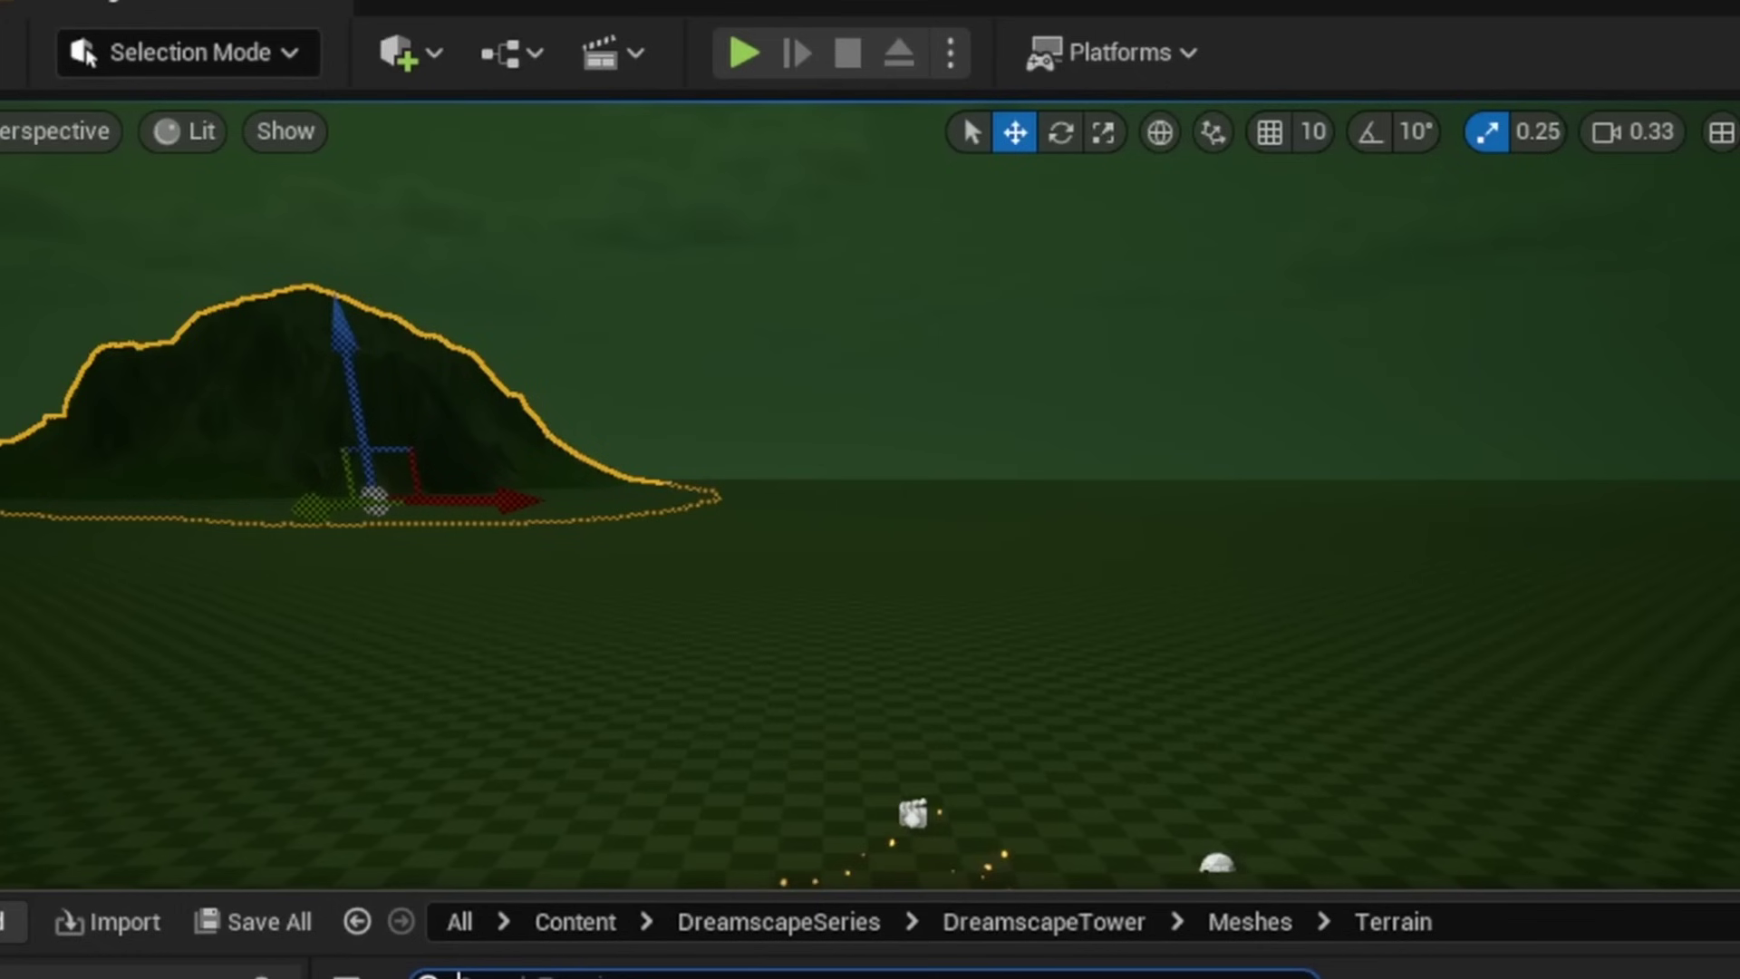
pyautogui.moveTo(781, 518); pyautogui.dragTo(916, 466)
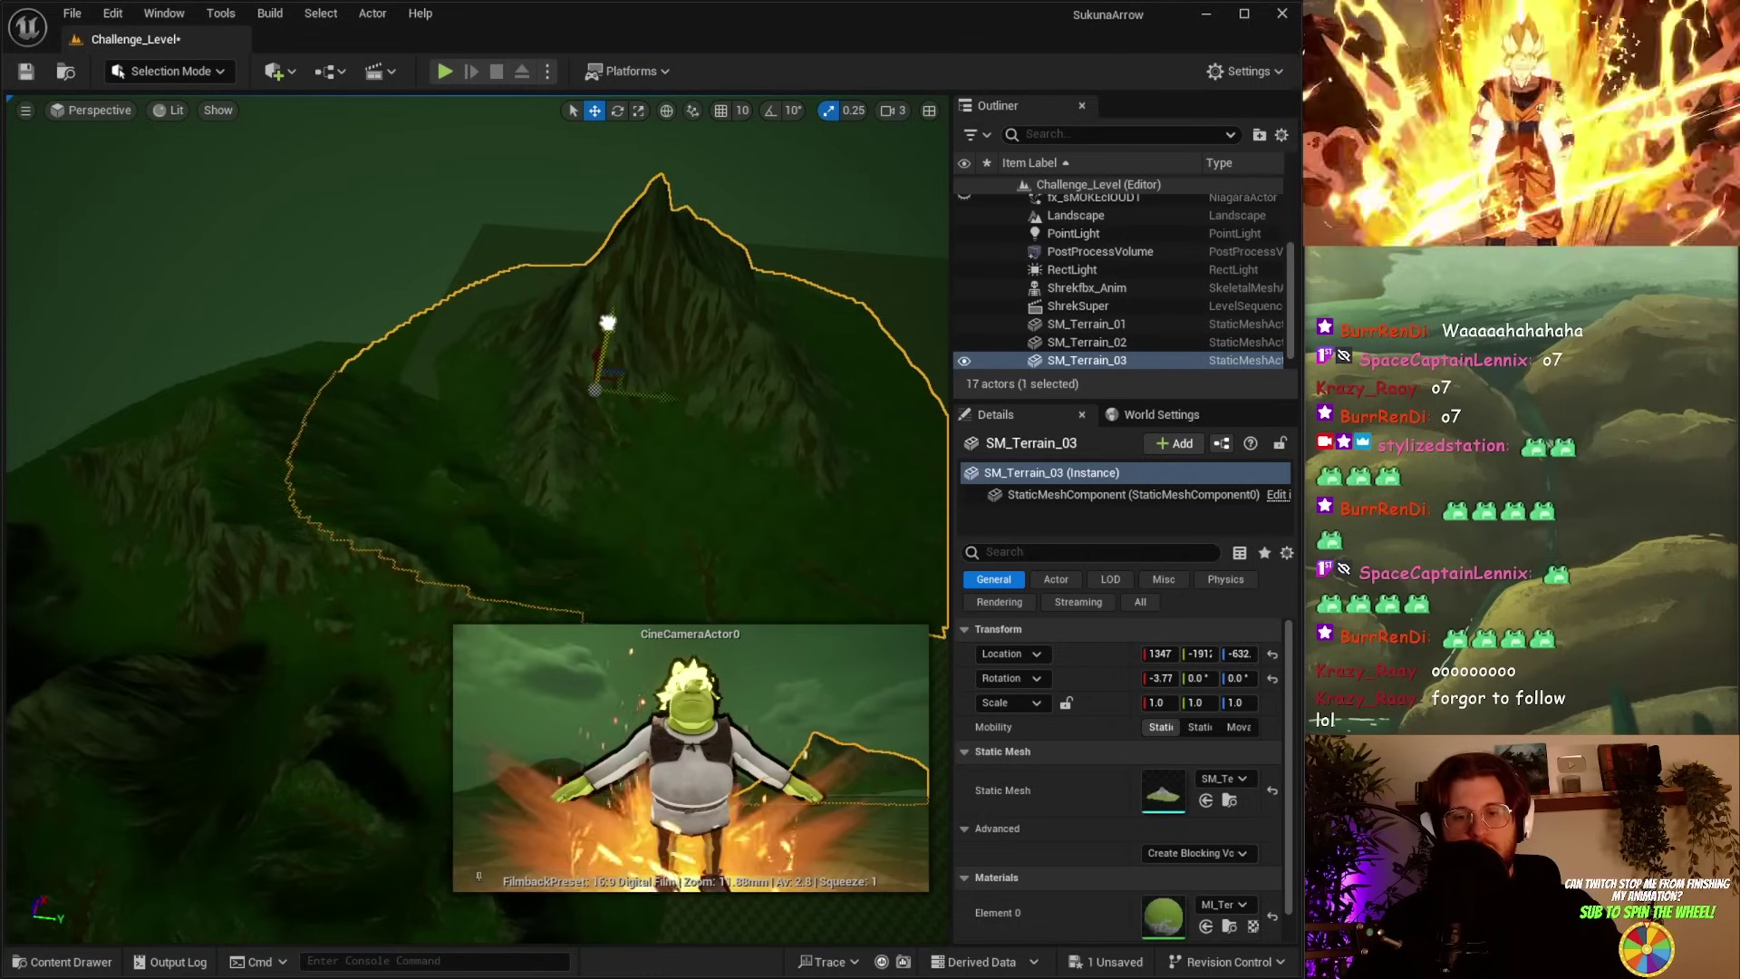
# Step: Rotate and reposition the SM_Terrain_03 mountain so it sits in the background behind Shrek
pyautogui.moveTo(606, 324); pyautogui.dragTo(733, 324)
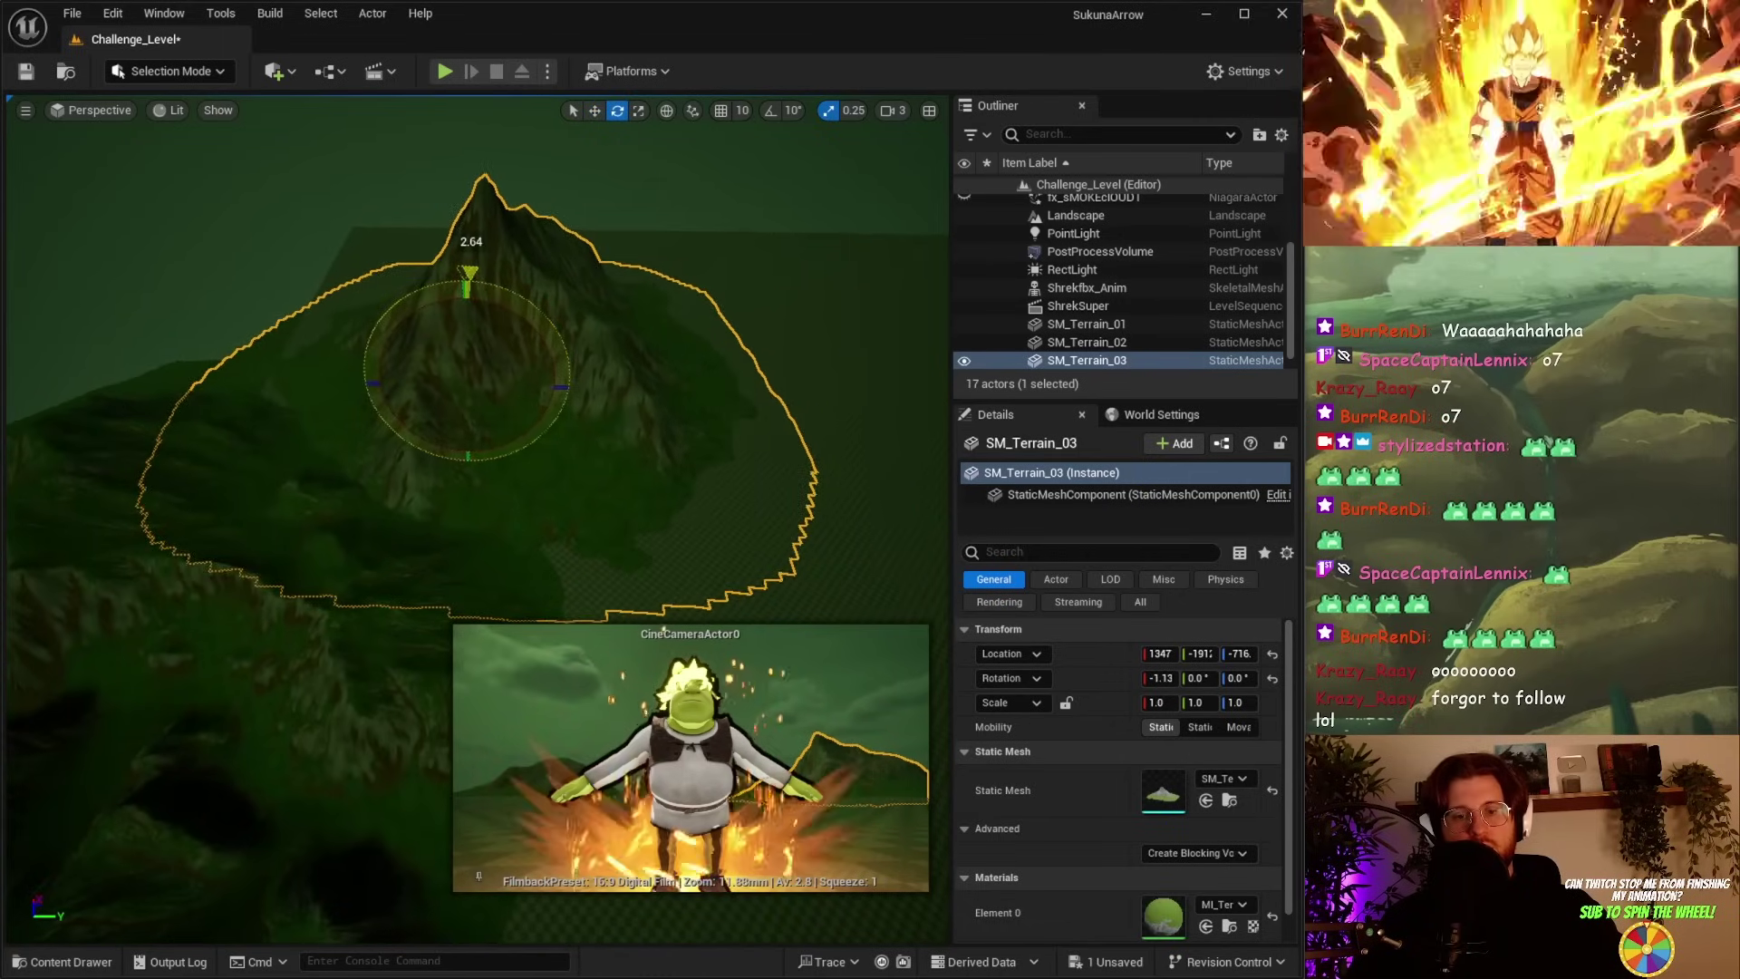
pyautogui.moveTo(469, 272); pyautogui.dragTo(634, 272)
pyautogui.moveTo(706, 325); pyautogui.dragTo(779, 330)
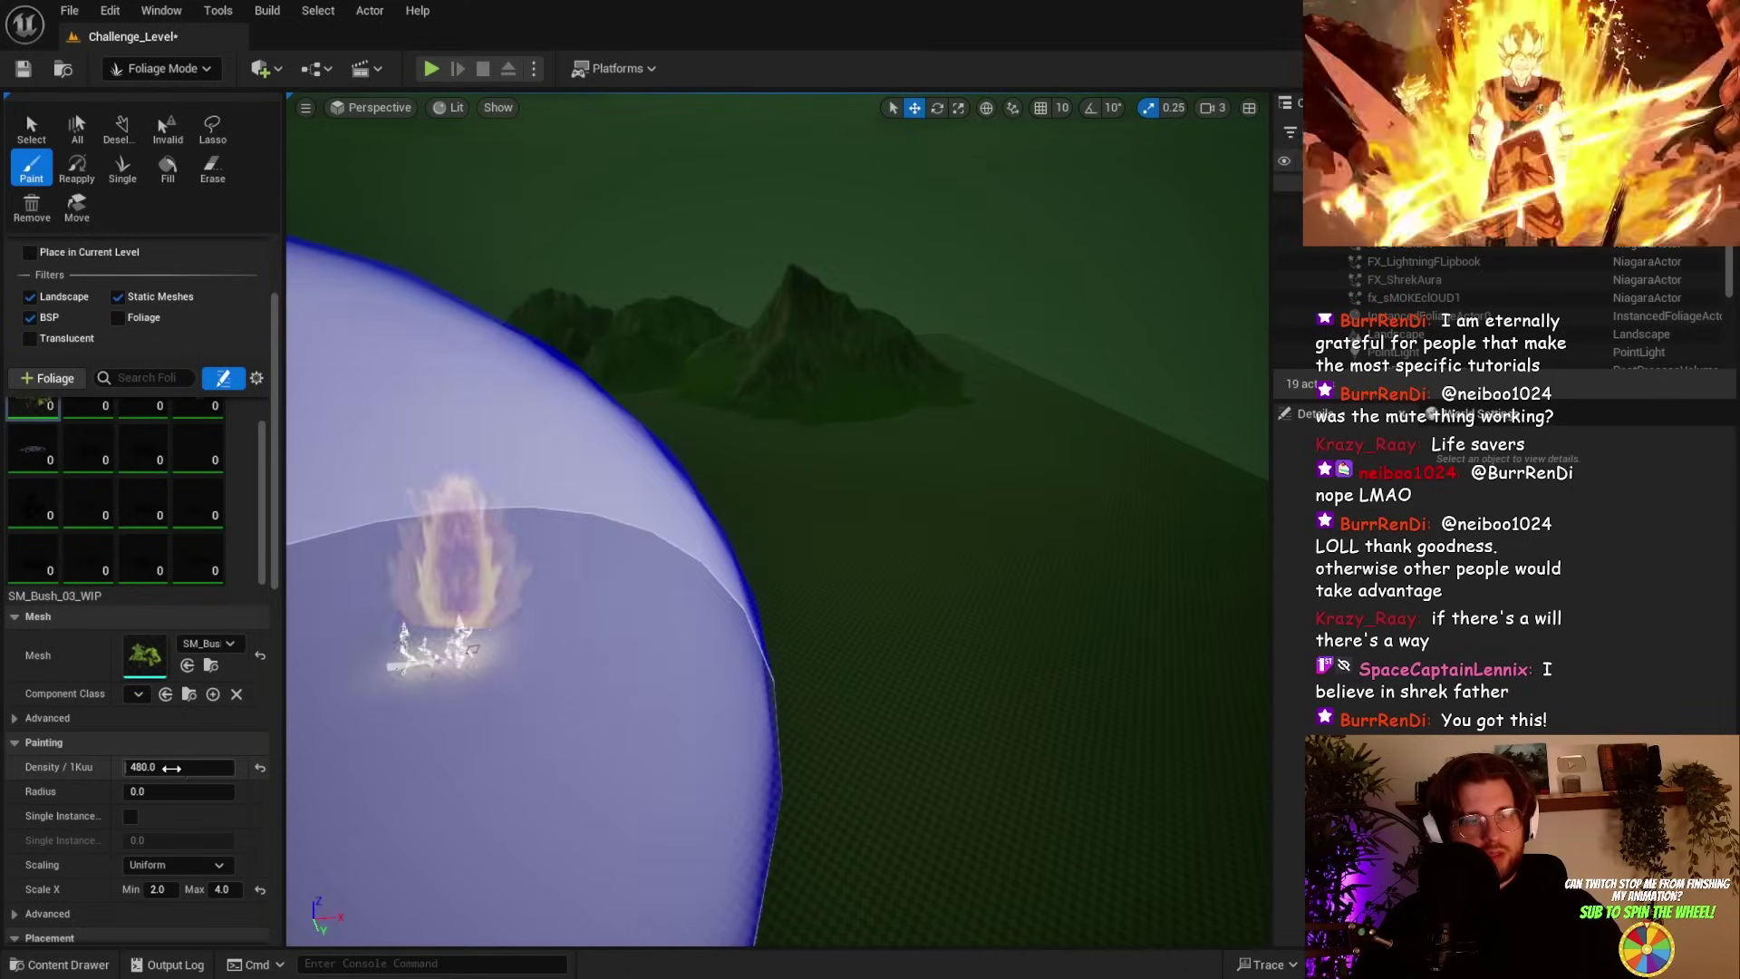
# Step: Set the SM_Bush_03_WIP foliage density to 2, try painting a patch of bushes around Shrek, and undo the painting
pyautogui.click(172, 768)
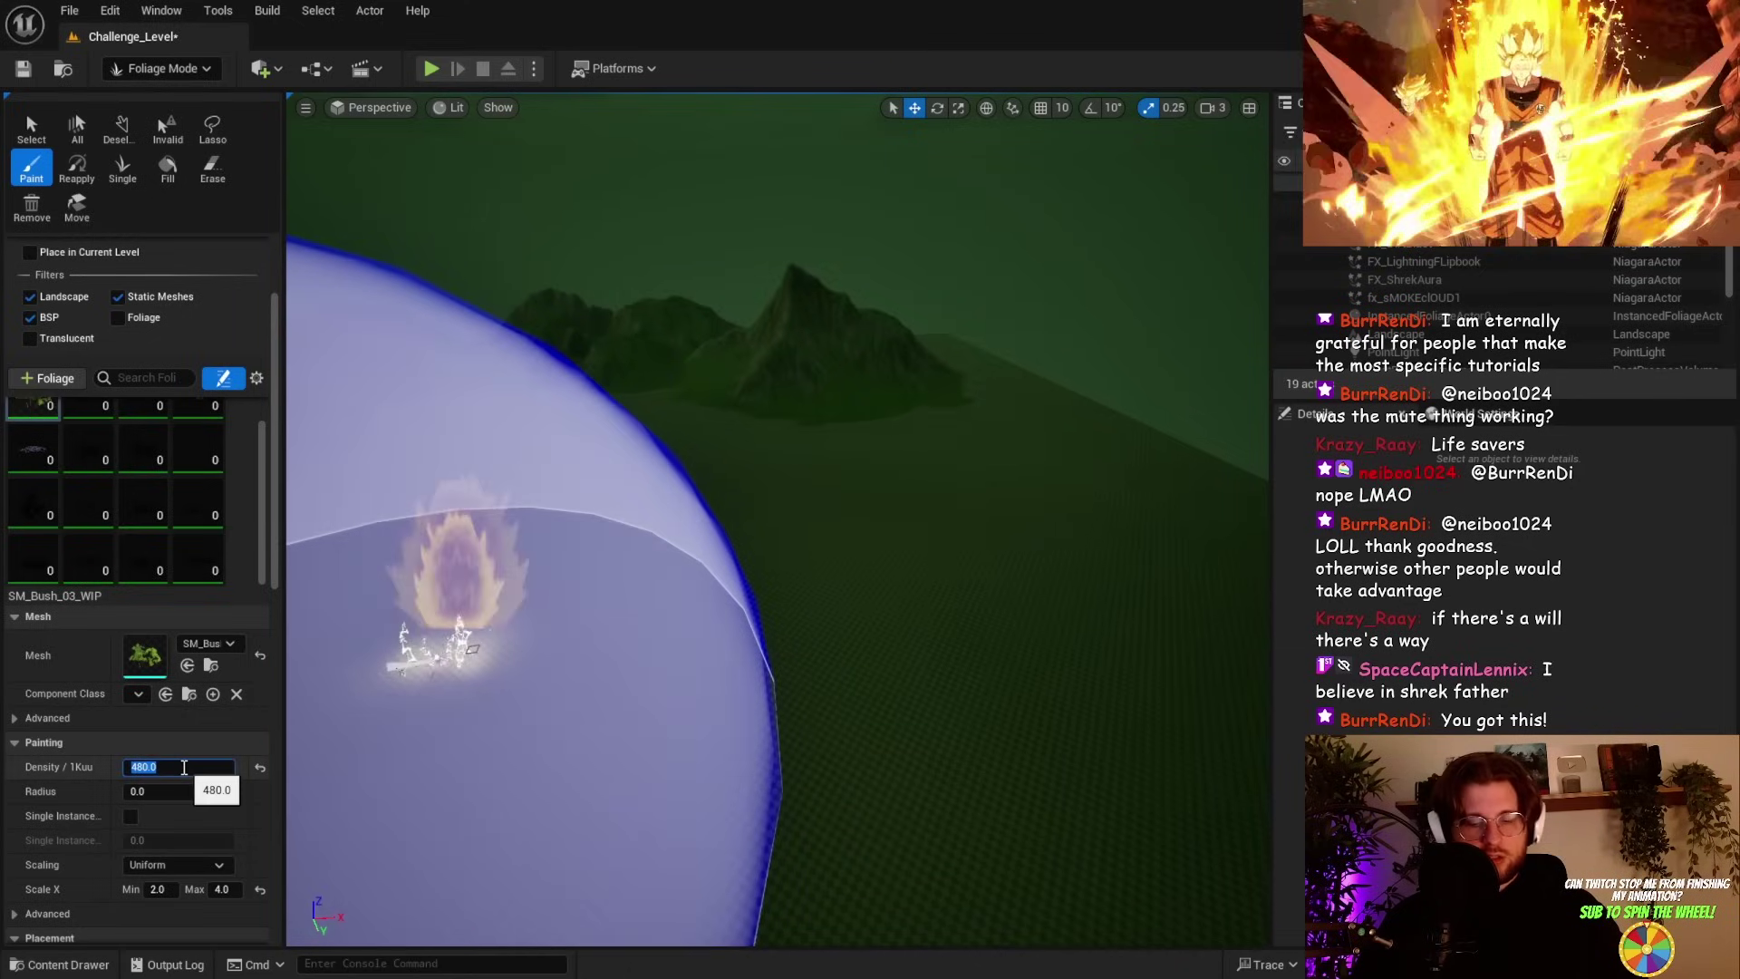
pyautogui.write('2')
pyautogui.press('Return')
pyautogui.click(775, 580)
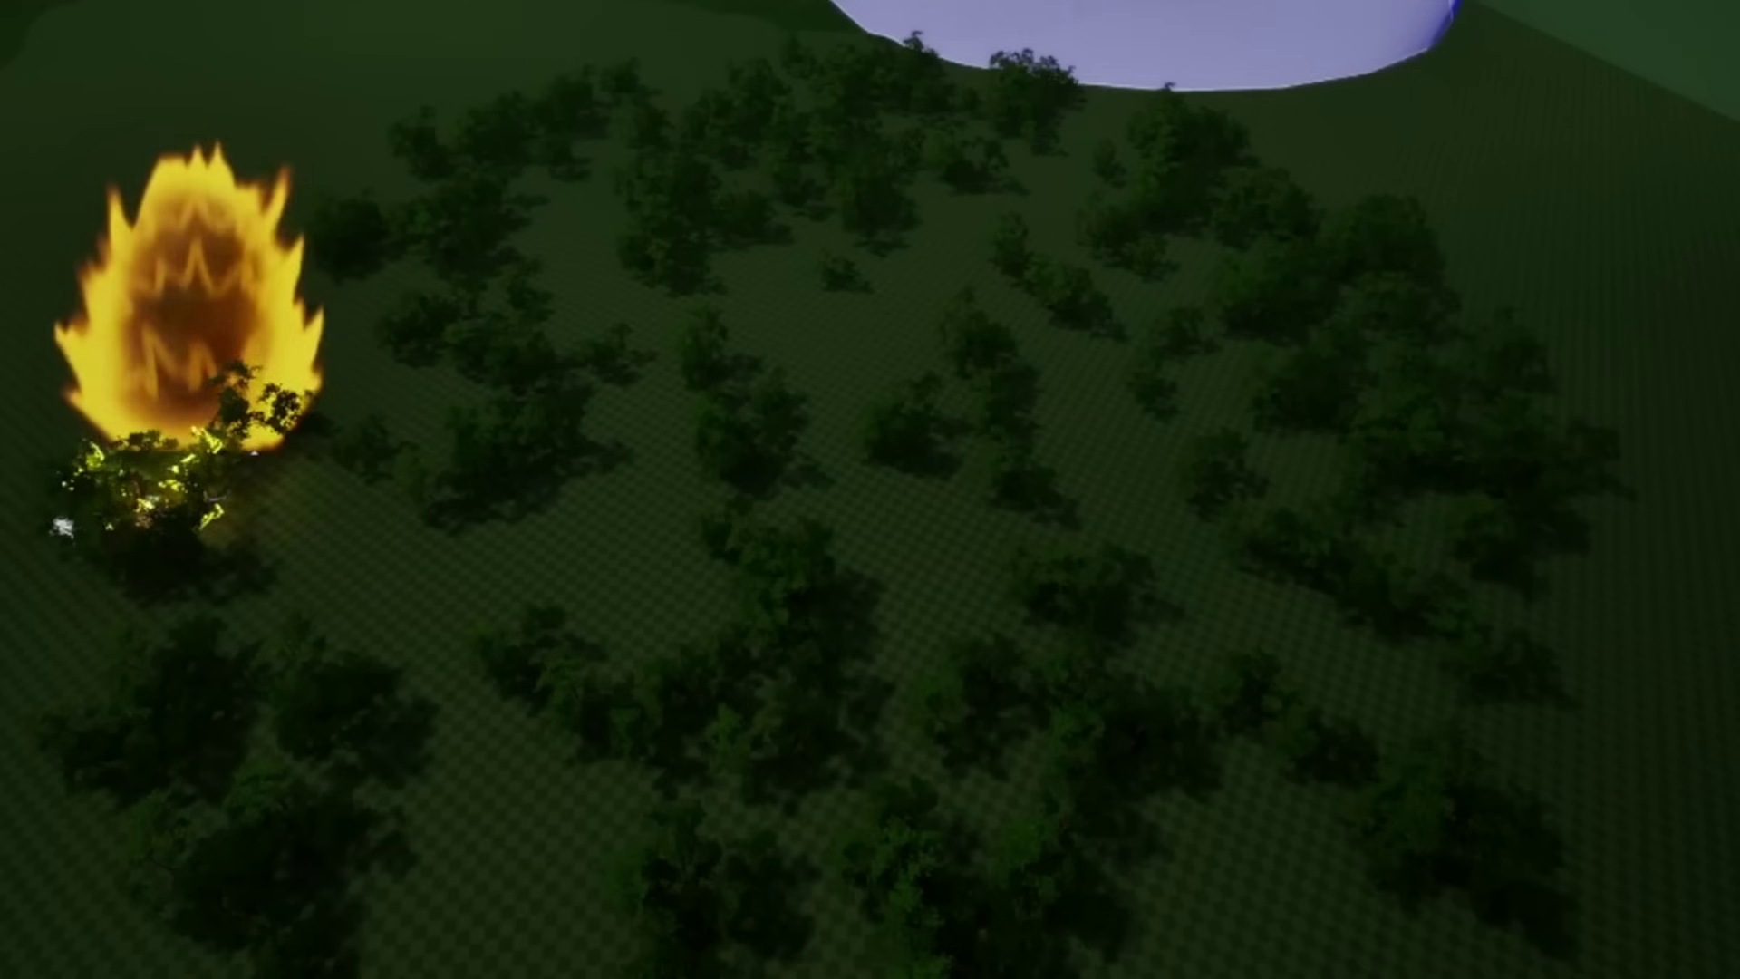
pyautogui.hotkey('ctrl', 'z')
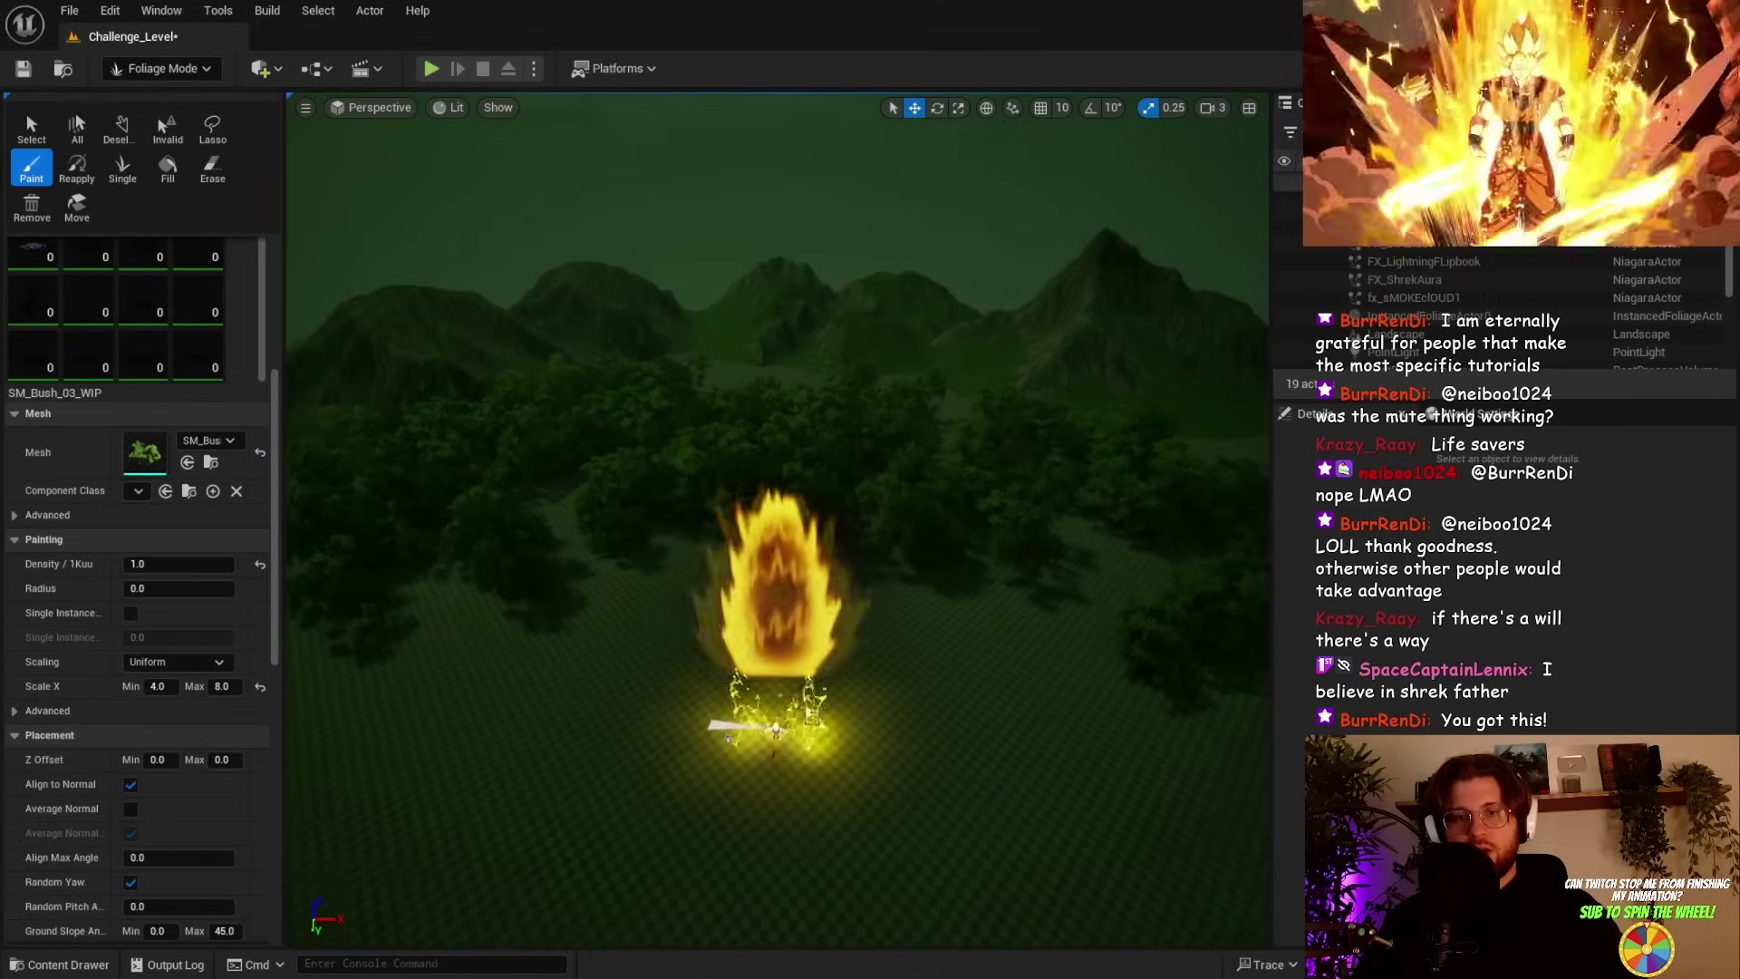
pyautogui.press('w')
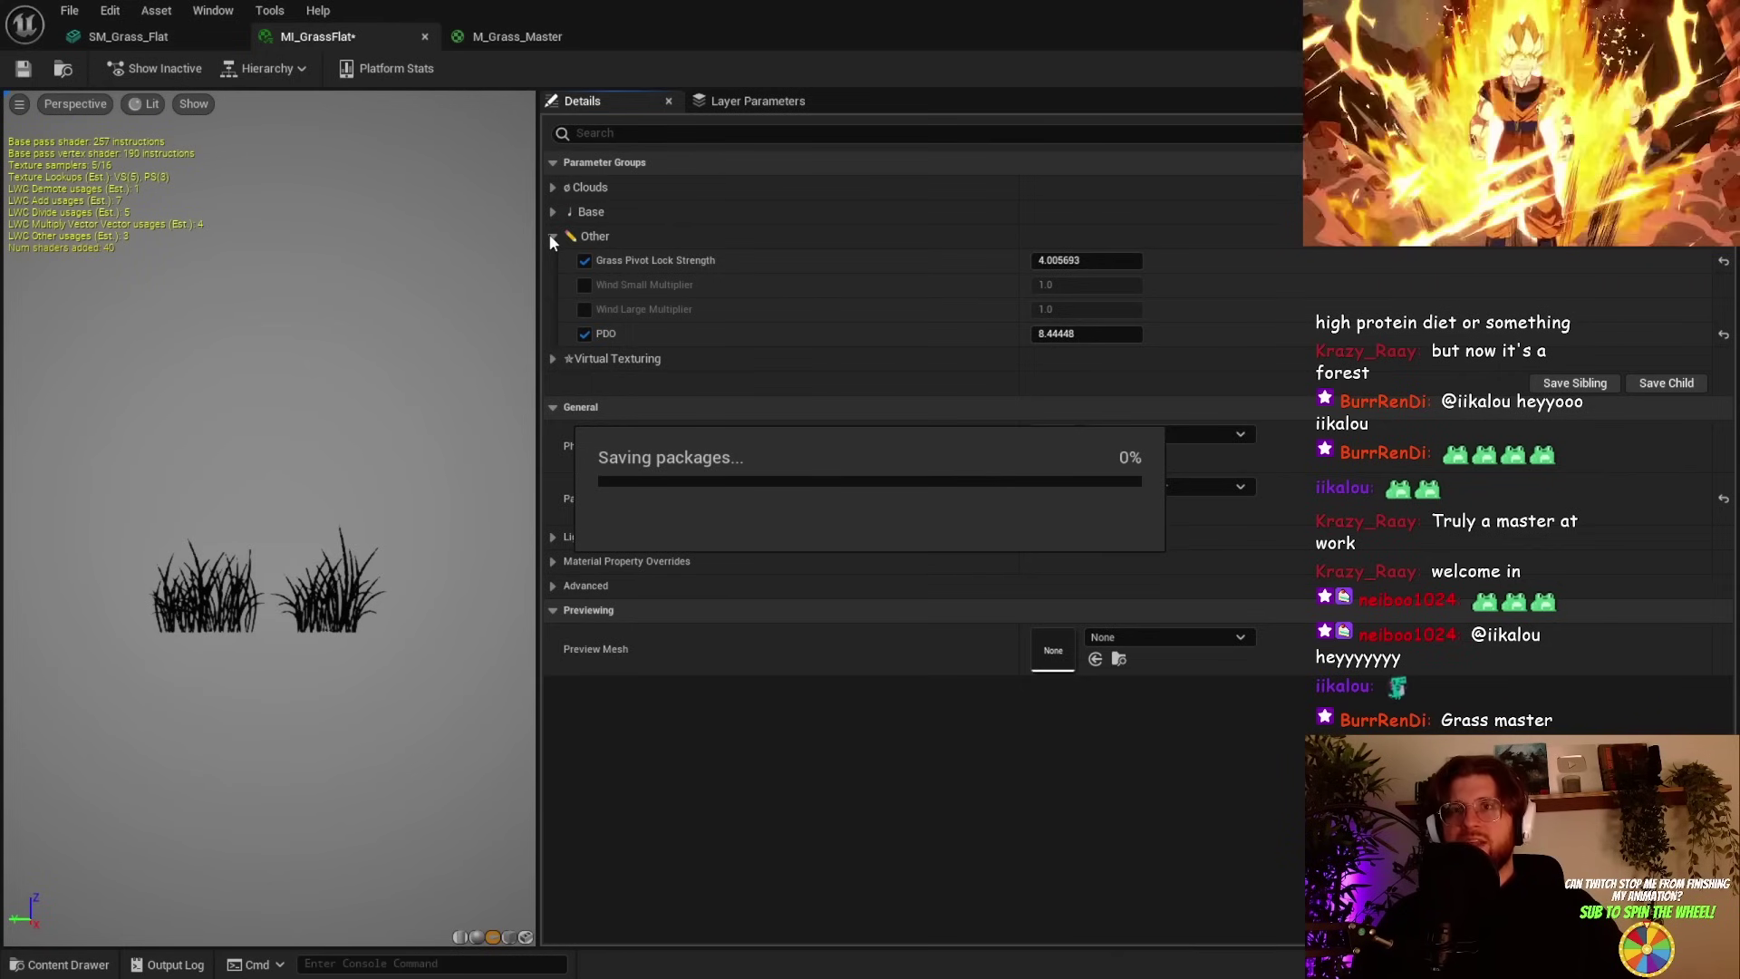
pyautogui.click(552, 237)
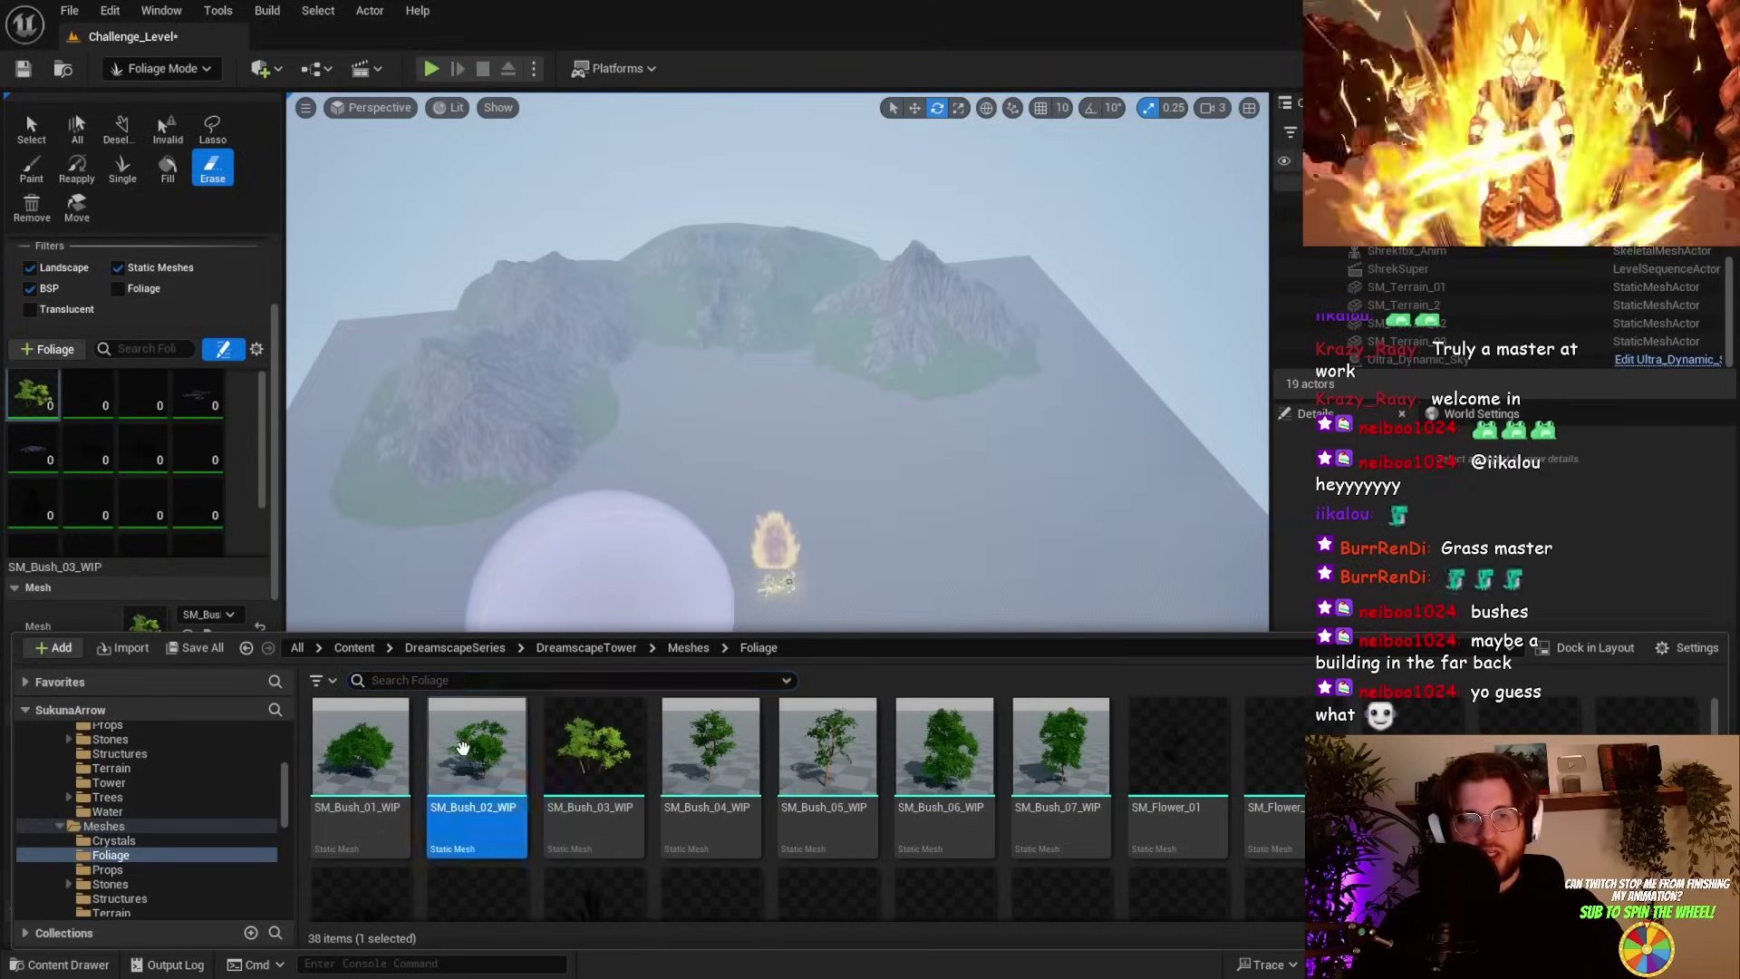
# Step: Add SM_Bush_01_WIP, SM_Bush_02_WIP and further bush meshes from the DreamscapeTower Foliage folder to the foliage palette
pyautogui.keyDown('ctrl'); pyautogui.click(360, 748); pyautogui.keyUp('ctrl')
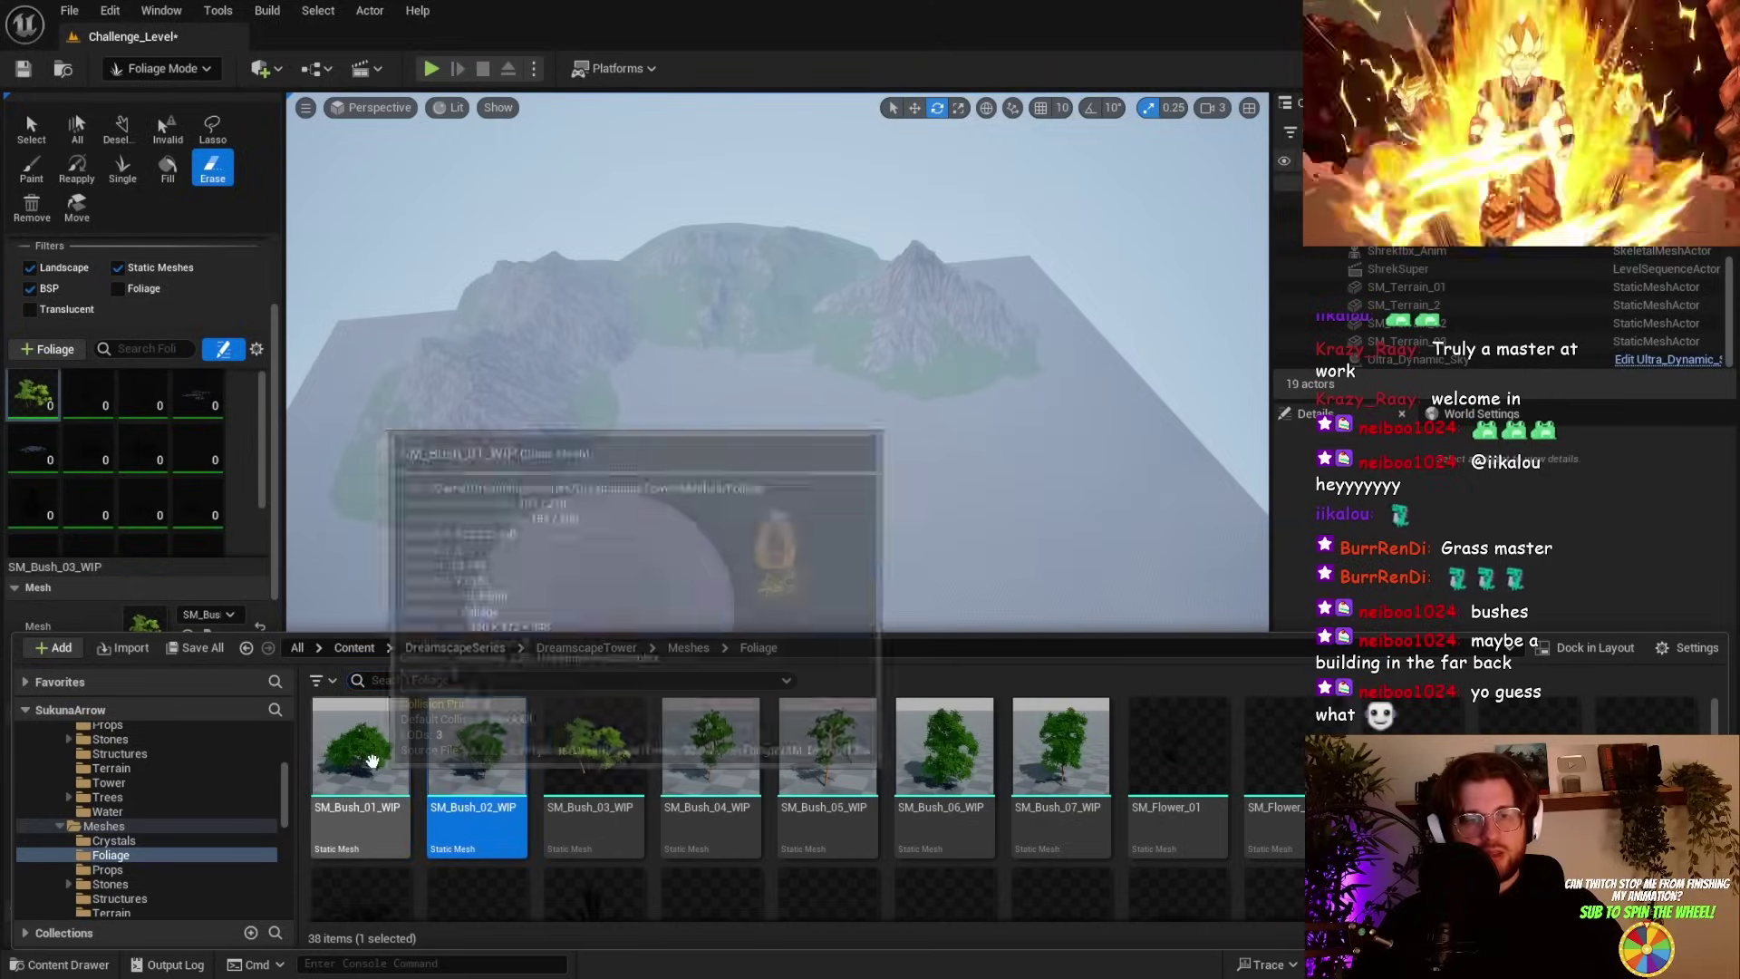
pyautogui.moveTo(359, 747); pyautogui.dragTo(136, 472)
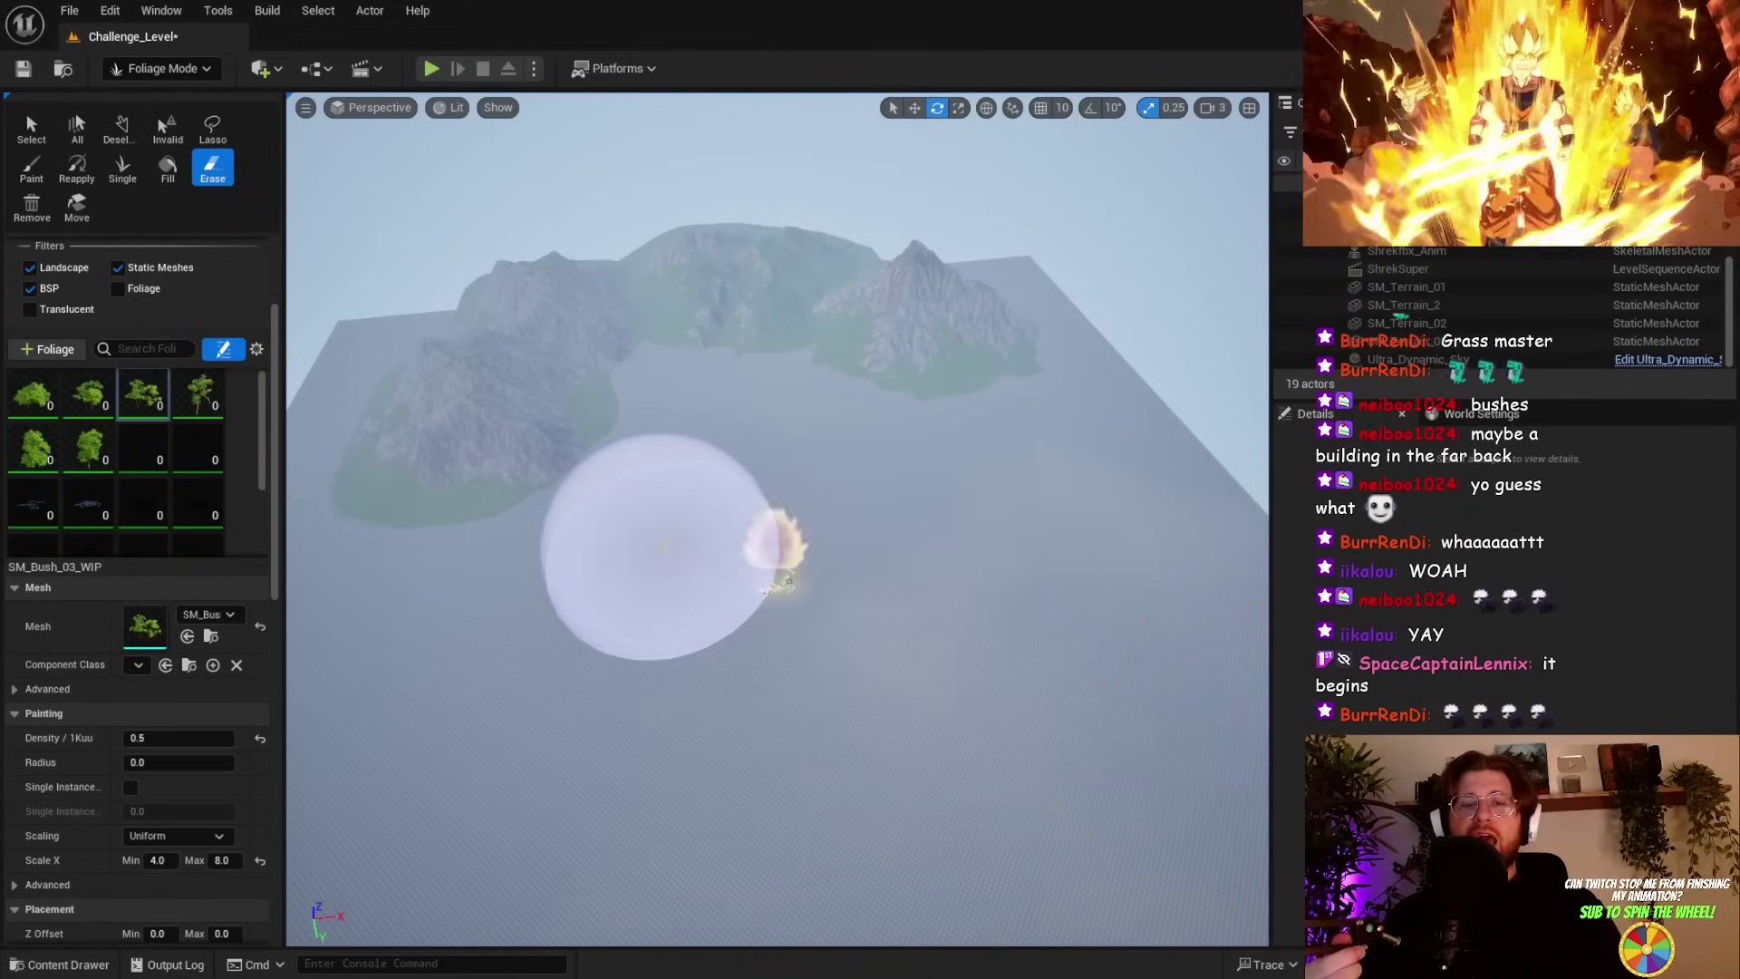
# Step: Switch to the browser and bring up the Picker Wheel page with the challenge options
pyautogui.click(593, 29)
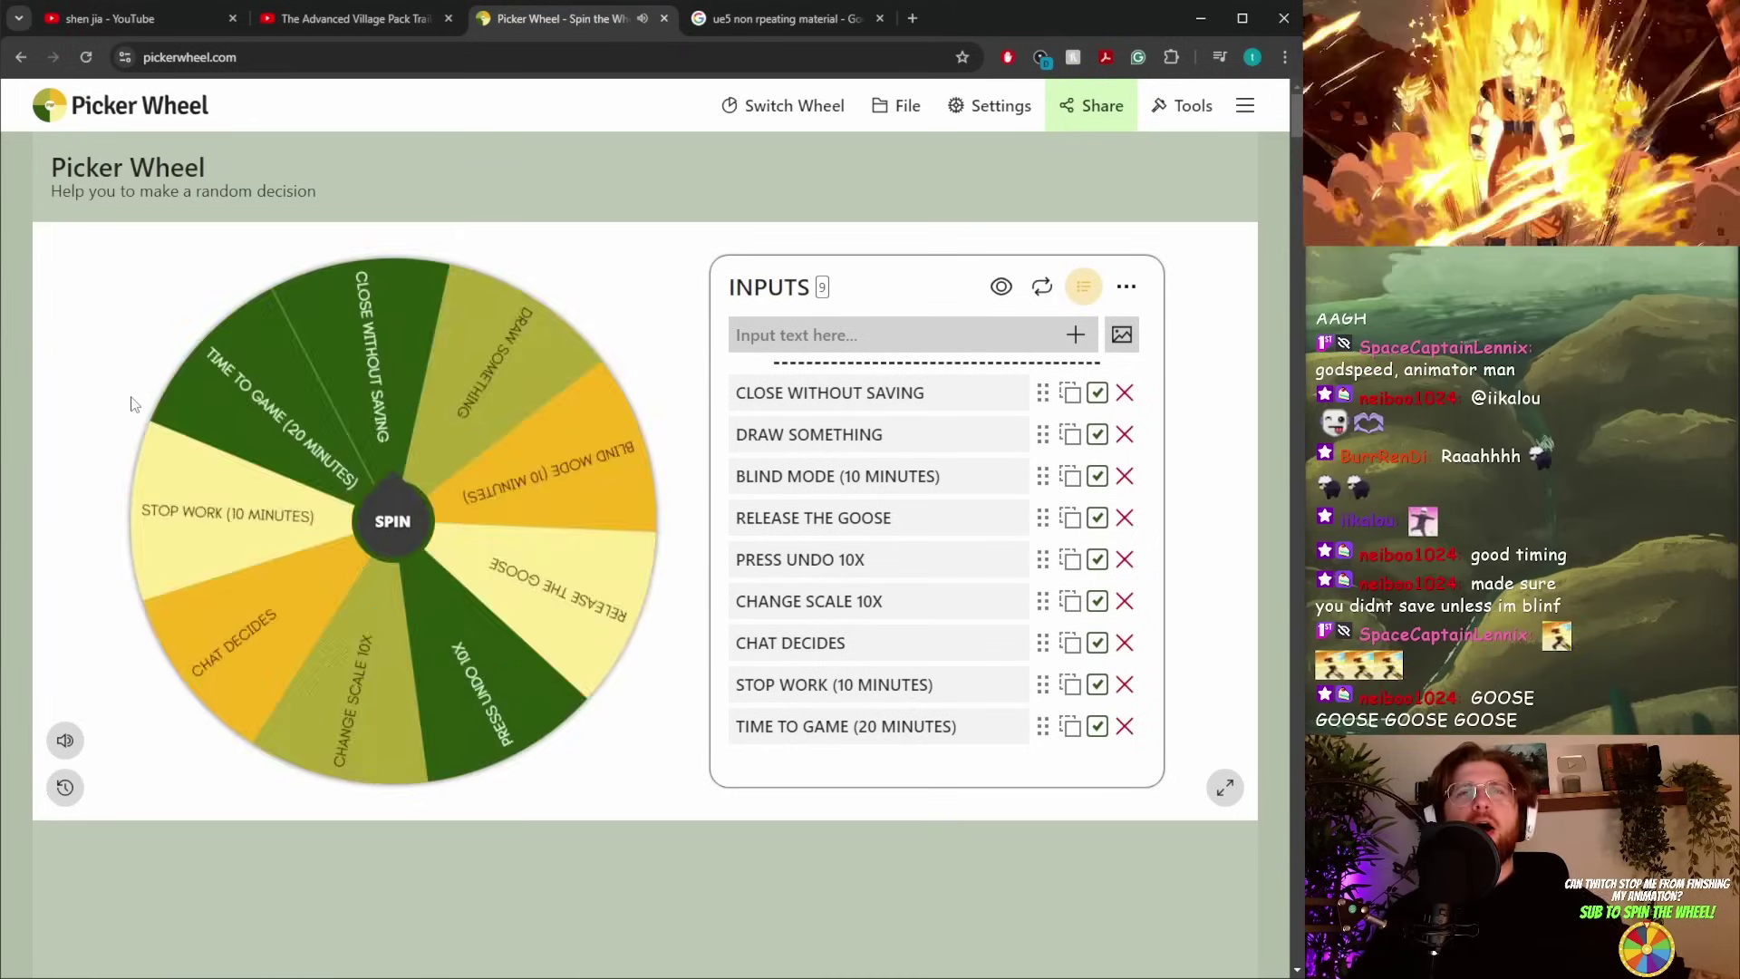